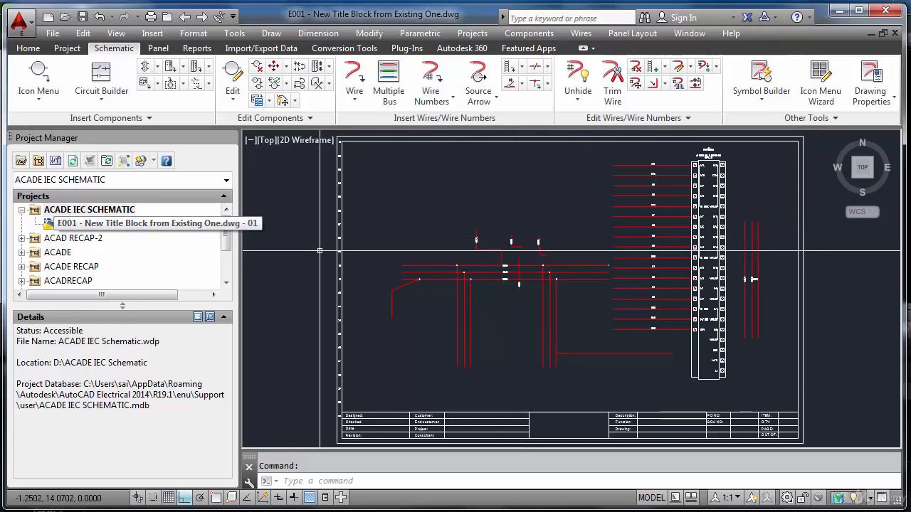
Save a copy of the drawing under the file name "E002 - New Title Block from Existing One".
type("saveas")
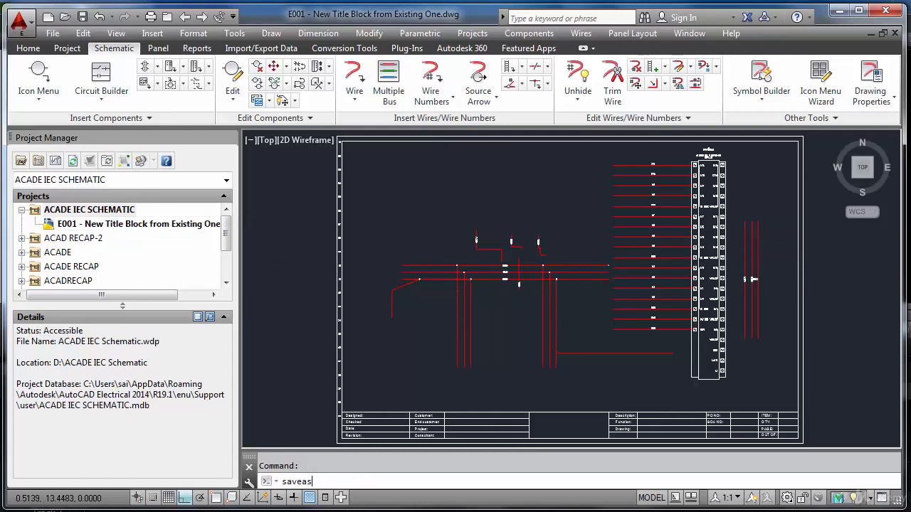
key("Return")
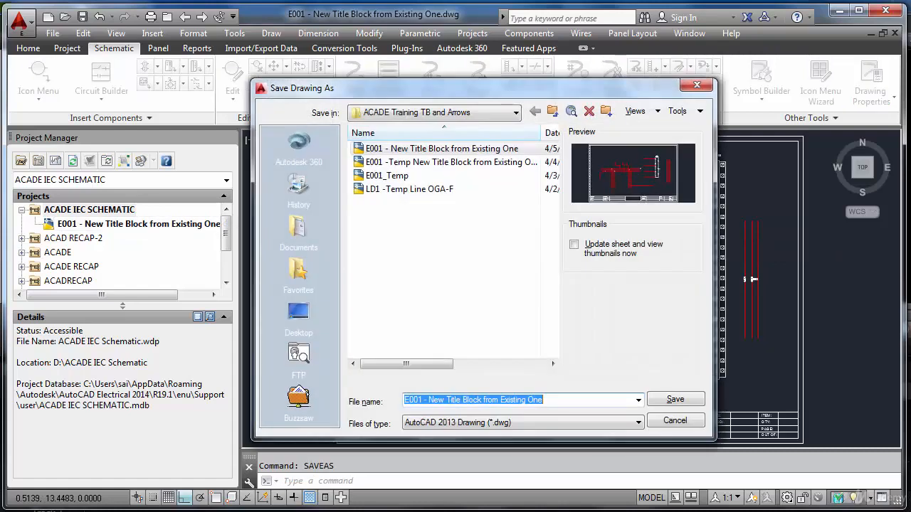
left_click(424, 400)
key("BackSpace")
type("2")
key("Delete")
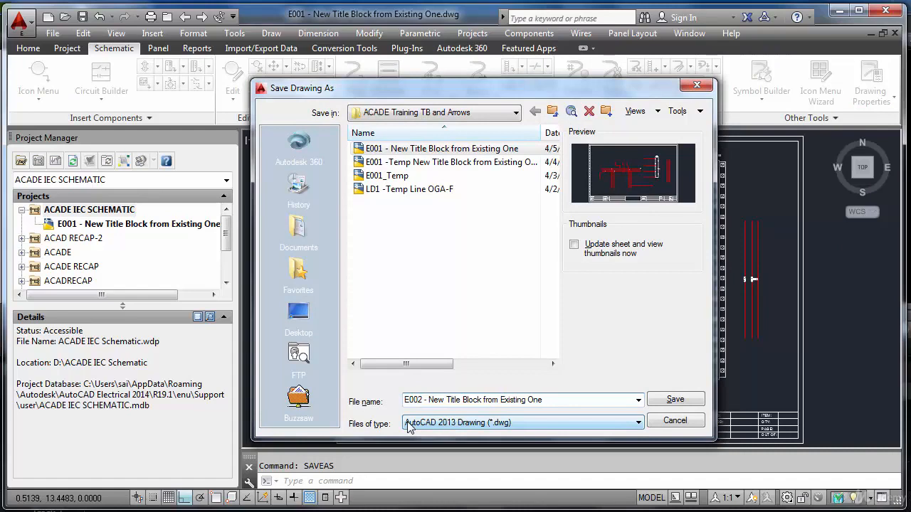
key("Return")
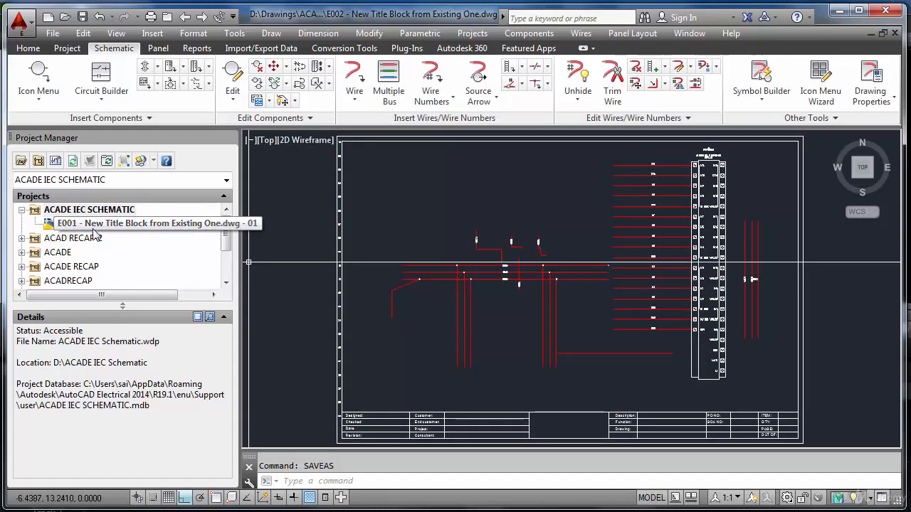
Add the active drawing to the ACADE IEC SCHEMATIC project and apply the project default values to its drawing settings.
right_click(131, 215)
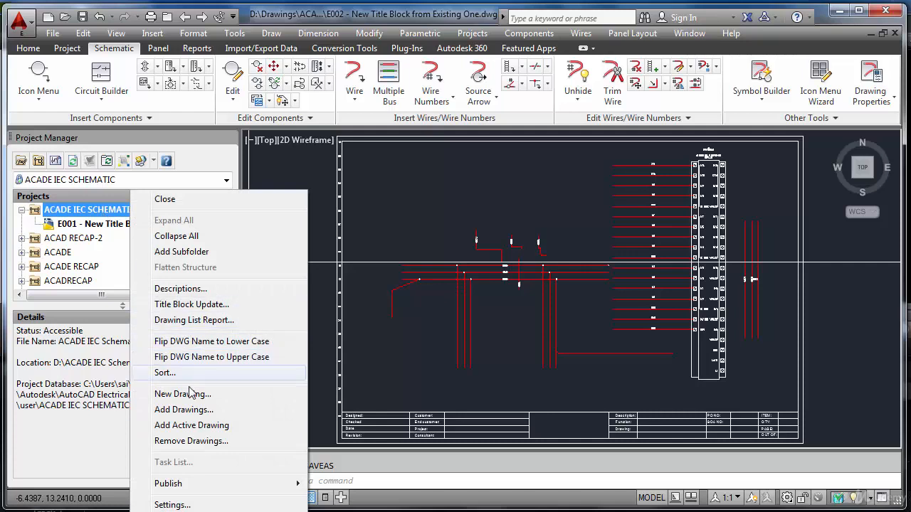
left_click(191, 426)
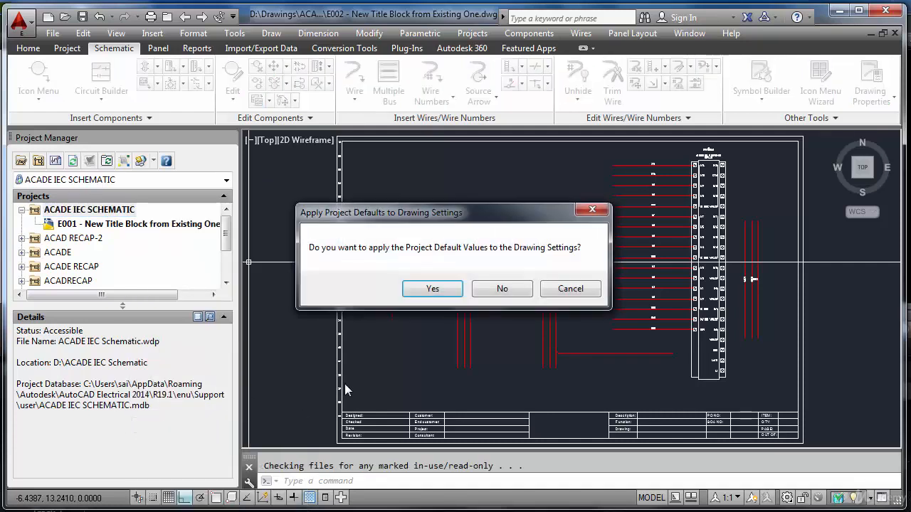
left_click(433, 290)
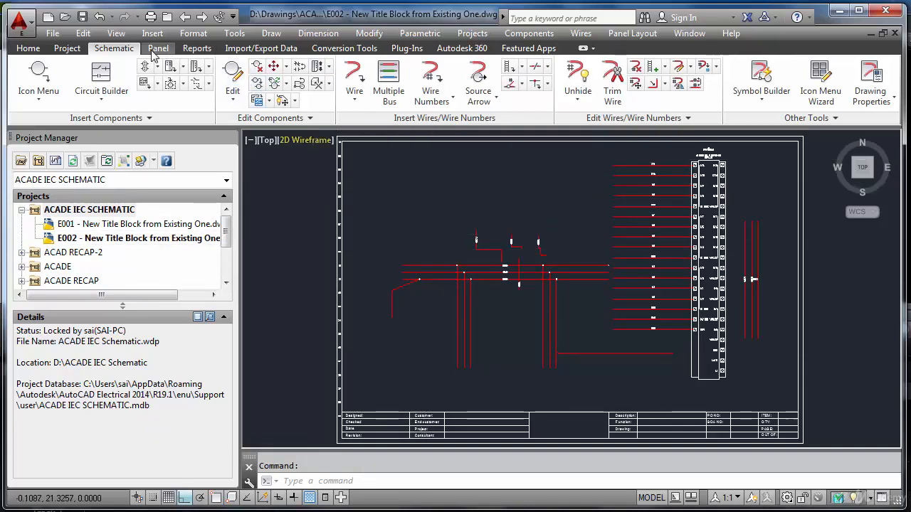
Check which schematic symbol library the component insertion catalogue offers, and close it without inserting anything.
left_click(44, 79)
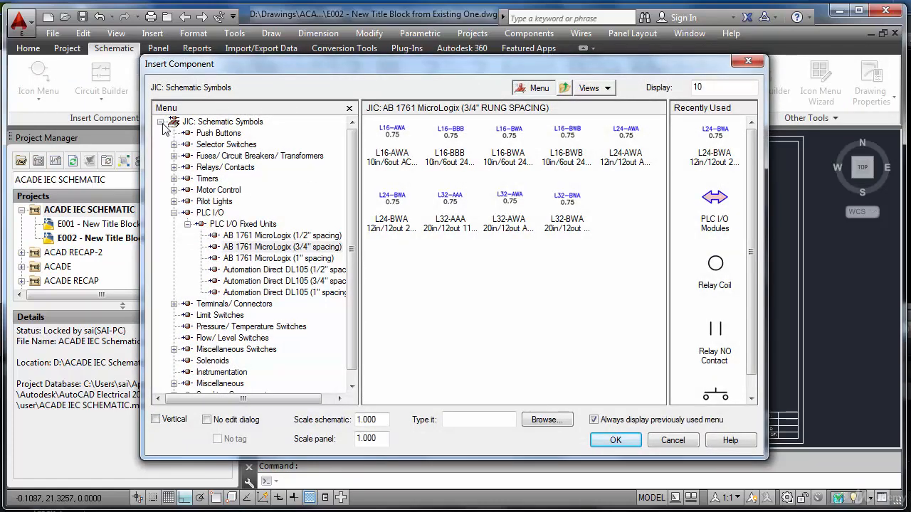
left_click(161, 123)
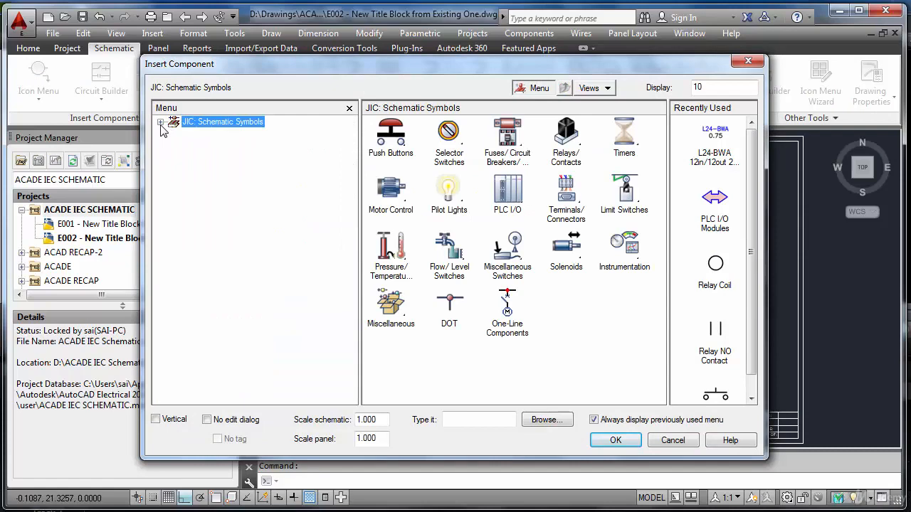
left_click(160, 122)
left_click(161, 122)
left_click(673, 439)
Try moving the iec2 path up and down in the ACADE IEC SCHEMATIC project's schematic library order, and restore its original place.
right_click(109, 212)
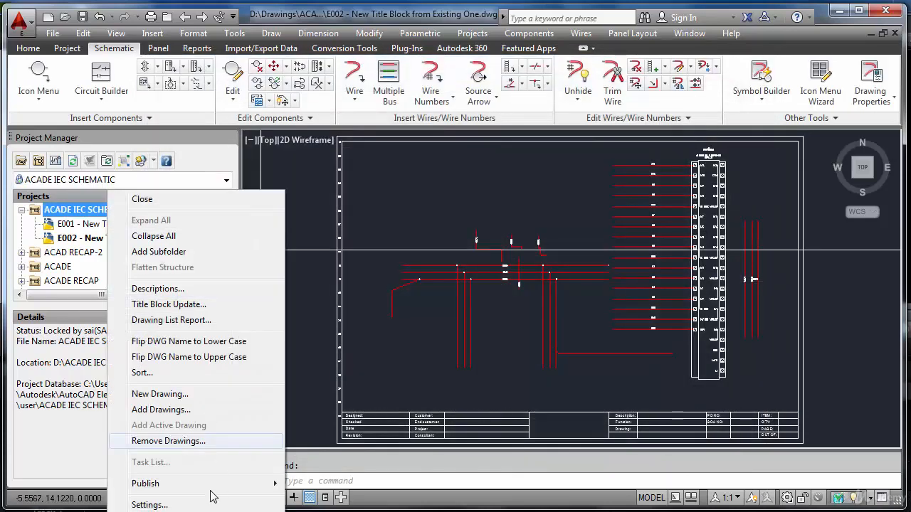
left_click(149, 505)
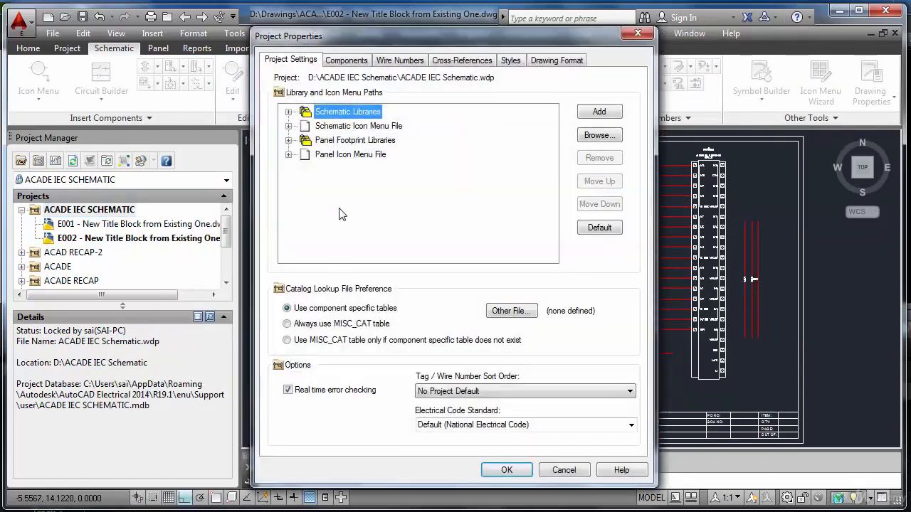
left_click(288, 113)
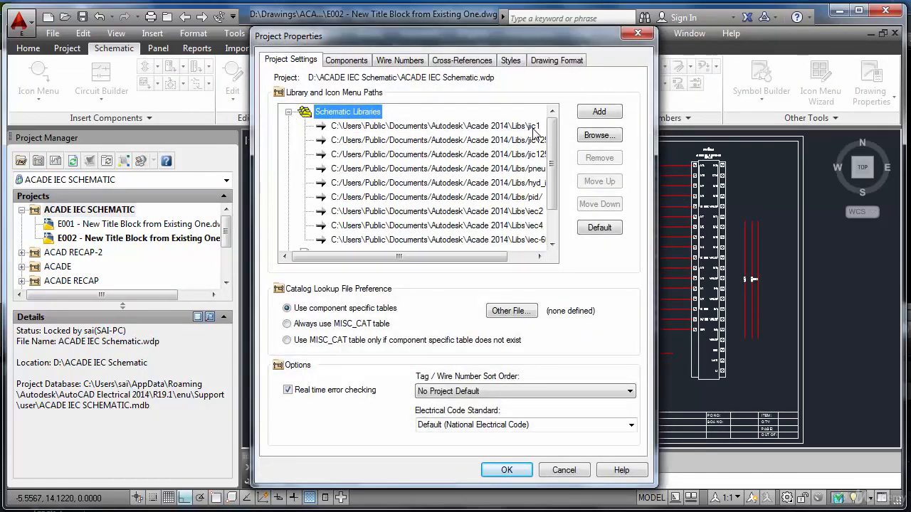
left_click(536, 212)
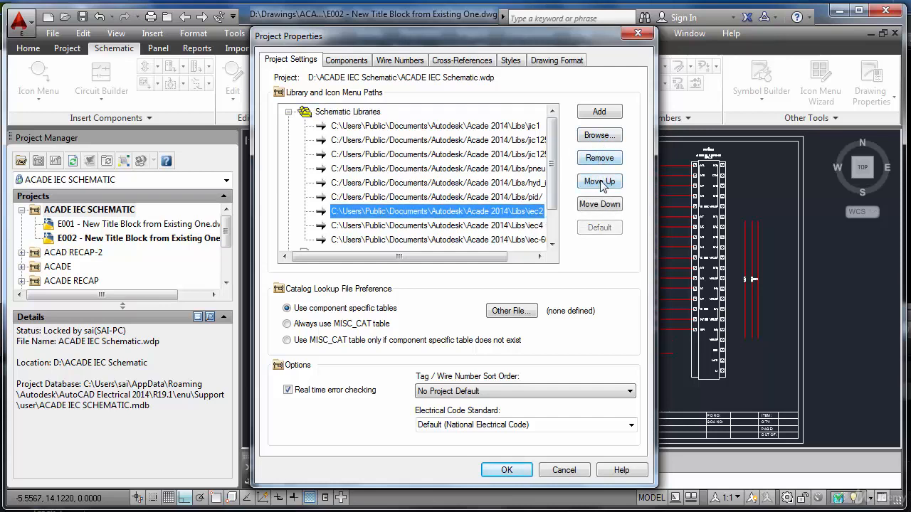
left_click(601, 182)
left_click(601, 182)
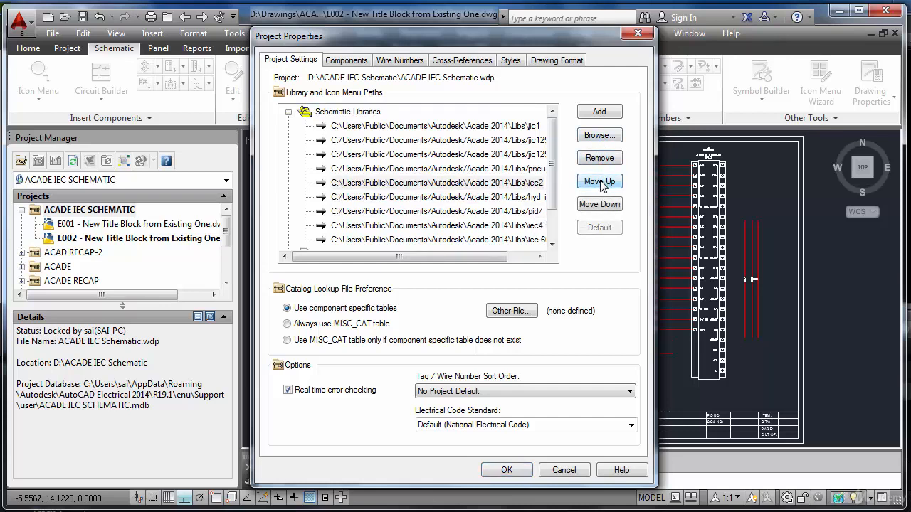
left_click(602, 204)
left_click(602, 205)
left_click(601, 204)
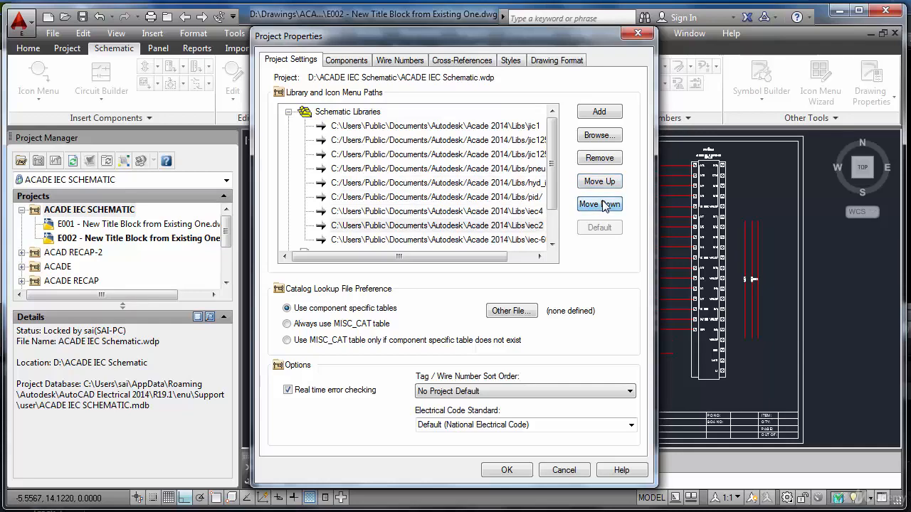
left_click(600, 182)
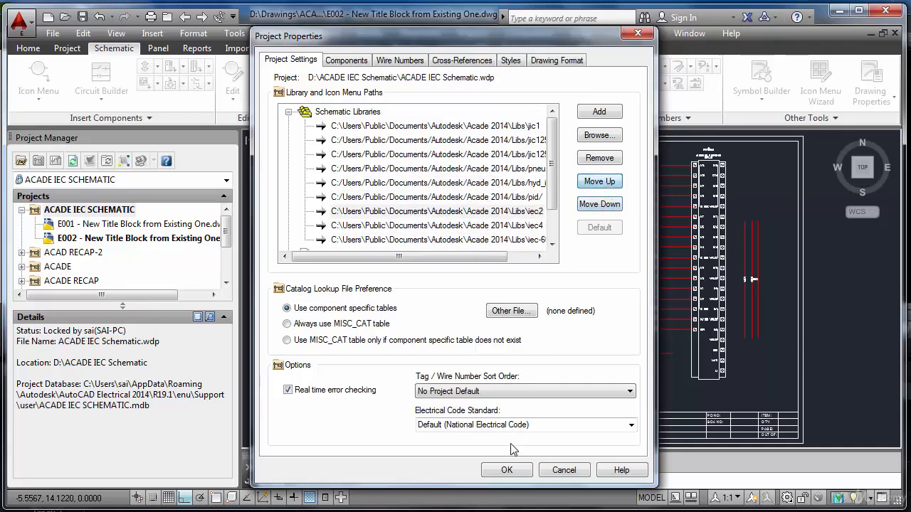
left_click(507, 469)
Examine the component categories of the JIC schematic symbols, including PLC I/O, Terminals/Connectors and Miscellaneous Switches.
left_click(39, 77)
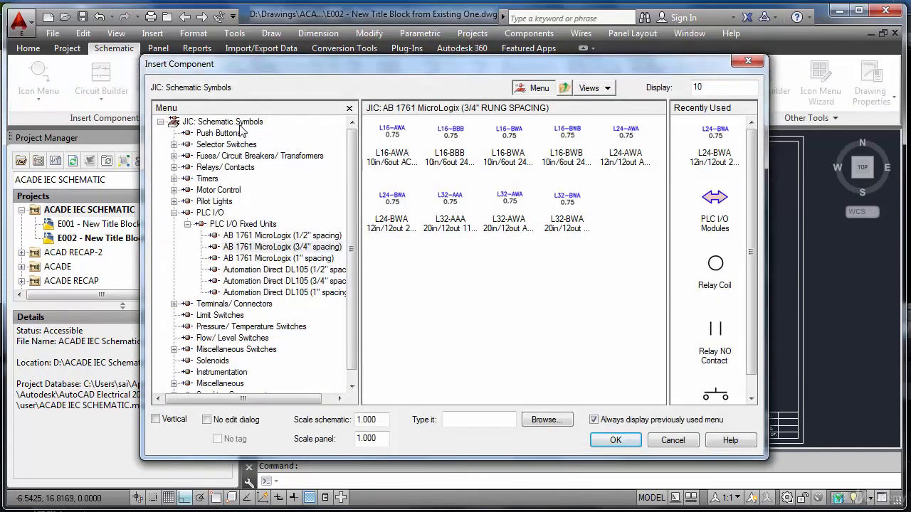
left_click(161, 124)
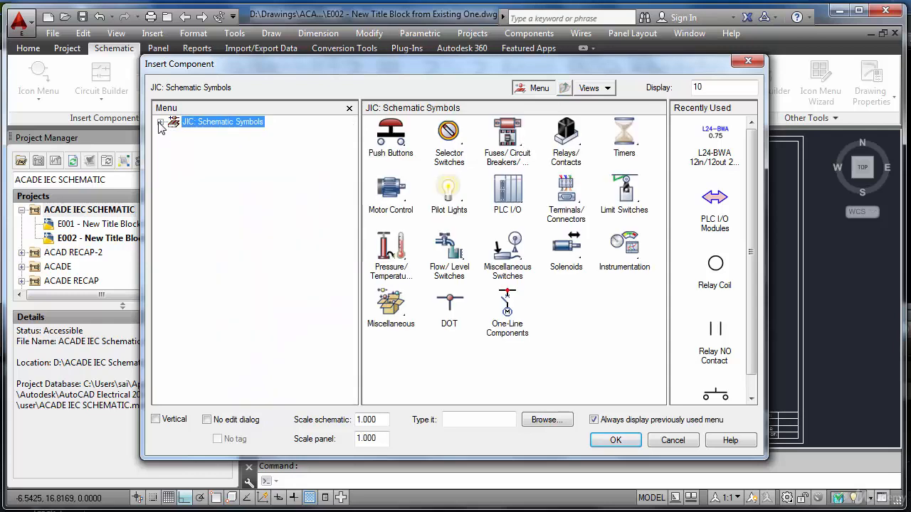
left_click(161, 124)
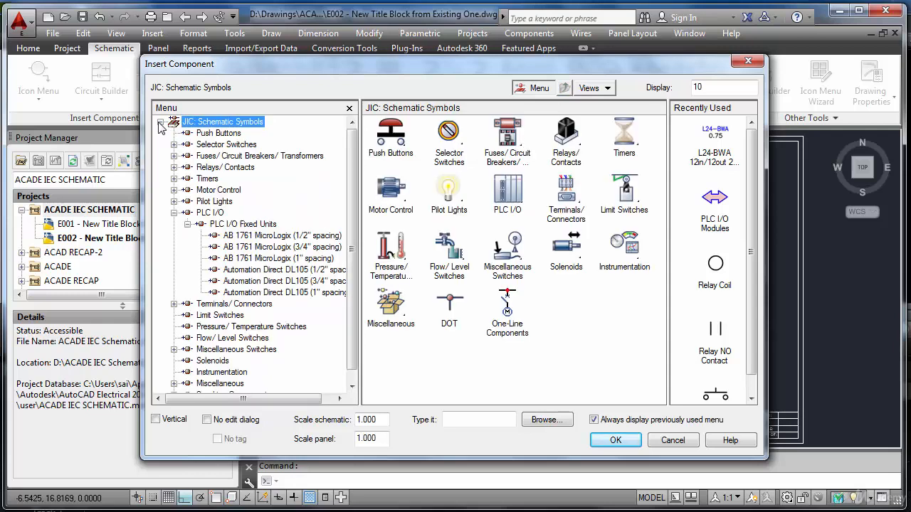
left_click(173, 212)
left_click(173, 224)
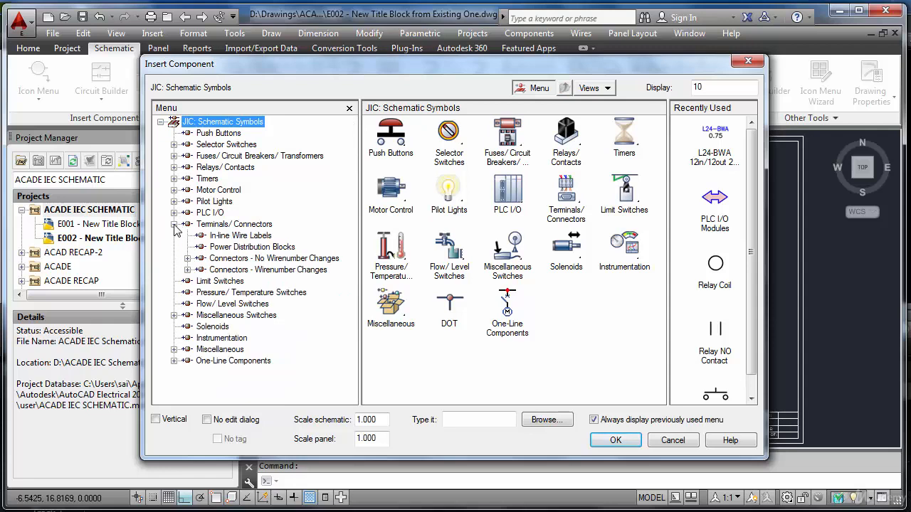
left_click(174, 224)
left_click(173, 269)
left_click(173, 270)
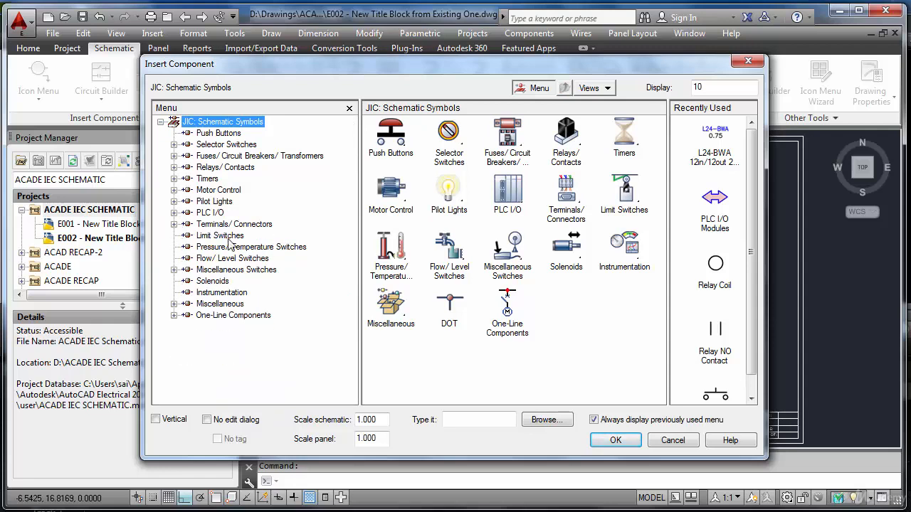
Insert a Push Button NO symbol in the empty upper-left area of the drawing, accepting its default component tag.
left_click(221, 133)
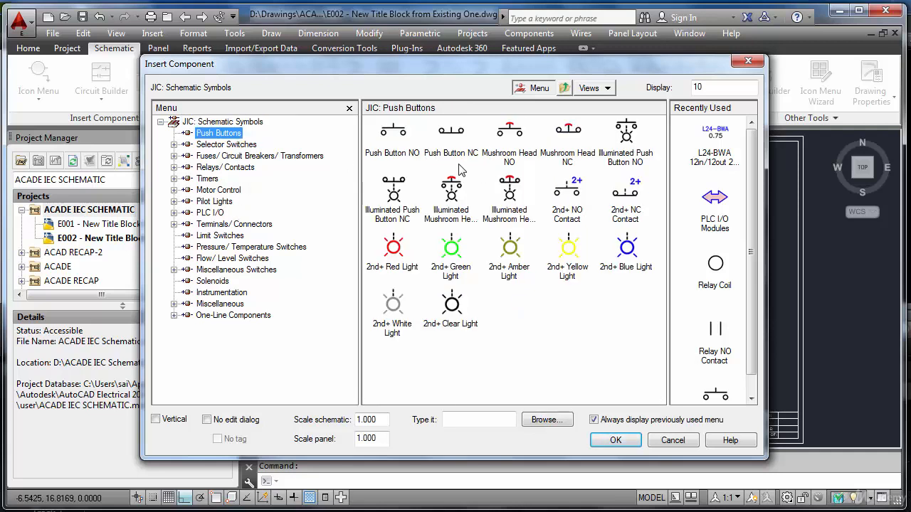
left_click(256, 124)
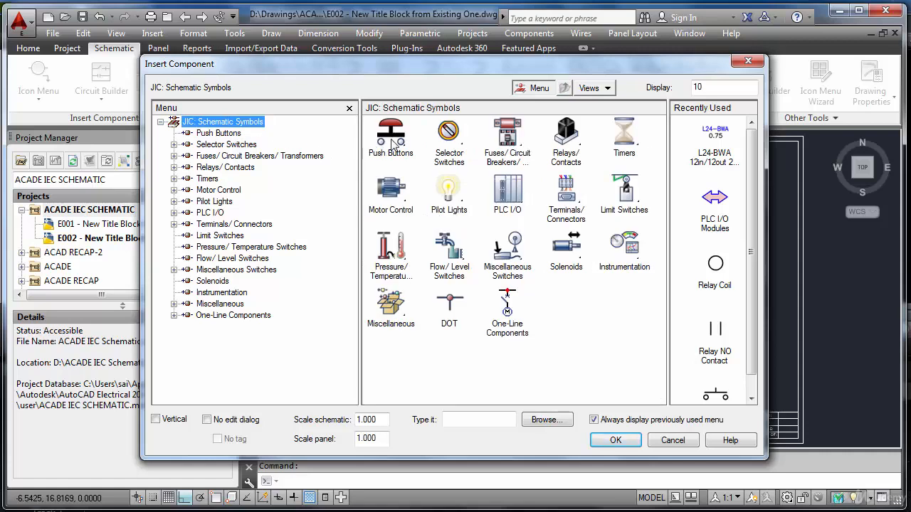
left_click(392, 143)
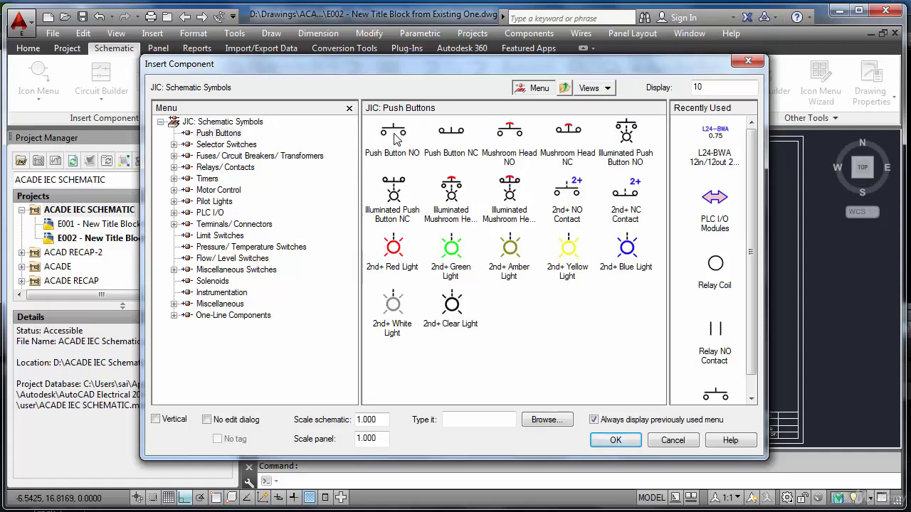
left_click(394, 137)
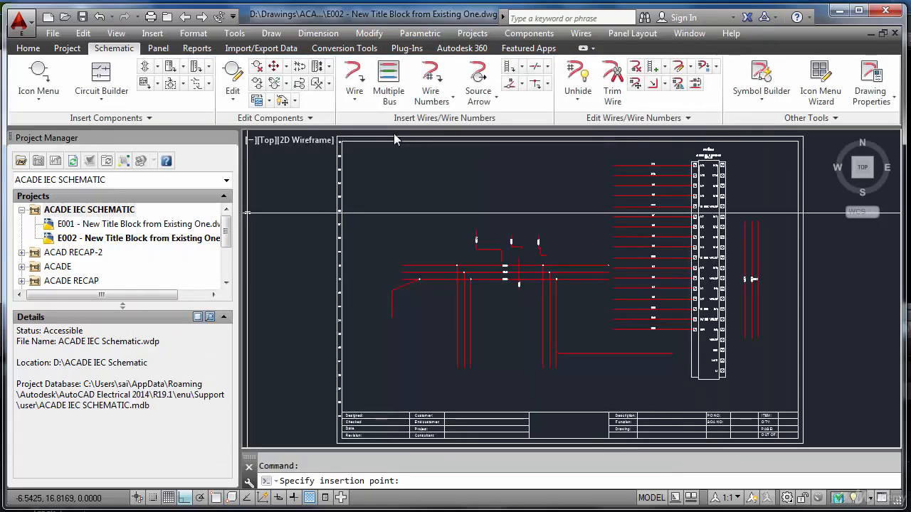
left_click(388, 183)
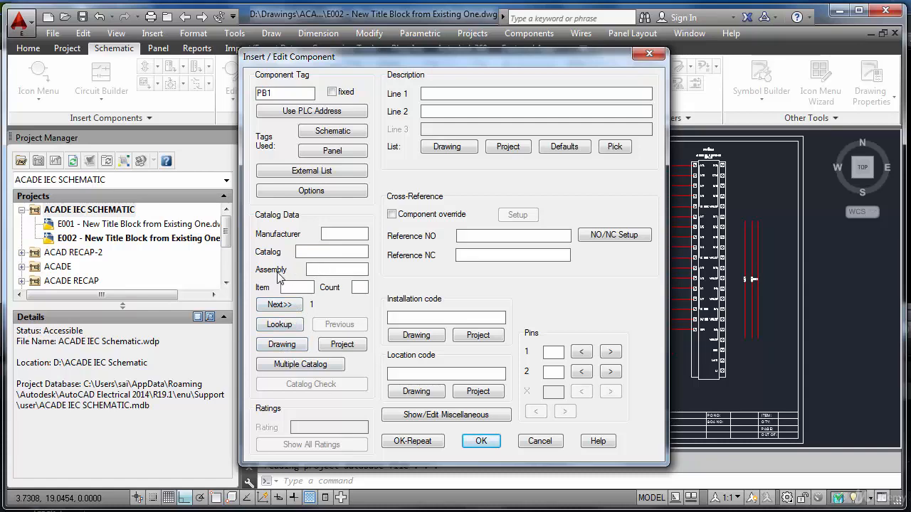
left_click(483, 442)
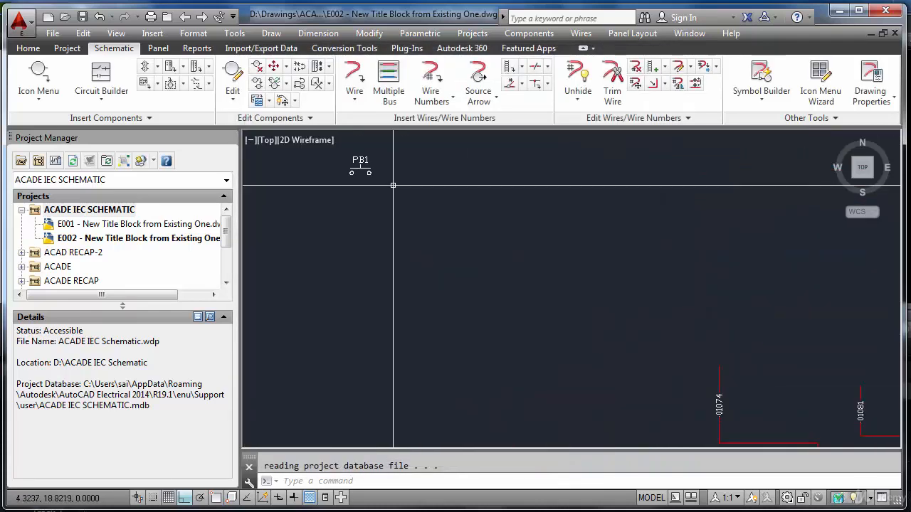
Review the ladder, format referencing and scale defaults in the ACADE IEC SCHEMATIC project's drawing format settings, leaving them unmodified.
scroll(370, 190, "down", 5)
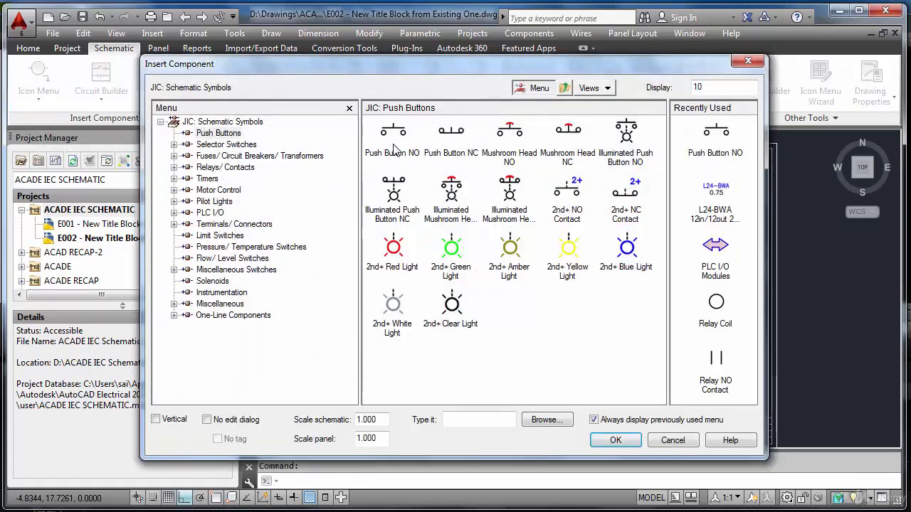
left_click(673, 440)
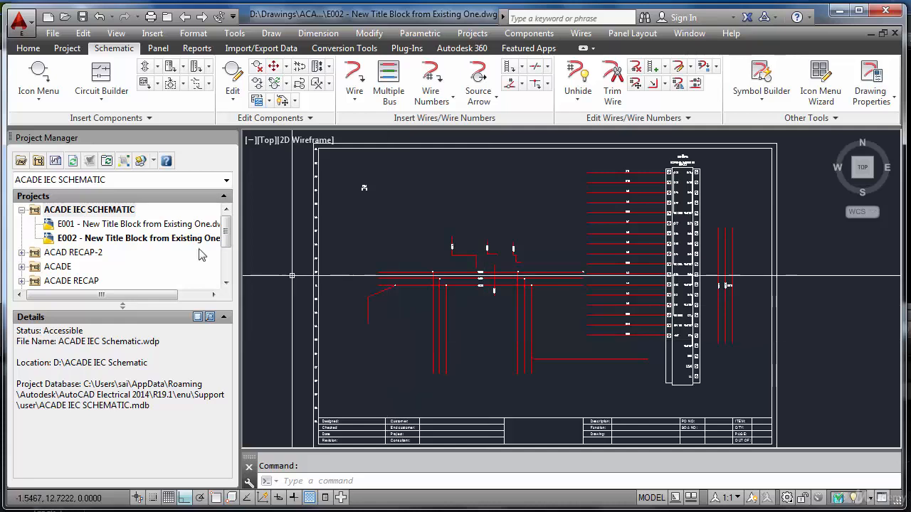
right_click(119, 212)
left_click(162, 511)
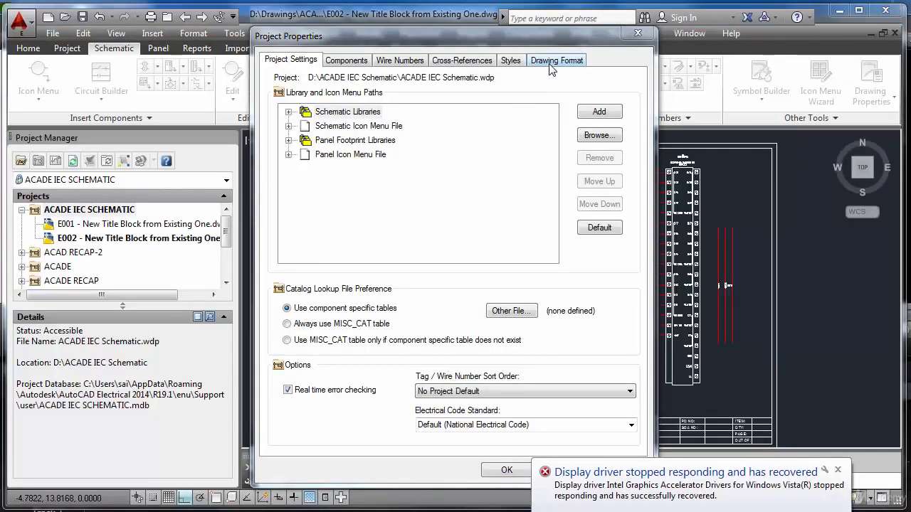
left_click(551, 64)
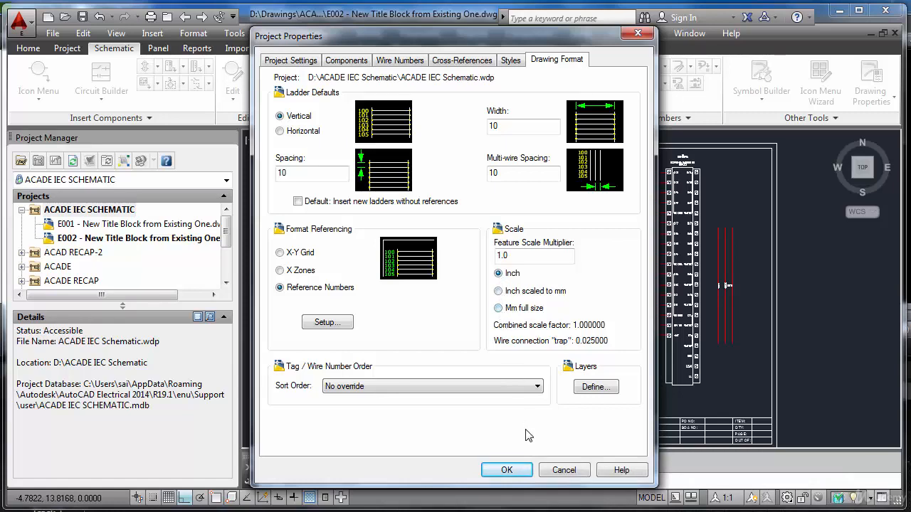
left_click(564, 470)
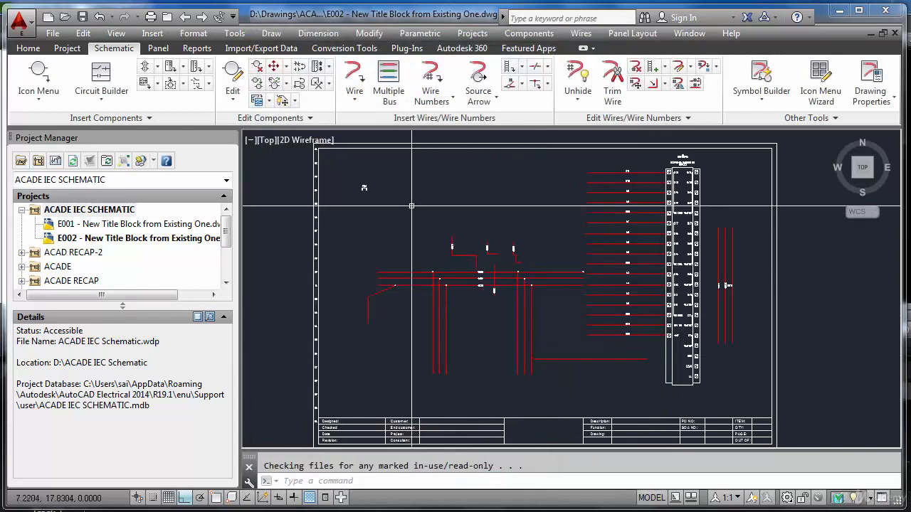
Change the push button's component tag to 1PB1.
scroll(374, 189, "up", 6)
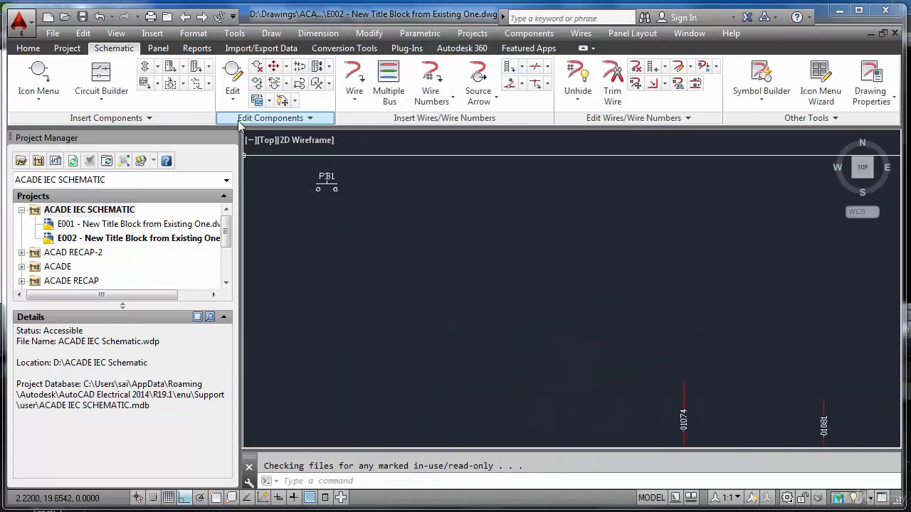
left_click(234, 74)
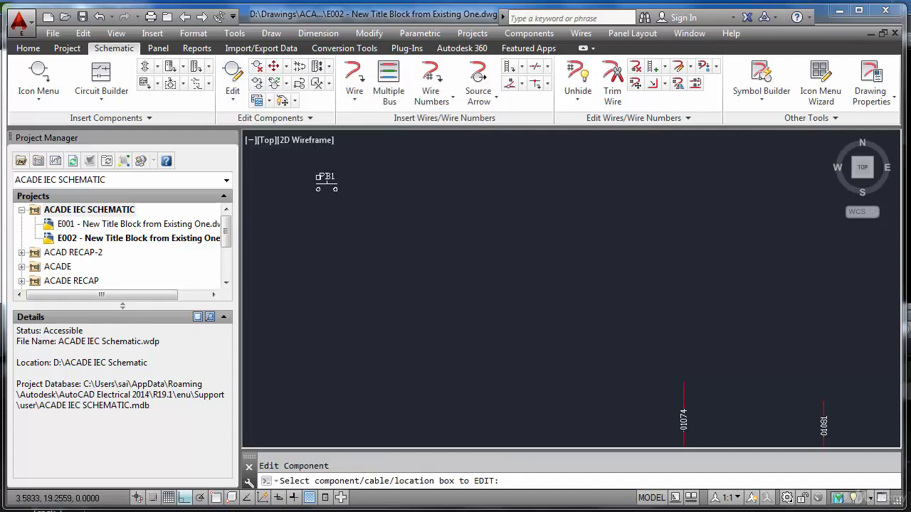
left_click(326, 180)
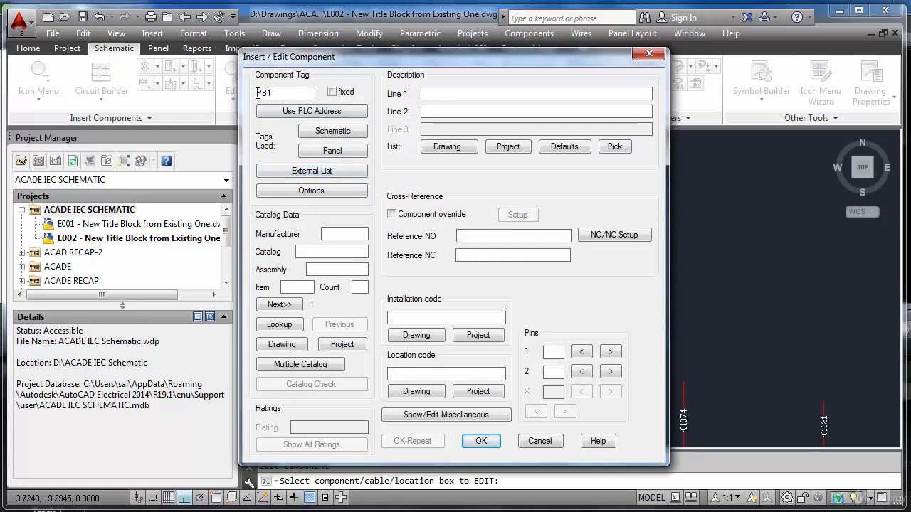
left_click(257, 92)
type("1")
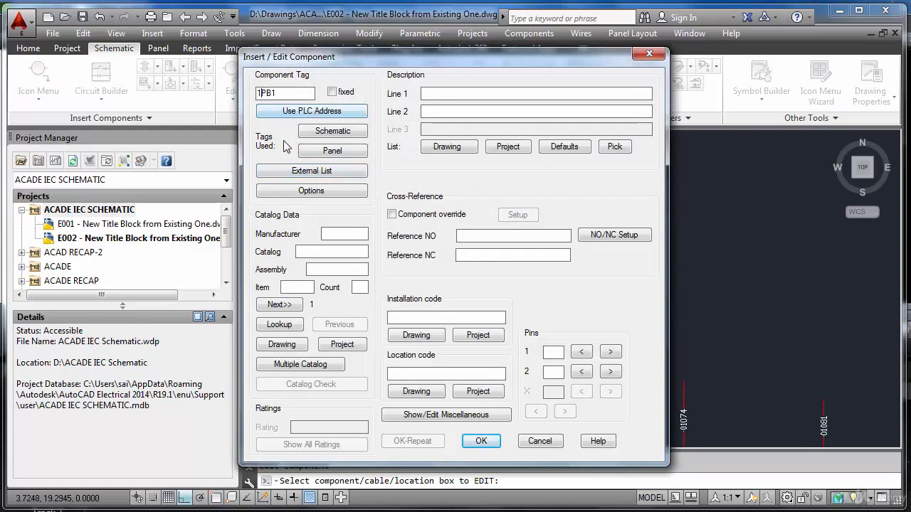
left_click(481, 441)
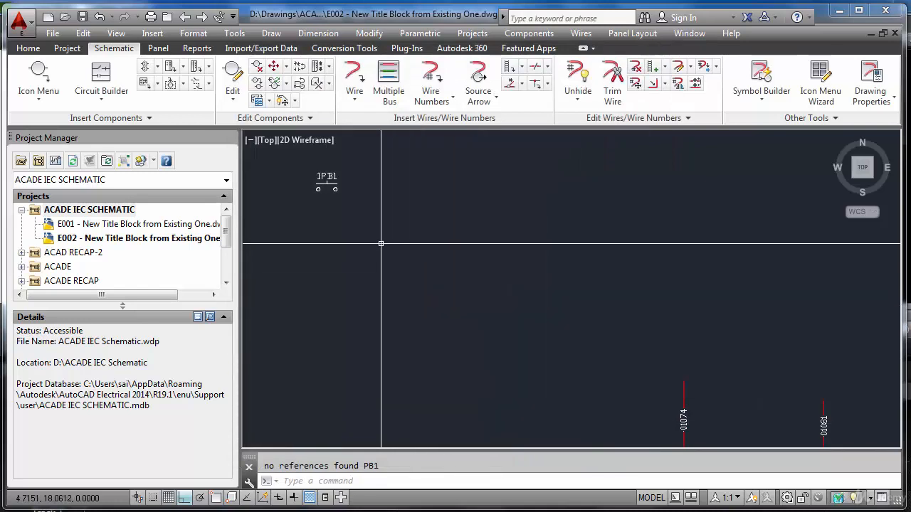
Set the E002 drawing's sheet value to 02 and its drawing value to 2 in the drawing properties.
left_click(245, 81)
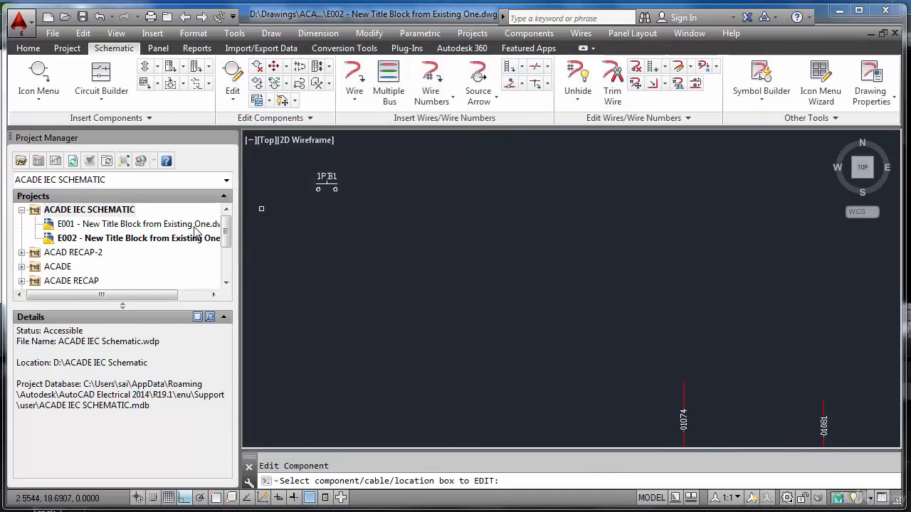
key("Escape")
left_click(143, 238)
right_click(142, 237)
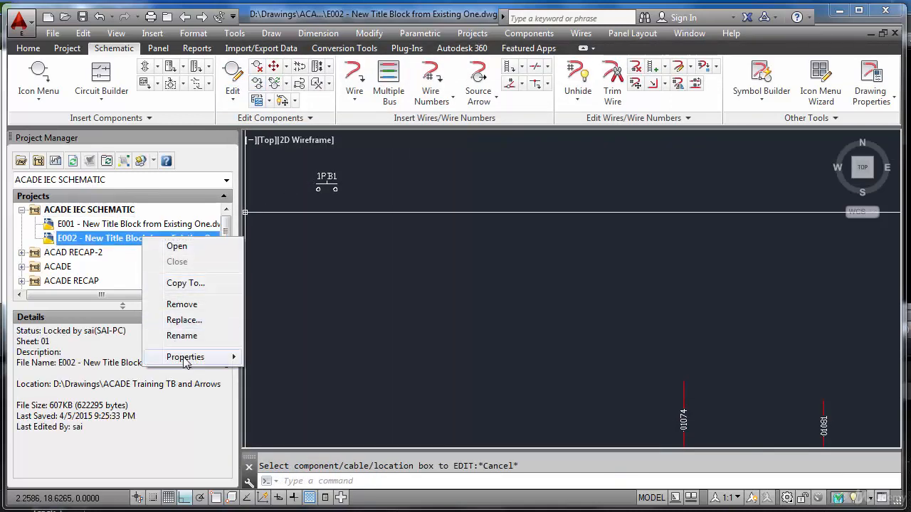
mouse_move(190, 359)
left_click(289, 357)
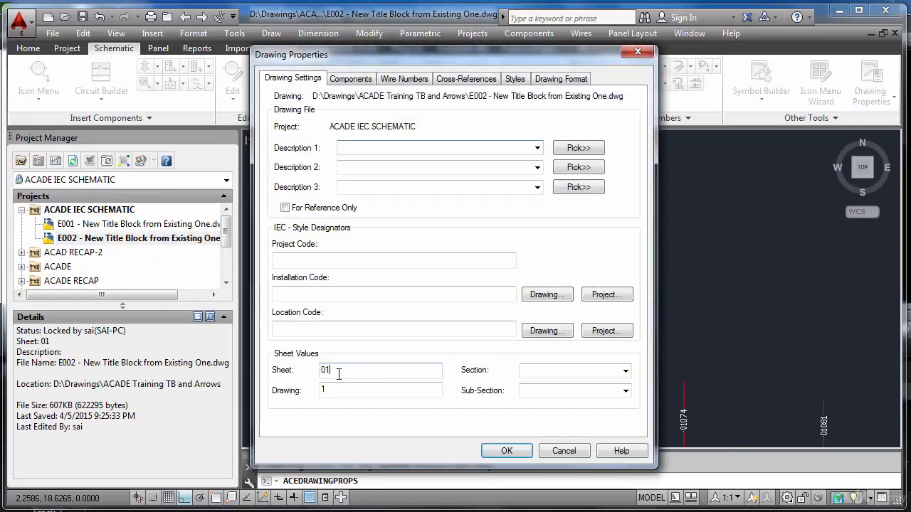
left_click_drag(337, 373, 327, 372)
double_click(339, 390)
type("2")
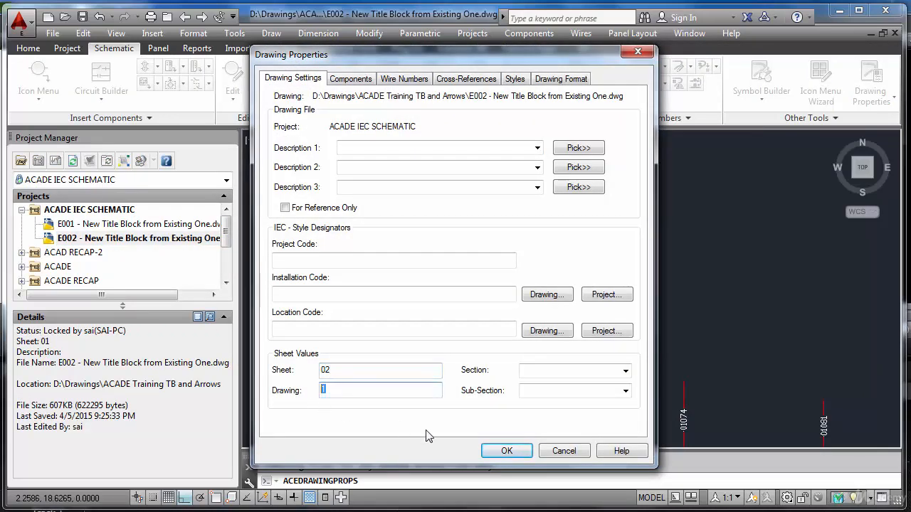
left_click(494, 452)
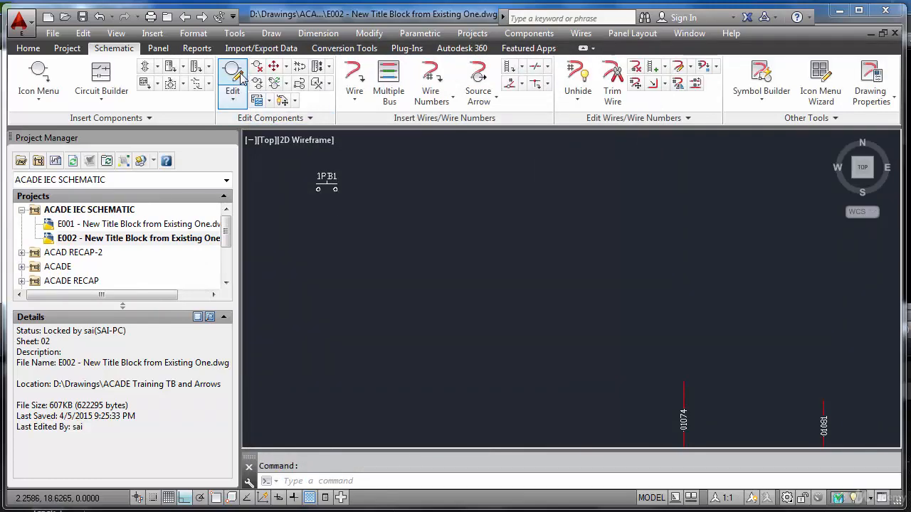
Change the push button's component tag to 2PB1 to match the new sheet number.
left_click(231, 74)
left_click(325, 178)
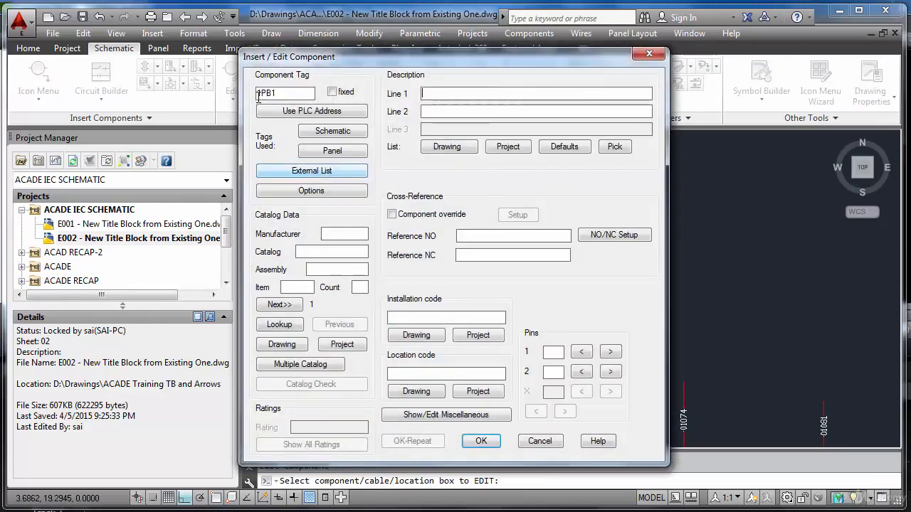
left_click_drag(261, 94, 246, 103)
type("2")
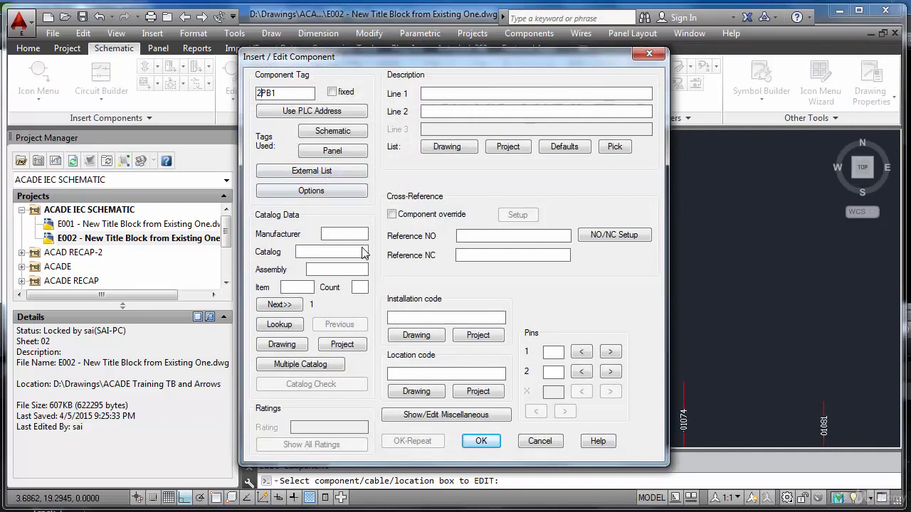
left_click(480, 442)
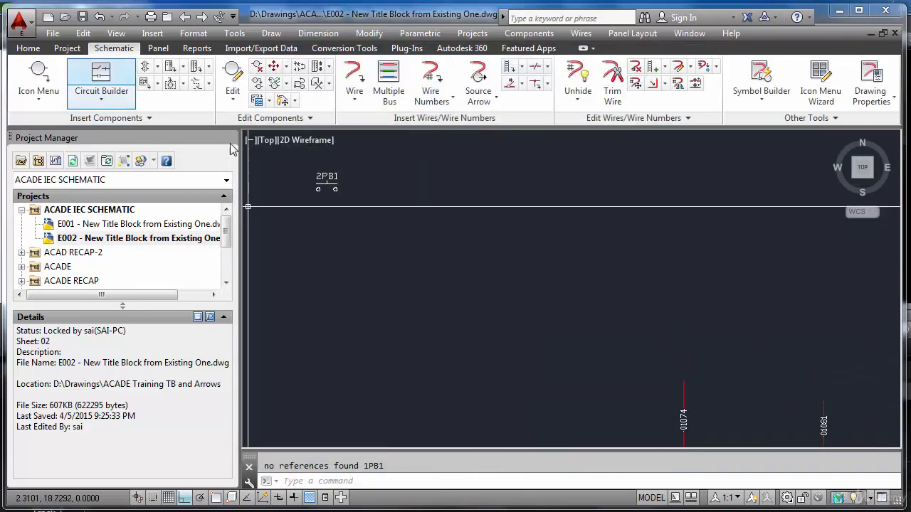
Copy the 2PB1 push button about 1.05 units straight below the original, with snap turned on.
left_click(257, 83)
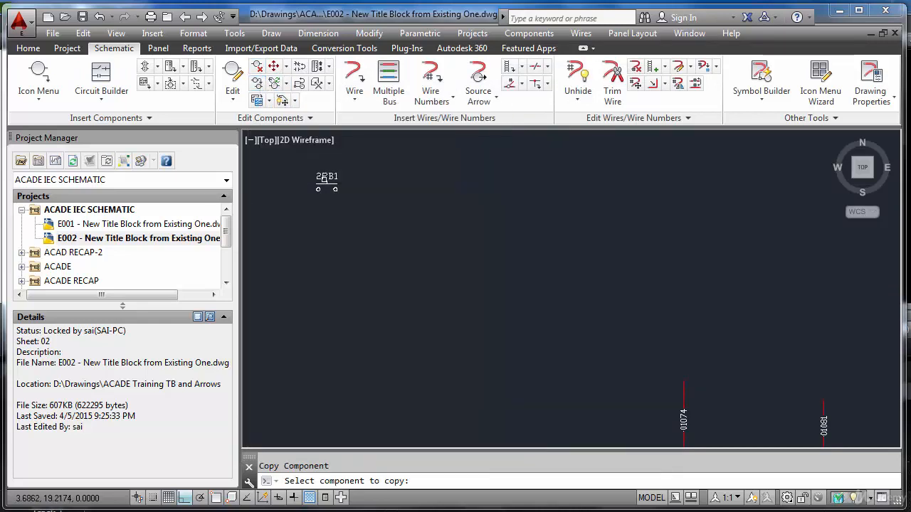
left_click(327, 180)
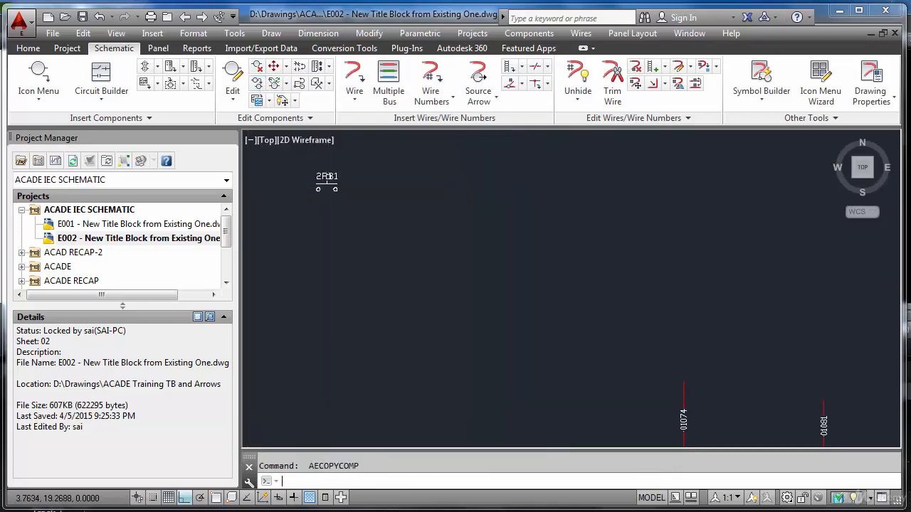
left_click(153, 498)
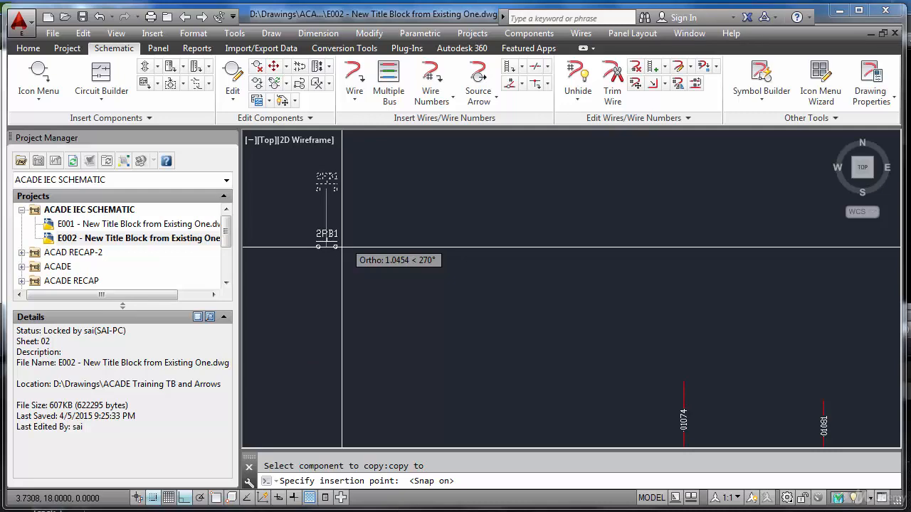
left_click(342, 247)
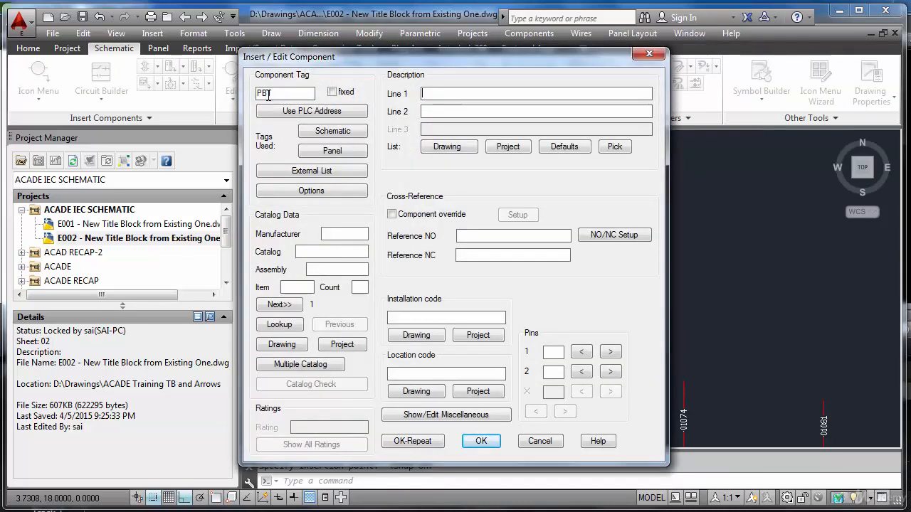
Assign the component tag 2PB2 to the copied push button.
left_click_drag(266, 90, 296, 106)
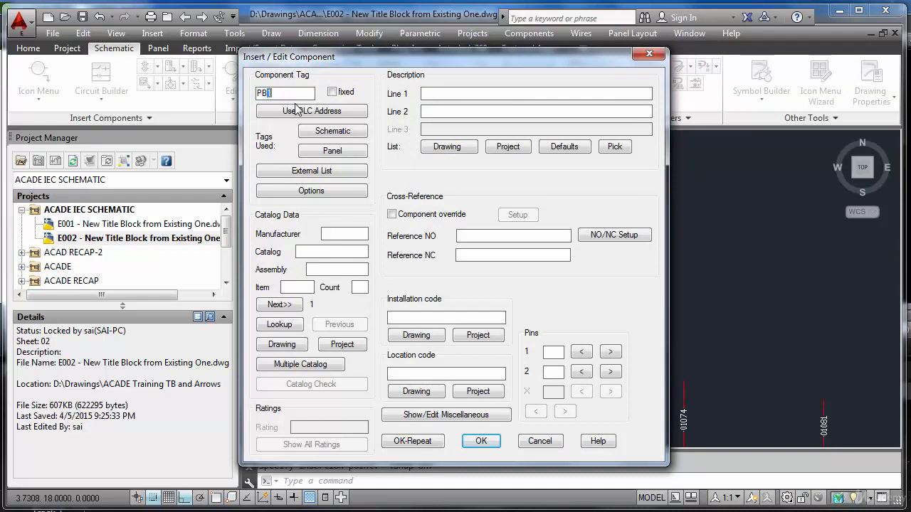
left_click(256, 92)
type("2")
left_click_drag(272, 93, 307, 109)
type("2")
left_click(481, 440)
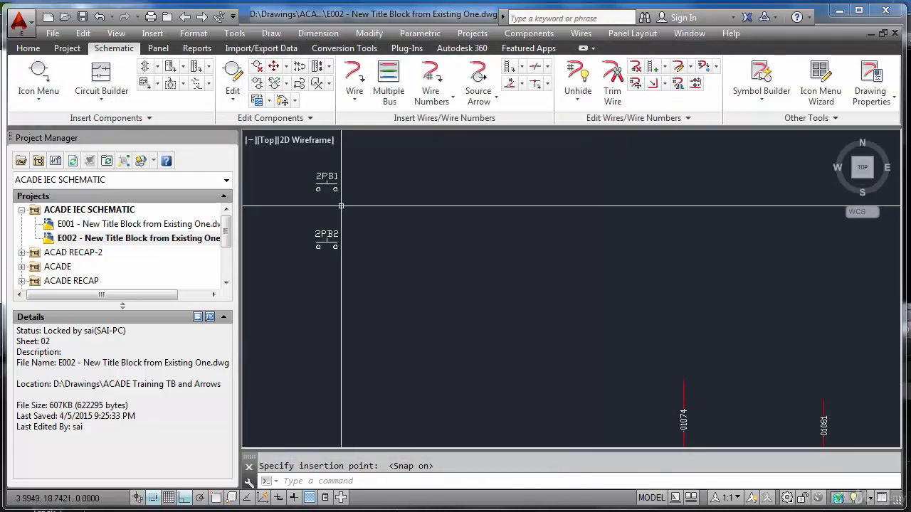
Check the default component tag proposed for a new Push Button NO beside 2PB1, and abandon the insertion.
left_click(38, 74)
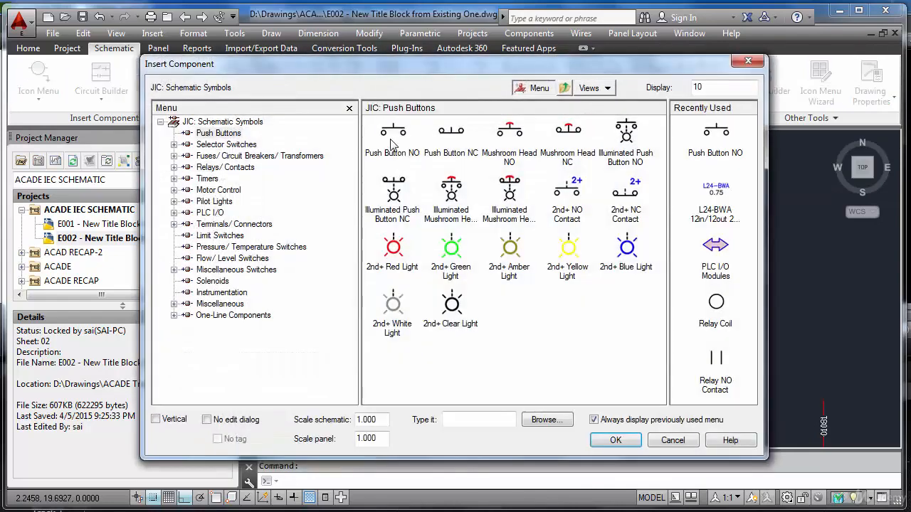
left_click(393, 139)
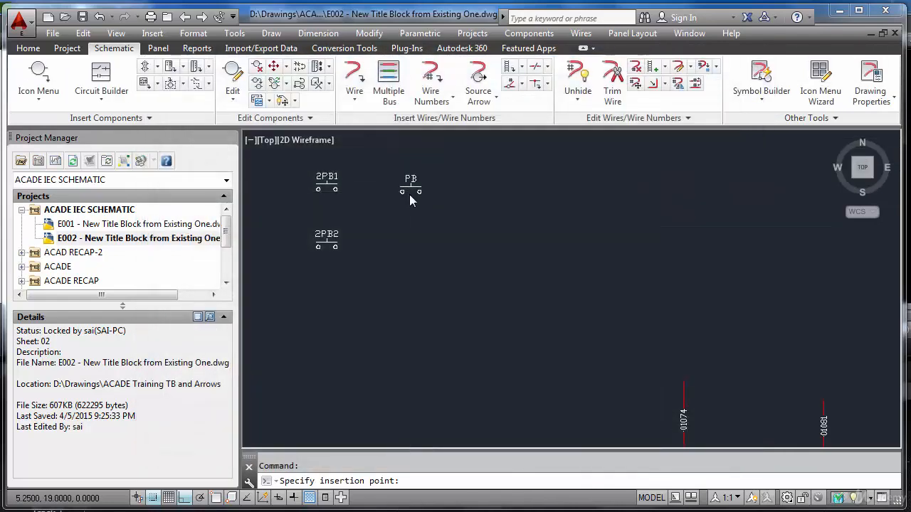
left_click(409, 194)
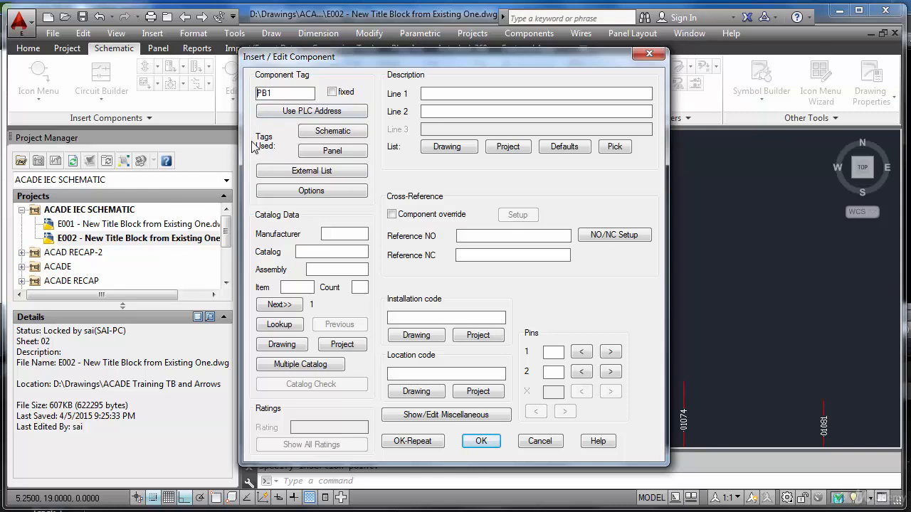
key("Return")
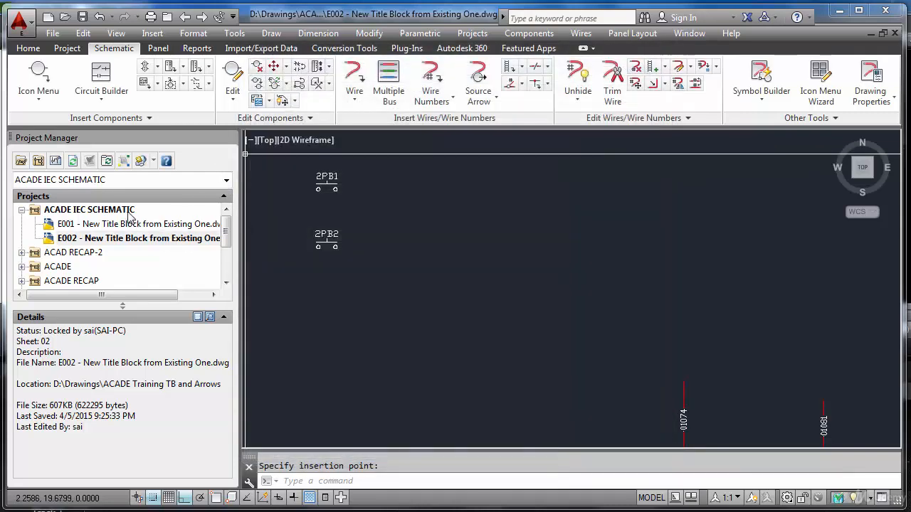
Set the E002 drawing's component tag format to %S%F%N so that tags start with the sheet number.
right_click(140, 241)
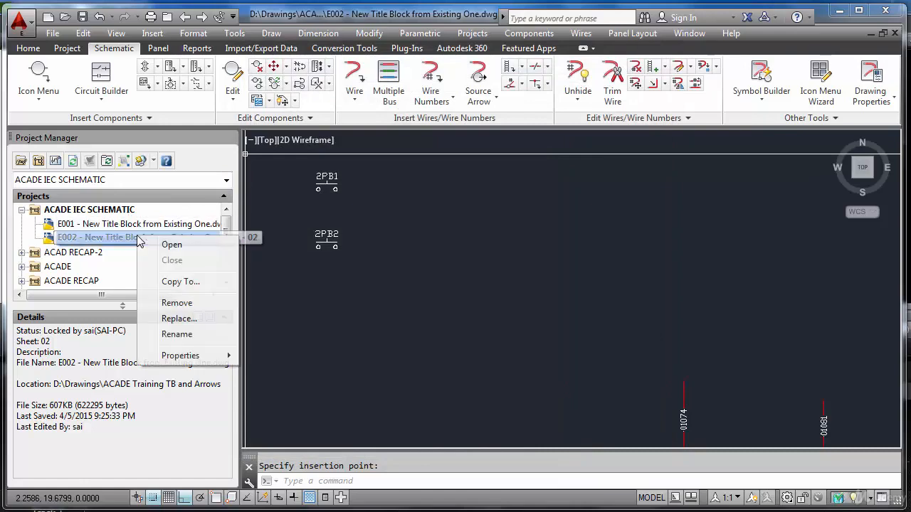
mouse_move(182, 359)
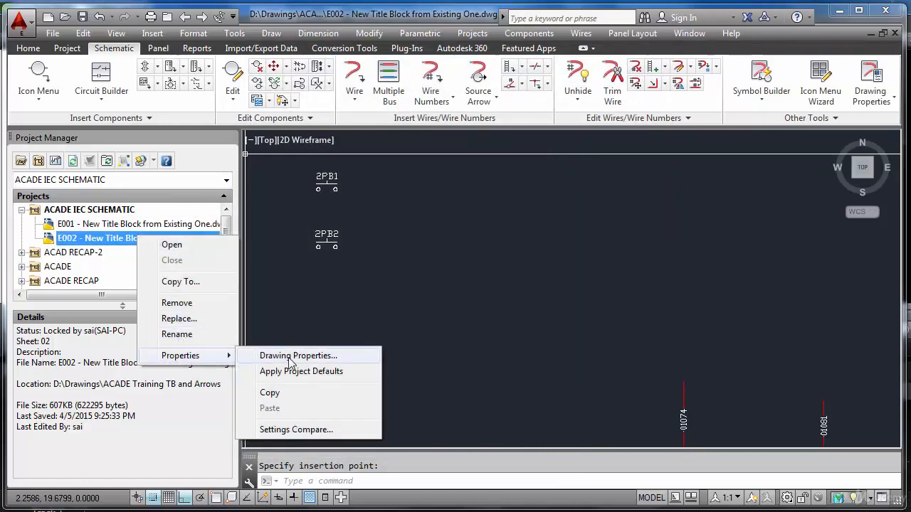
left_click(293, 355)
left_click(361, 82)
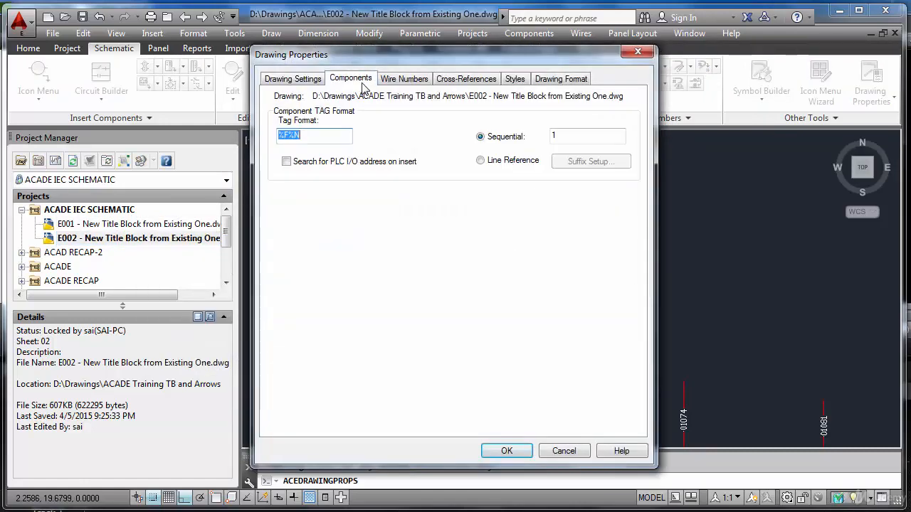
left_click(280, 136)
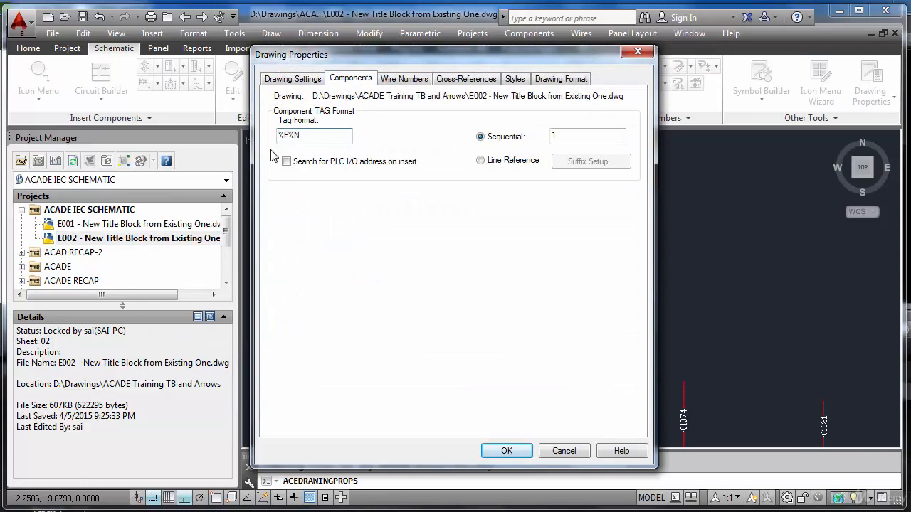
type("%S")
left_click(507, 450)
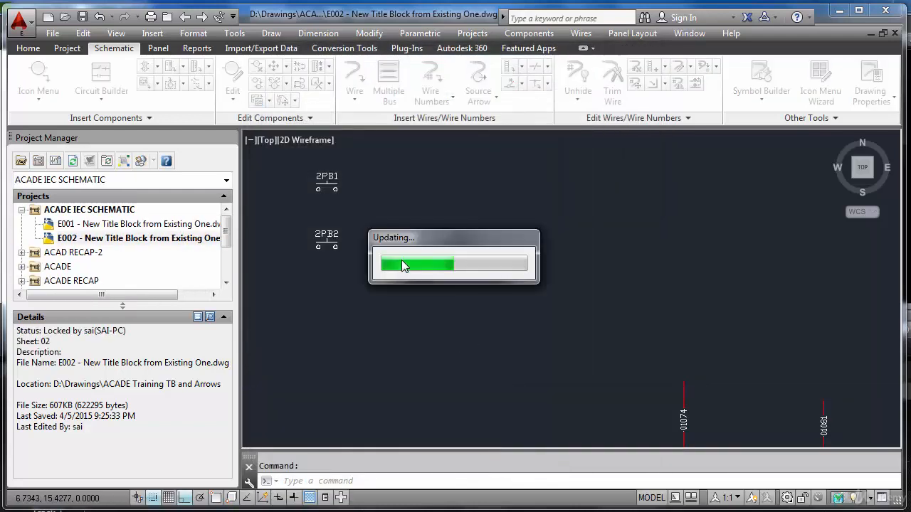
Check the tag that the %S%F%N format gives a trial Push Button NO beside 2PB1, without keeping the symbol.
left_click(50, 82)
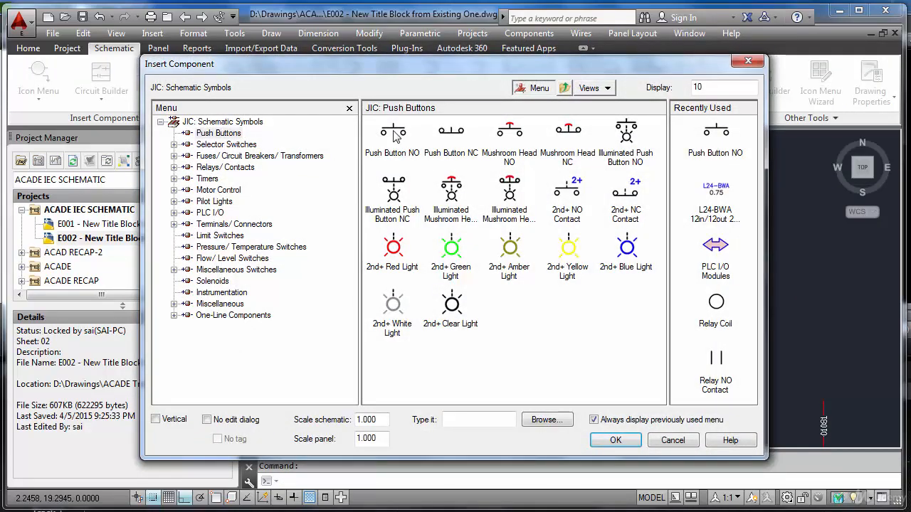
left_click(396, 138)
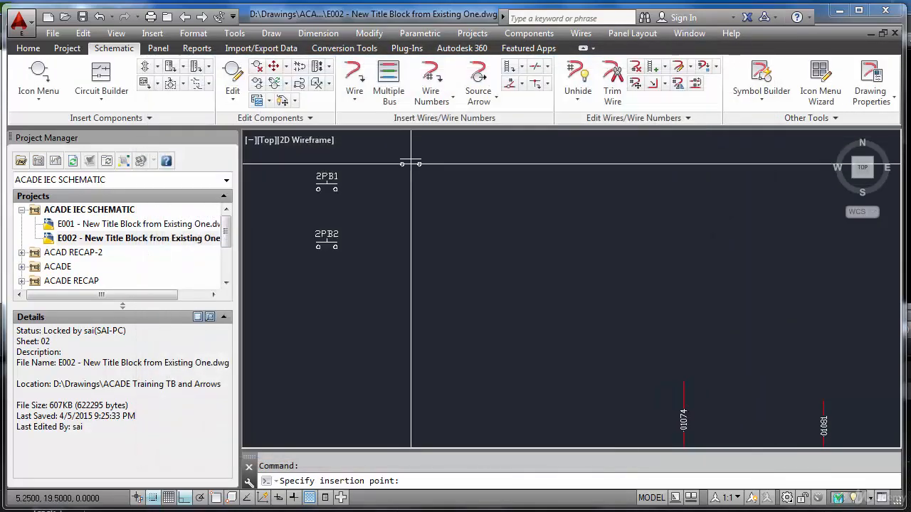
left_click(423, 187)
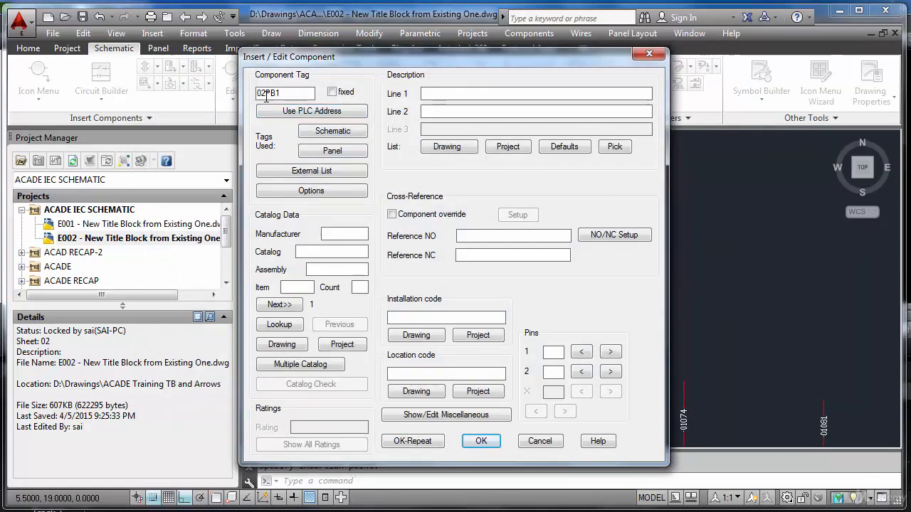
key("Return")
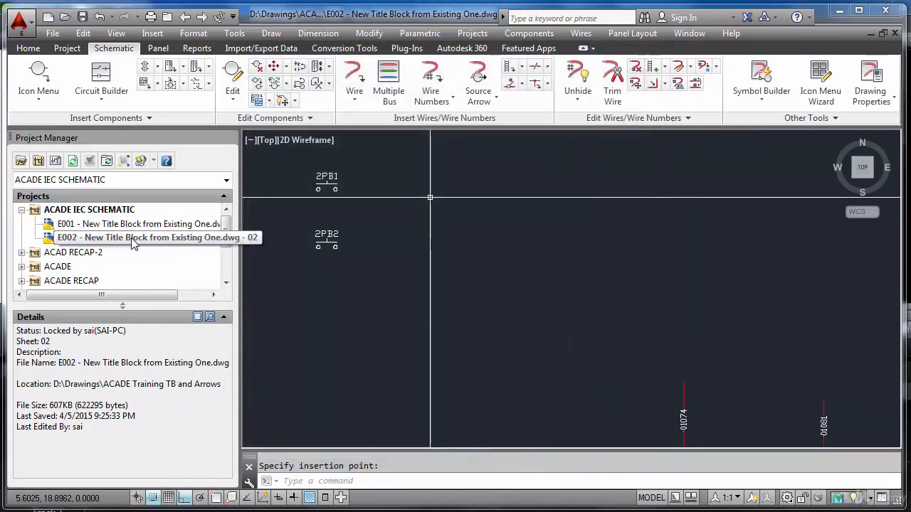
Change the E002 drawing's sheet value to 2 in the drawing properties.
right_click(134, 242)
mouse_move(214, 358)
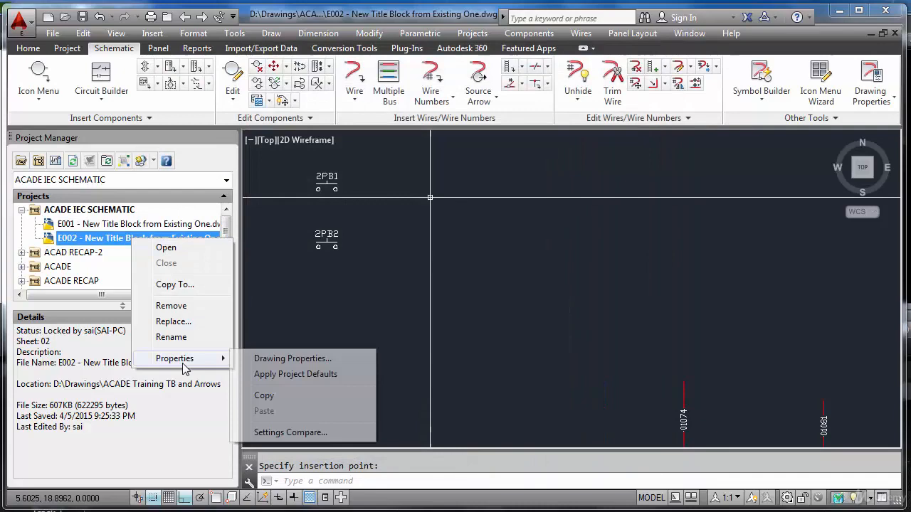
left_click(265, 357)
double_click(329, 370)
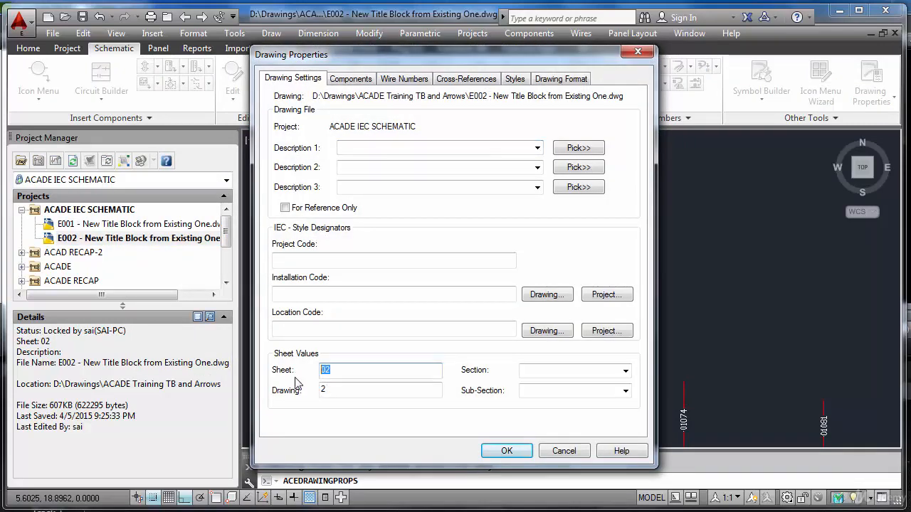
type("2")
left_click(329, 393)
left_click(505, 450)
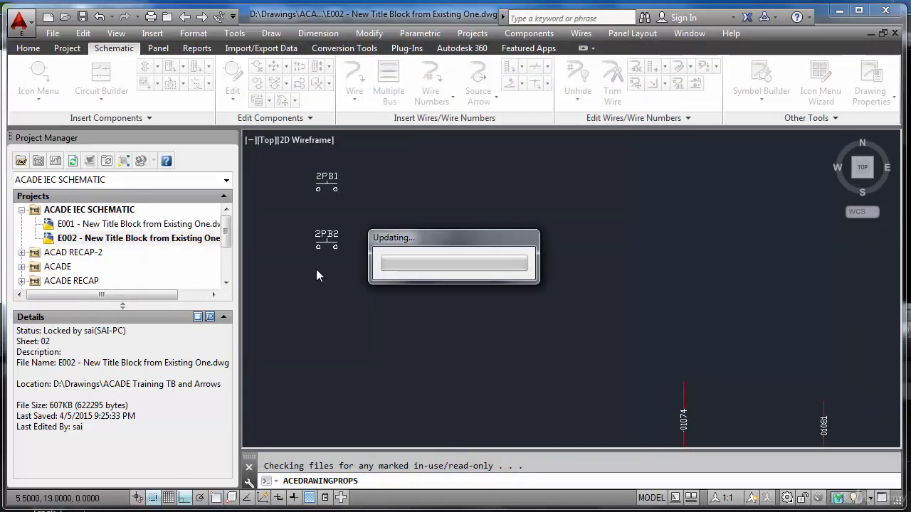
Insert a horizontal Push Button NO to the right of 2PB1, accept the proposed tag and repeat the insertion.
left_click(42, 77)
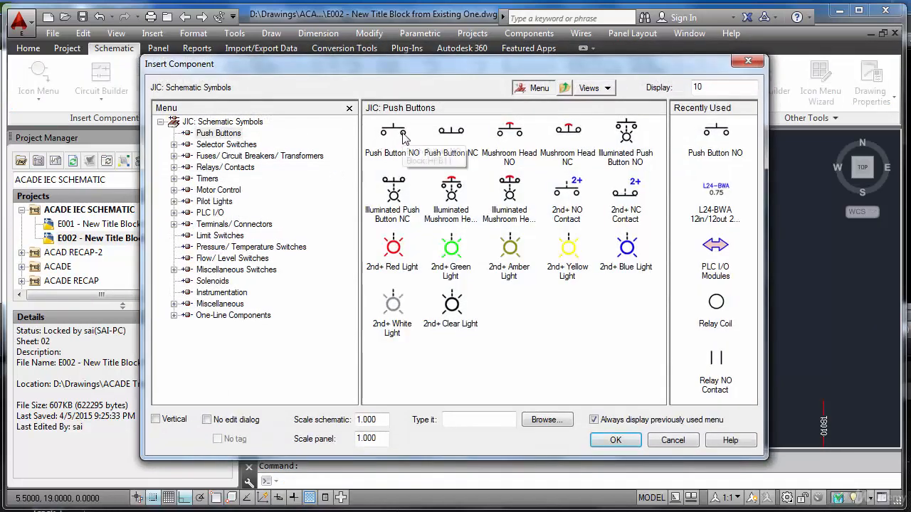
left_click(402, 134)
left_click(411, 177)
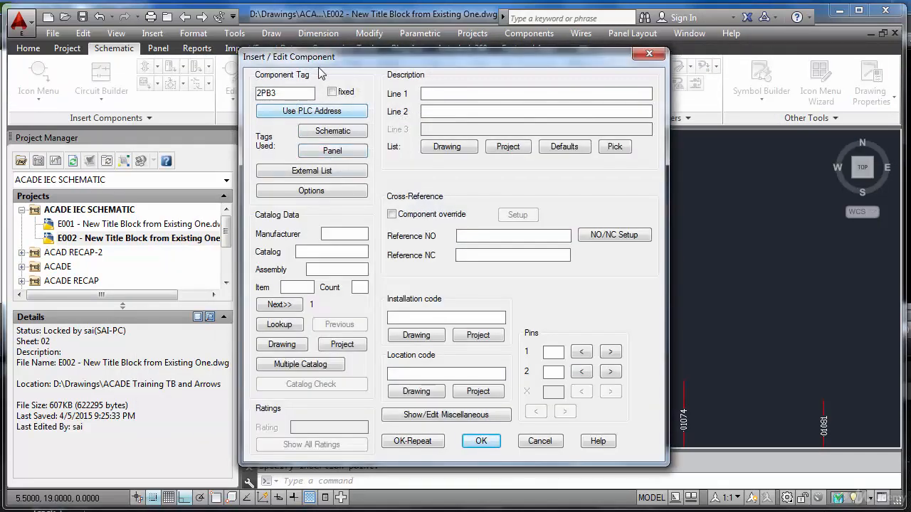
mouse_move(353, 59)
left_mouse_down()
mouse_move(510, 181)
mouse_move(500, 167)
mouse_move(308, 57)
left_mouse_up()
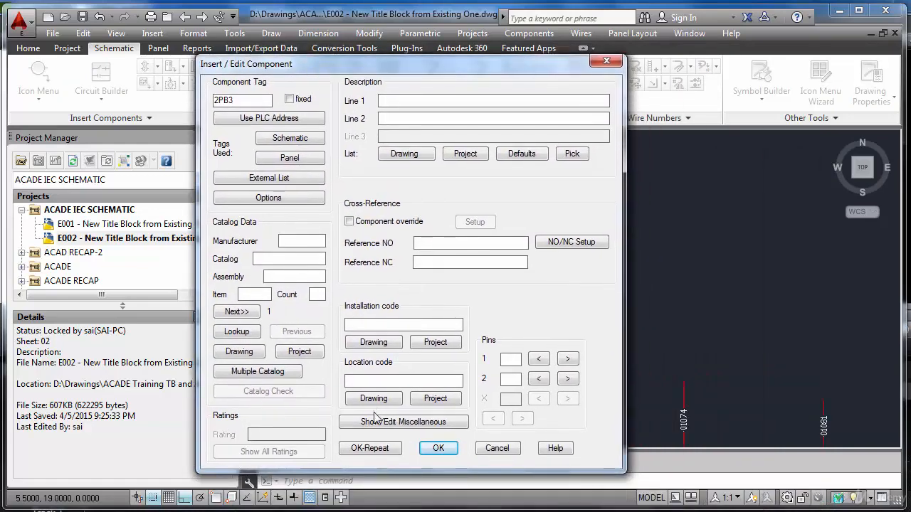
left_click(371, 446)
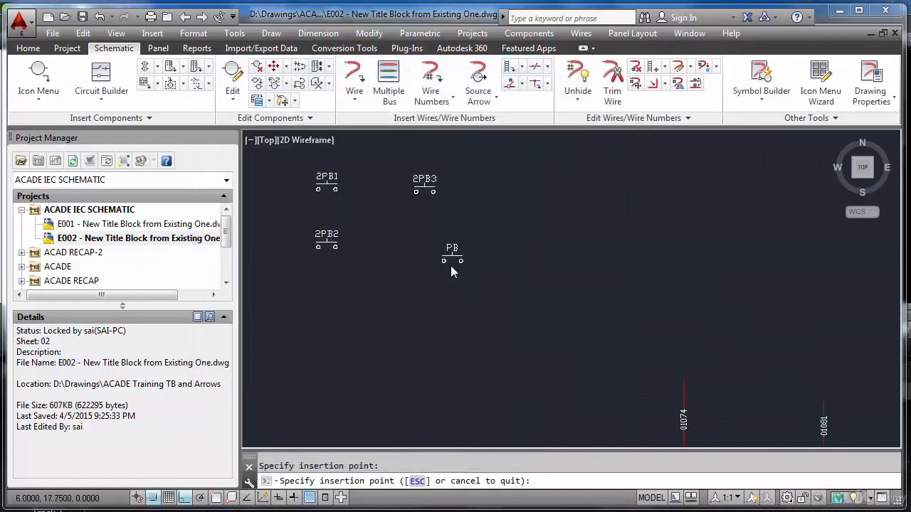
Place two more repeated Push Button NO symbols stepping diagonally down from 2PB3, accepting their proposed tags.
left_click(450, 266)
left_click(427, 440)
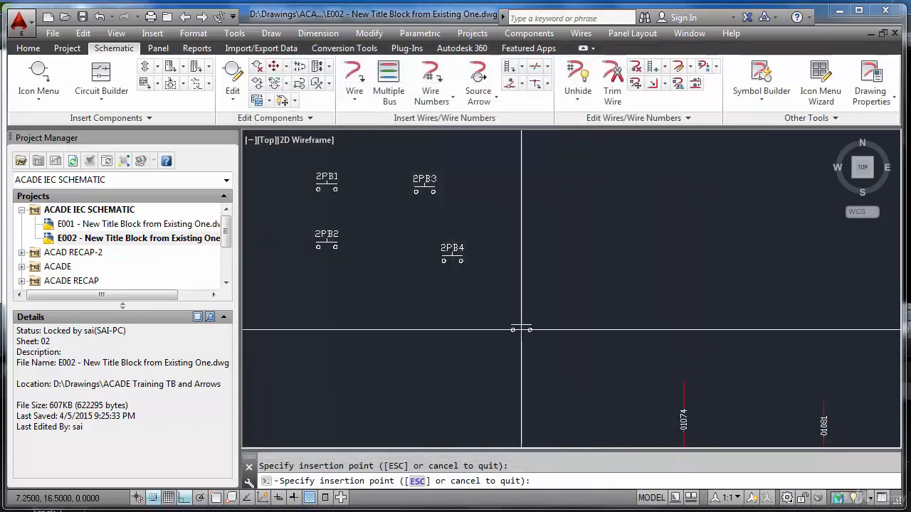
left_click(535, 296)
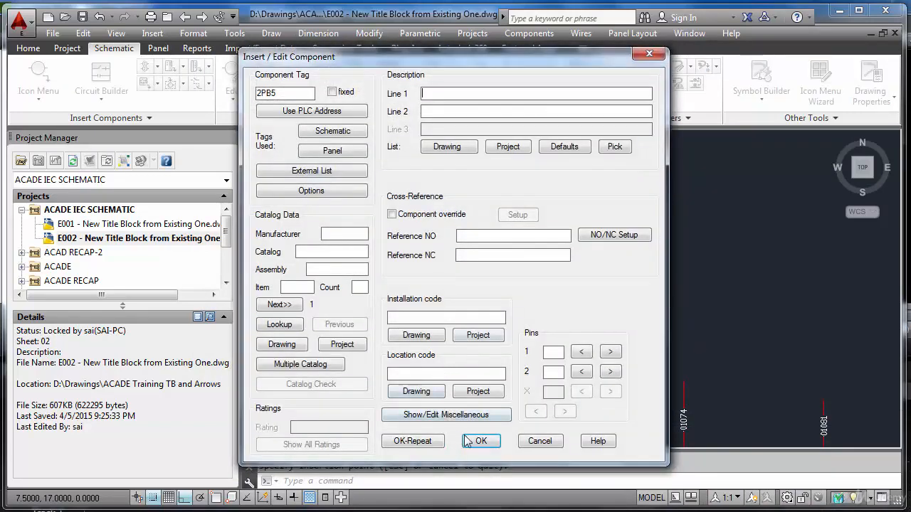
left_click(477, 441)
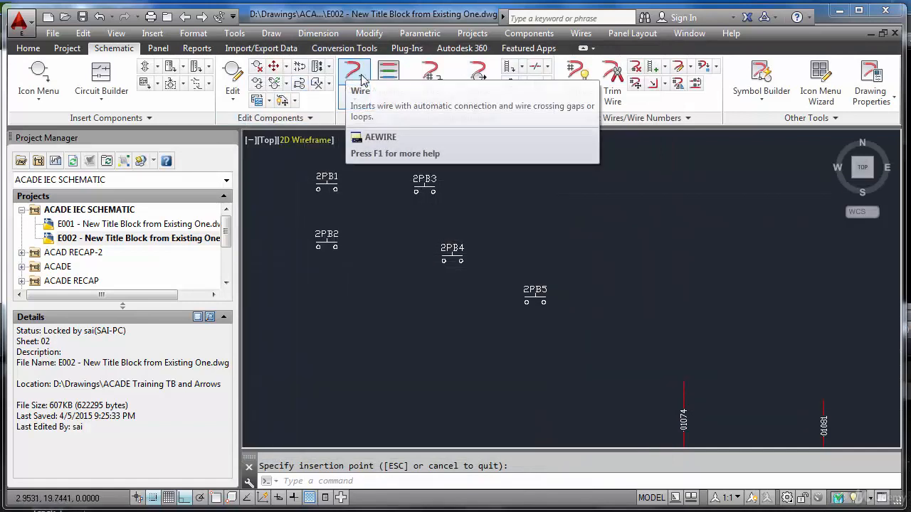
Insert a Push Button NO with vertical orientation in the open area below 2PB2, accepting the proposed tag.
left_click(43, 75)
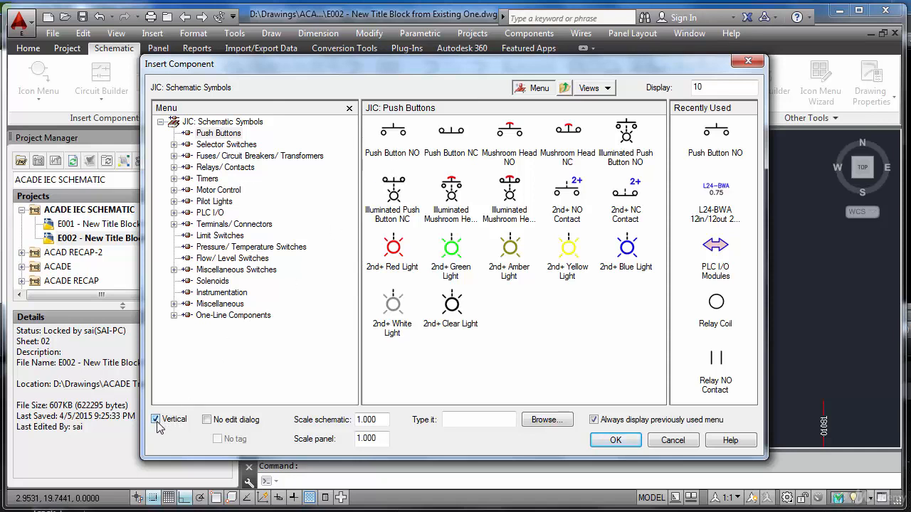
double_click(402, 138)
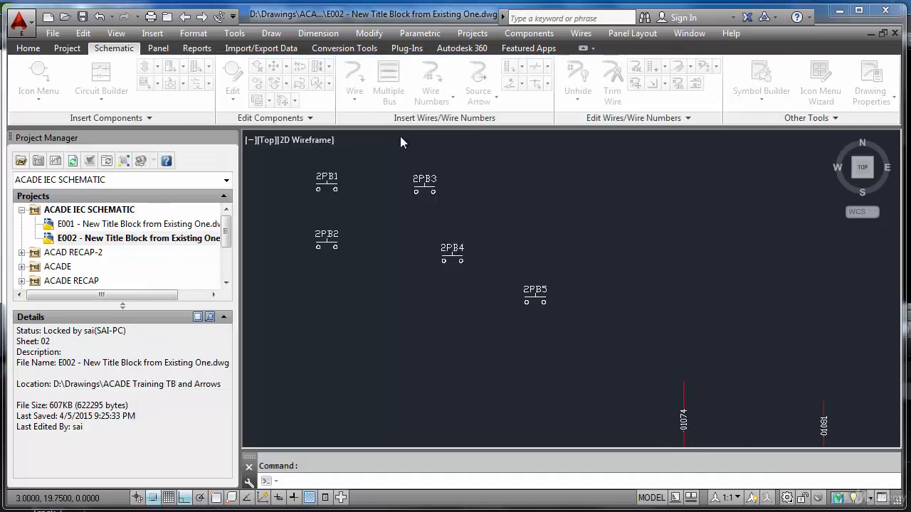
left_click(383, 329)
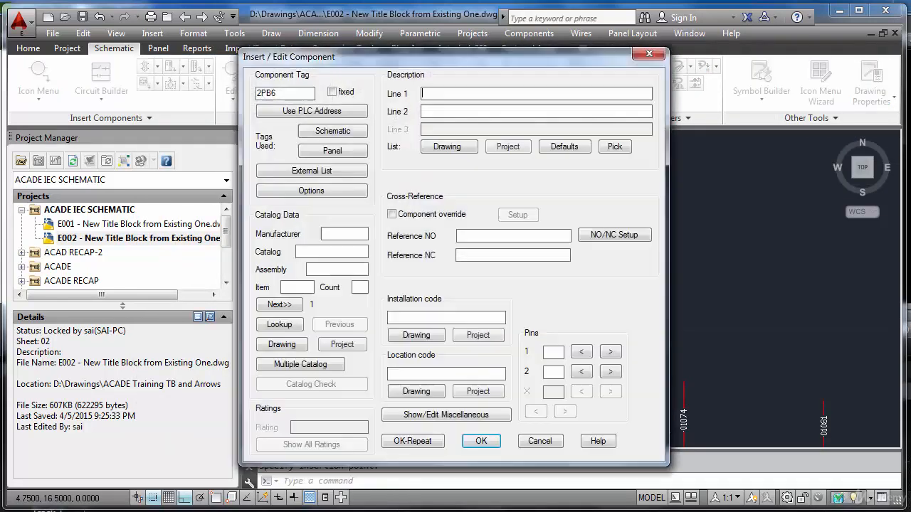
left_click(478, 441)
scroll(387, 342, "up", 2)
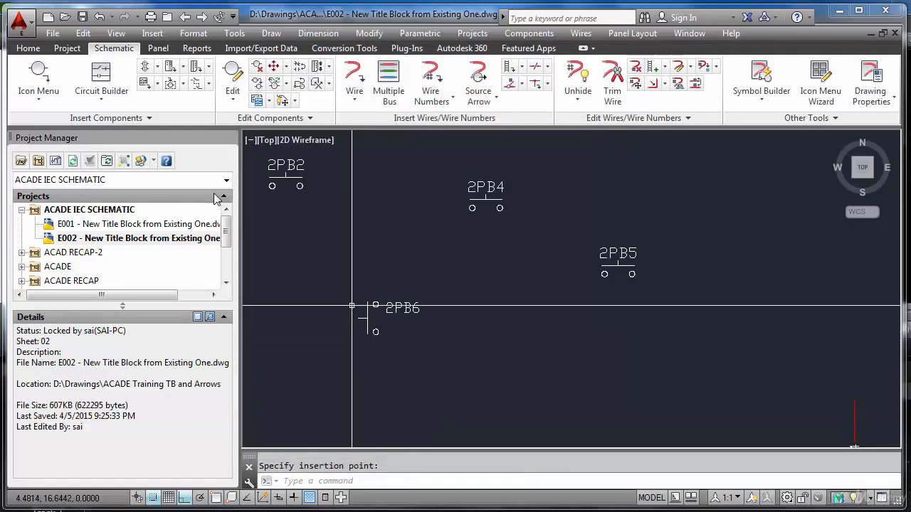
Insert a Power Source 1 Phase from the Miscellaneous symbols to the right of the push buttons, accepting the proposed tag.
left_click(39, 77)
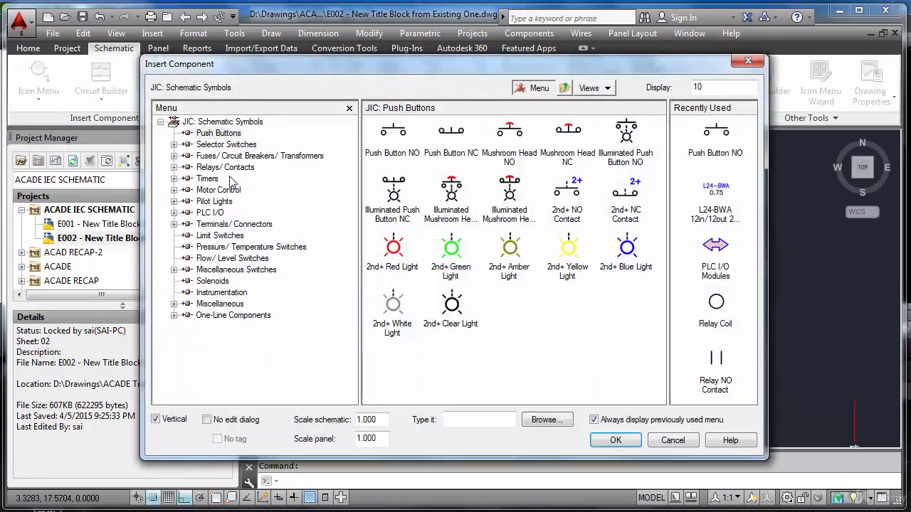
left_click(160, 122)
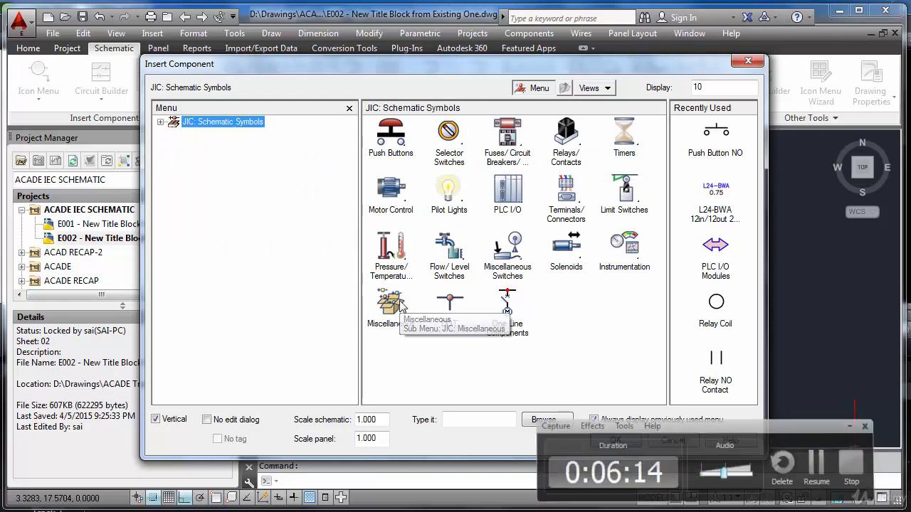
left_click(500, 170)
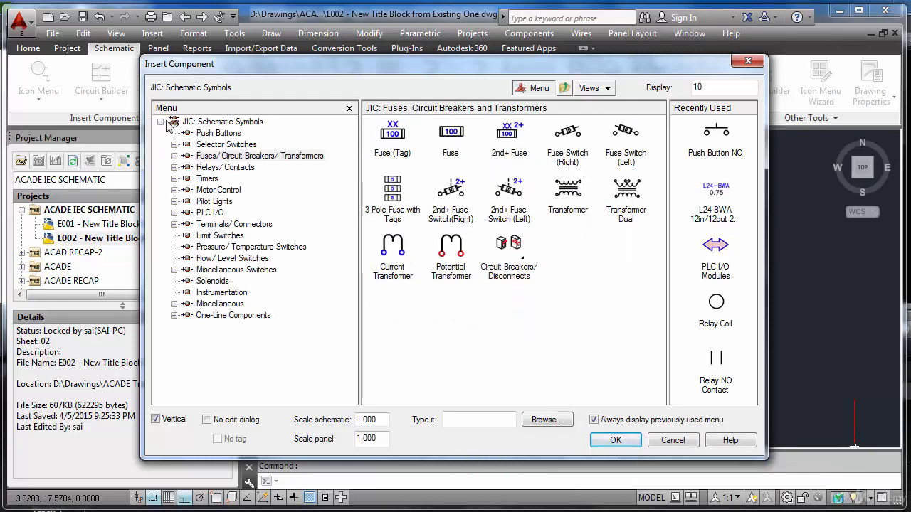
left_click(170, 122)
left_click(386, 305)
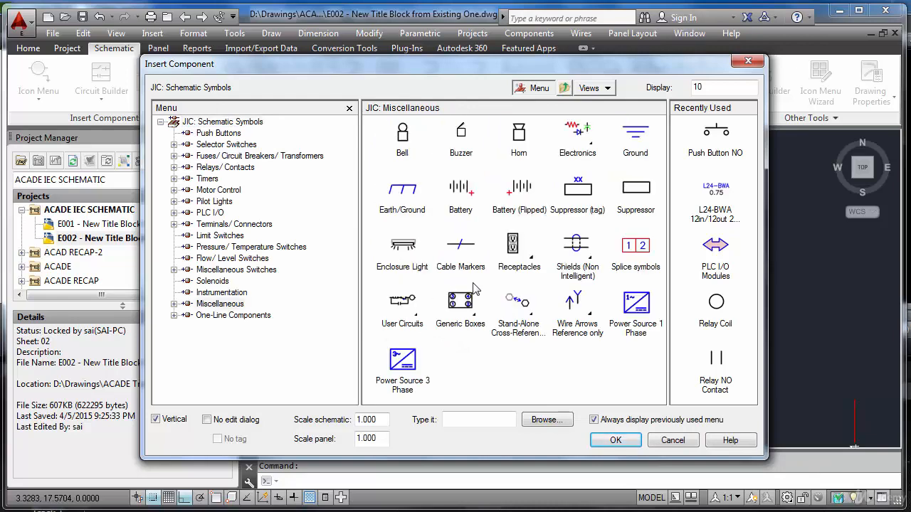
left_click(635, 305)
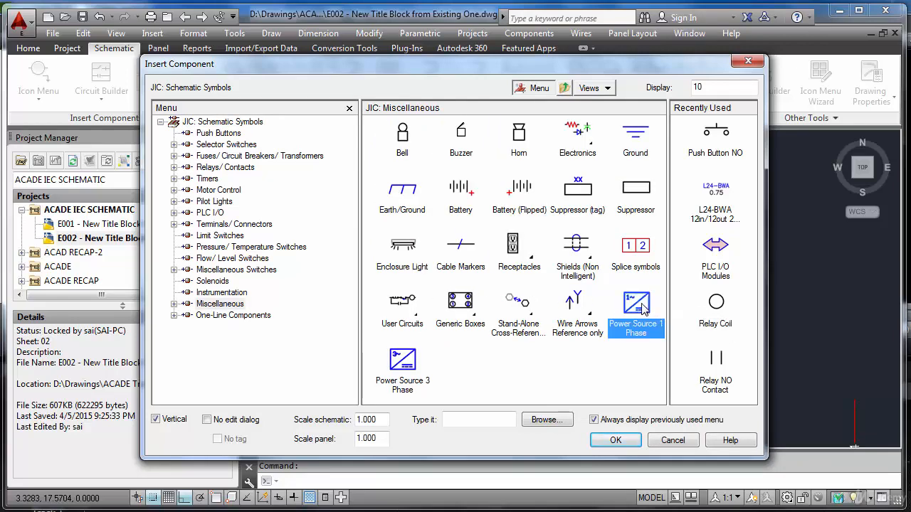
scroll(552, 274, "down", 5)
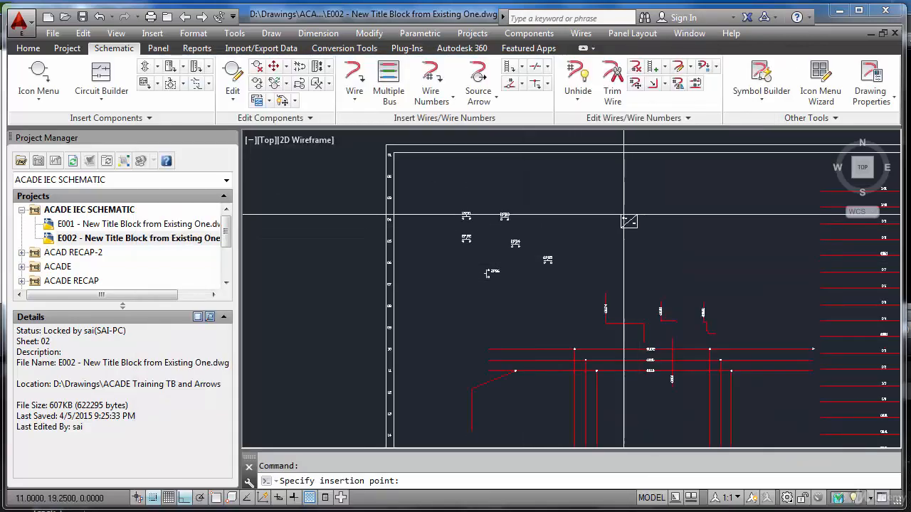
left_click(622, 218)
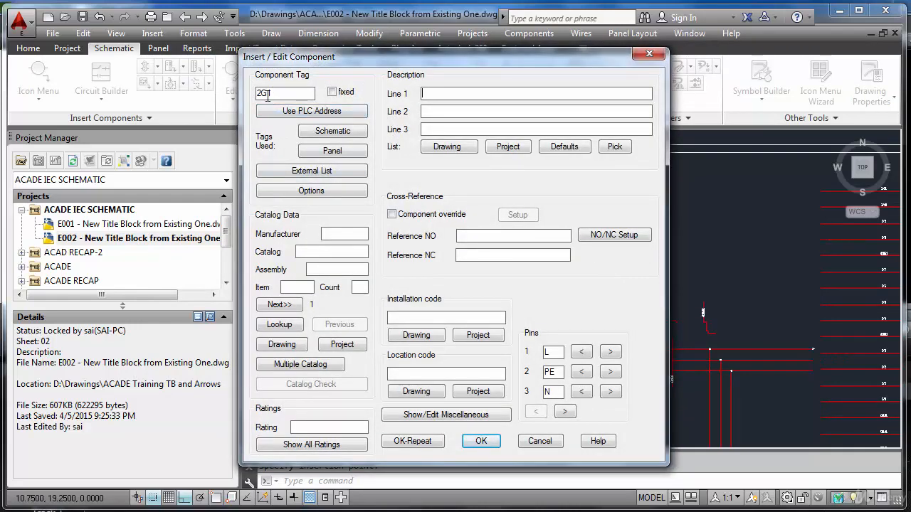
left_click(478, 441)
Draw vertical wires at the L and N terminals on the upper side of power source 2G1.
scroll(622, 217, "up", 6)
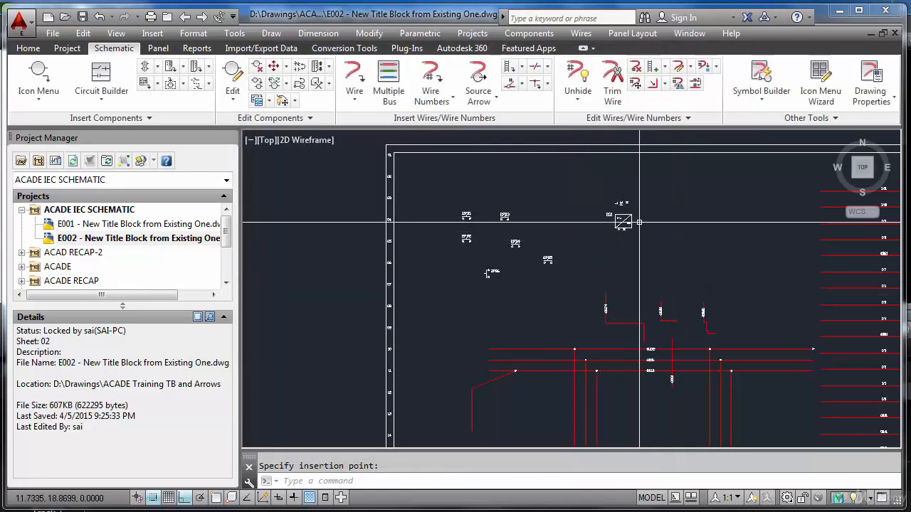
left_click(353, 76)
left_click(552, 150)
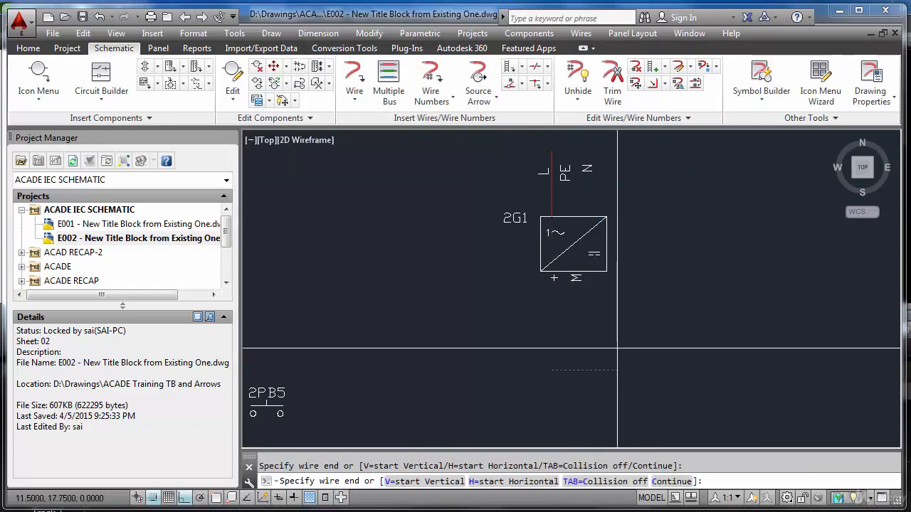
key("Escape")
key("Return")
left_click(595, 151)
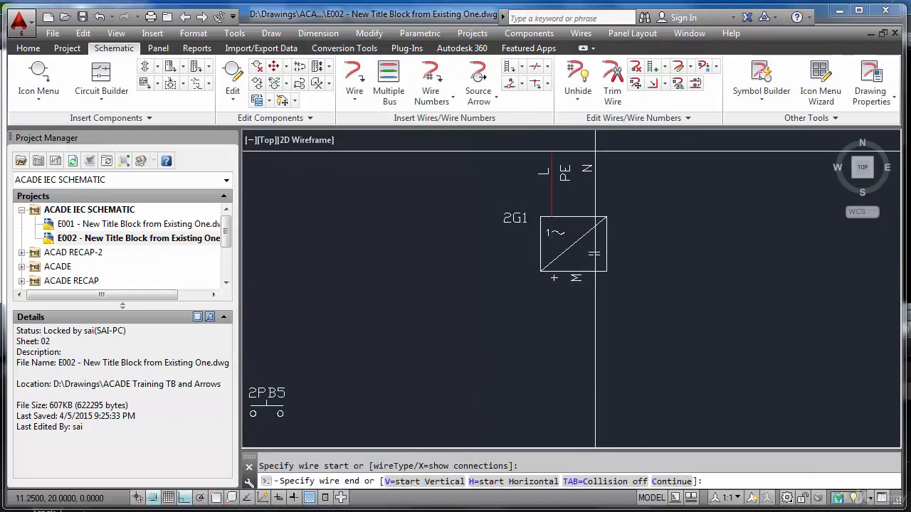
key("Escape")
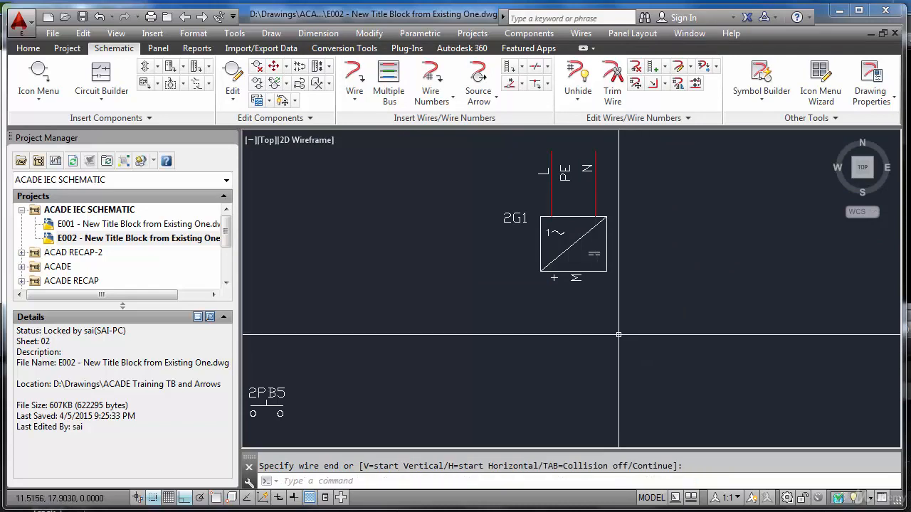
With snap off, stretch the 2G1 power source box outward at its left and right ends using the connector stretch command.
left_click(552, 247)
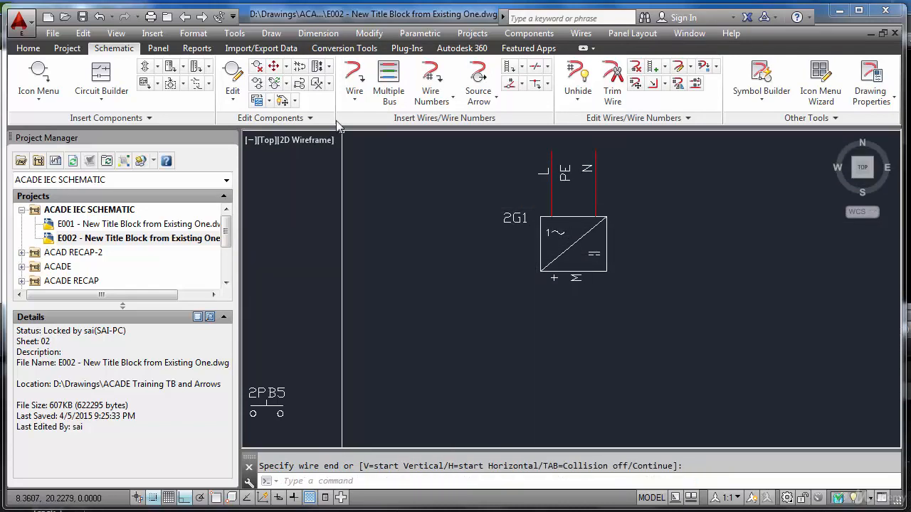
left_click(330, 68)
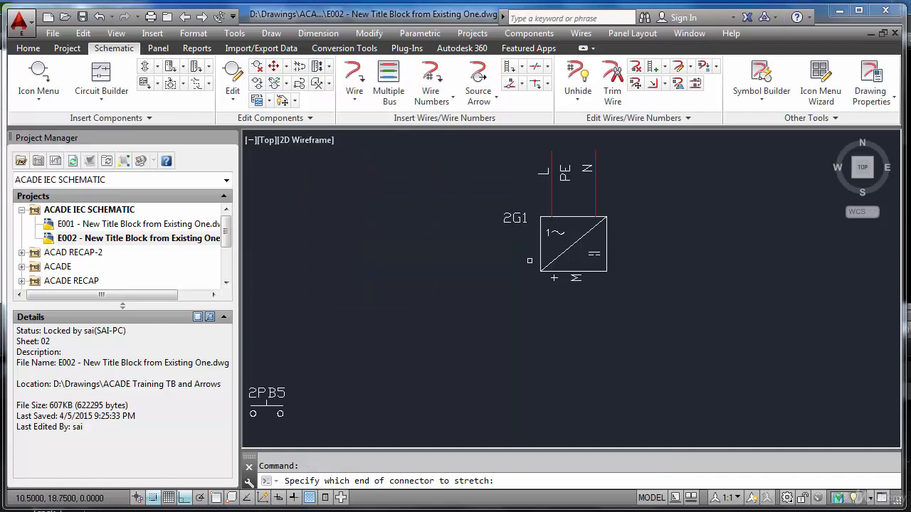
left_click(153, 499)
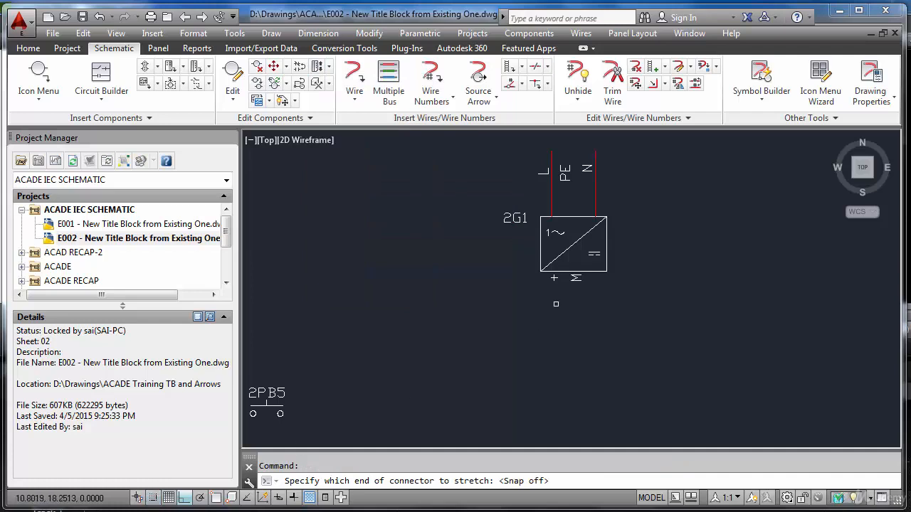
left_click(540, 271)
left_click(516, 271)
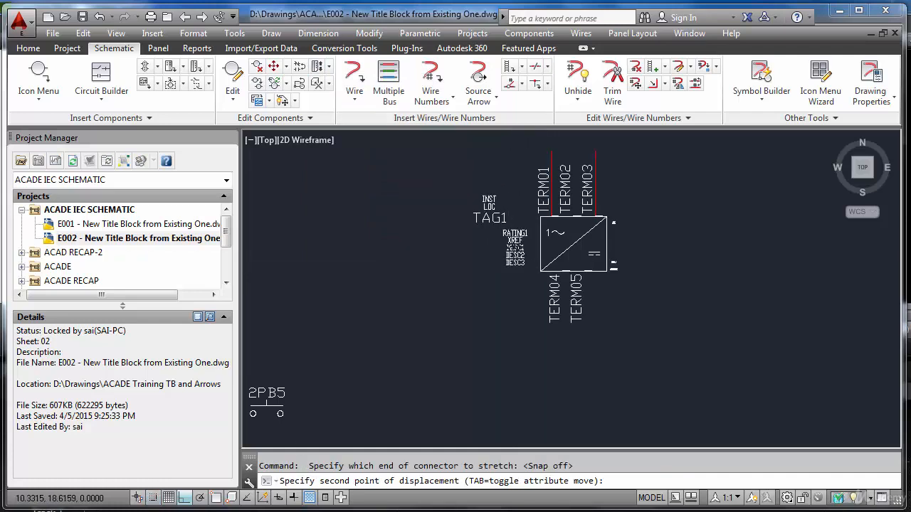
key("Return")
left_click(604, 272)
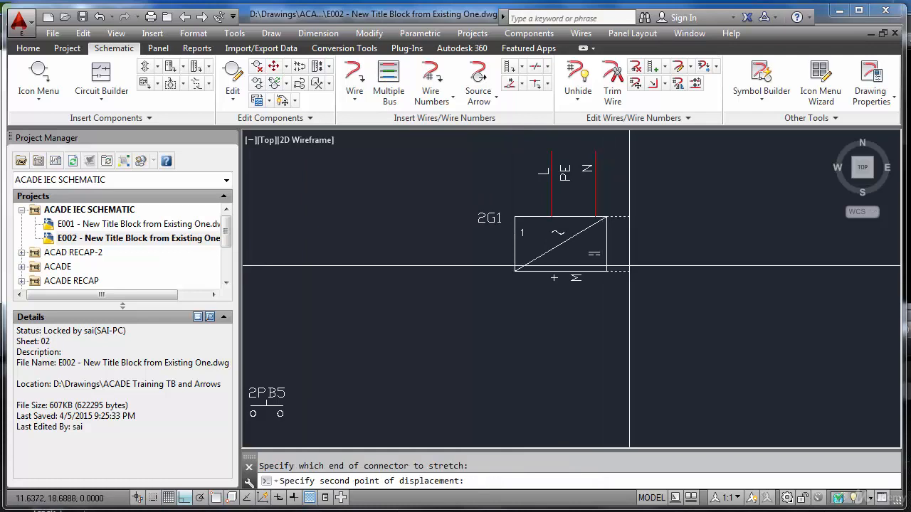
left_click(641, 267)
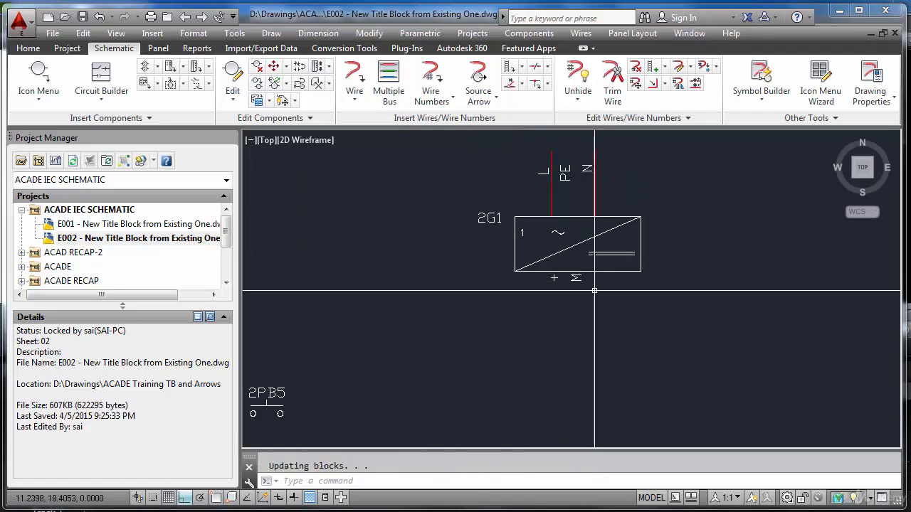
Erase the push buttons, the power source and all wires to the left of the PLC module's wiring on E002.
scroll(594, 291, "down", 5)
scroll(505, 280, "down", 2)
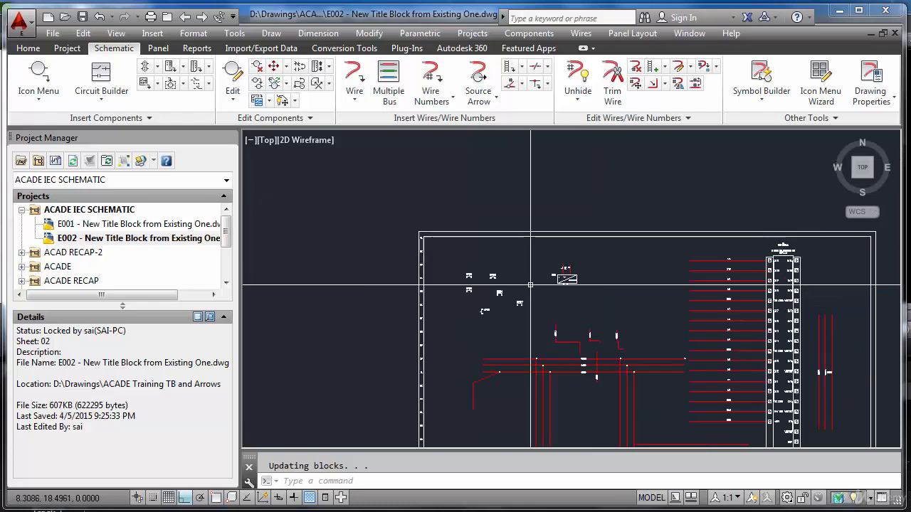
left_click(445, 257)
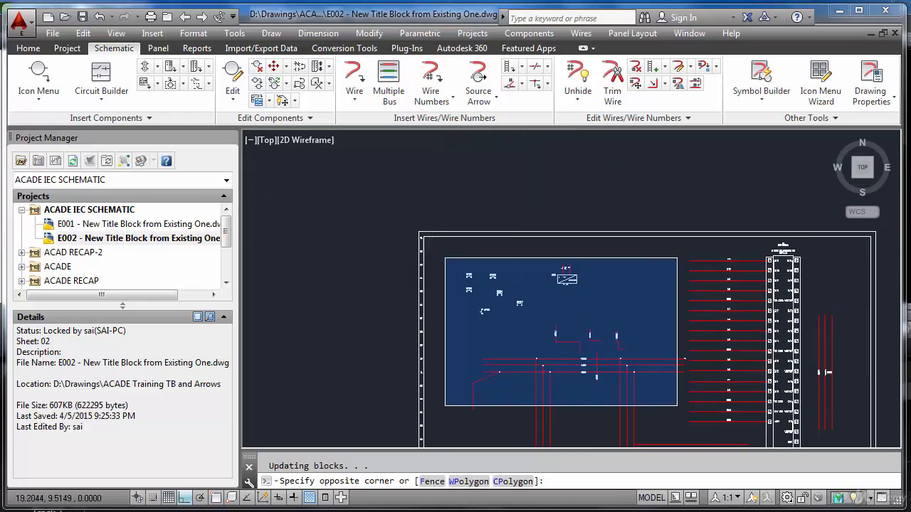
left_click(690, 409)
scroll(658, 392, "down", 4)
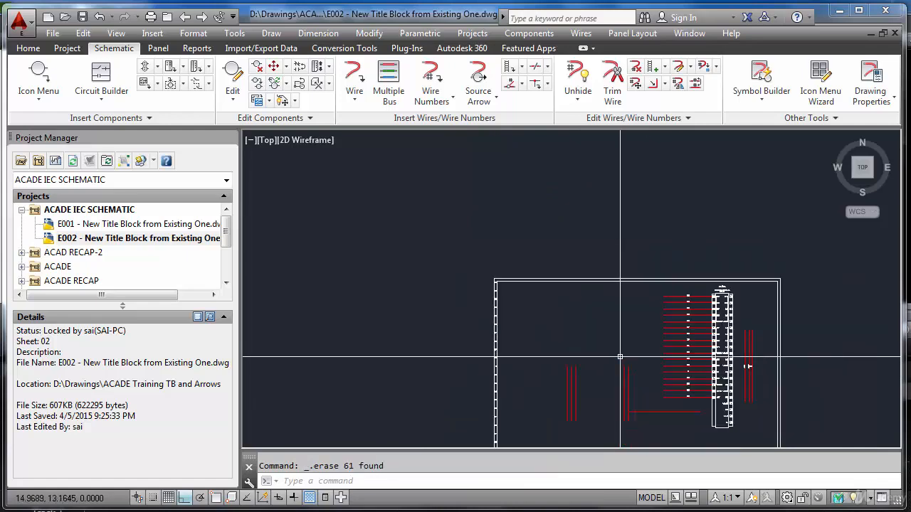
scroll(491, 294, "up", 4)
key("Delete")
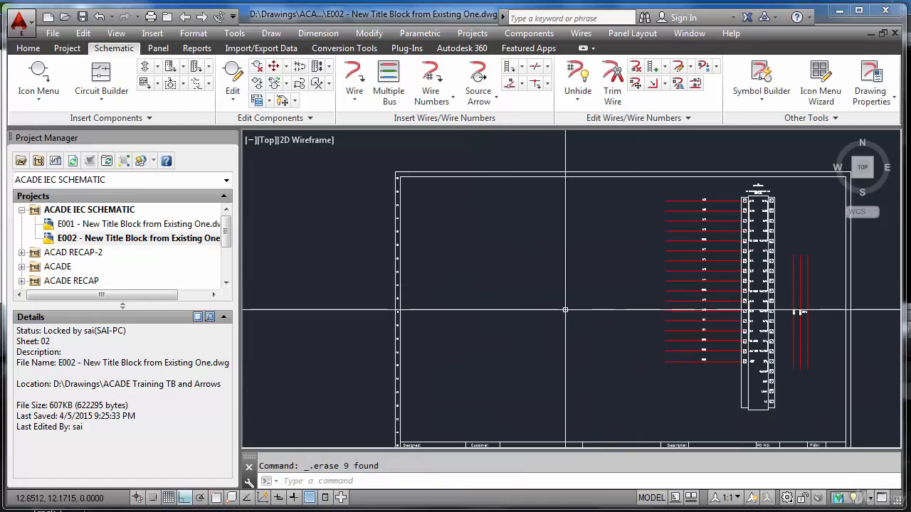
type("z")
key("Return")
type("E")
key("Return")
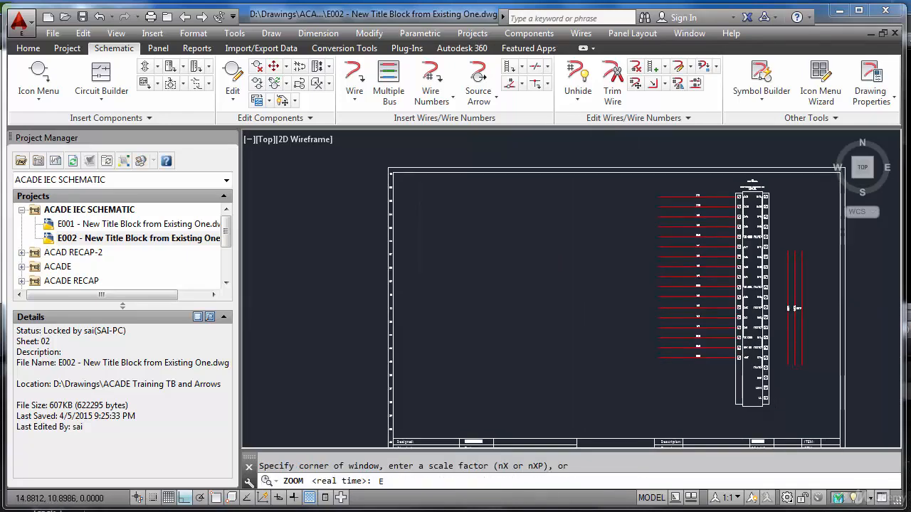
left_click(39, 78)
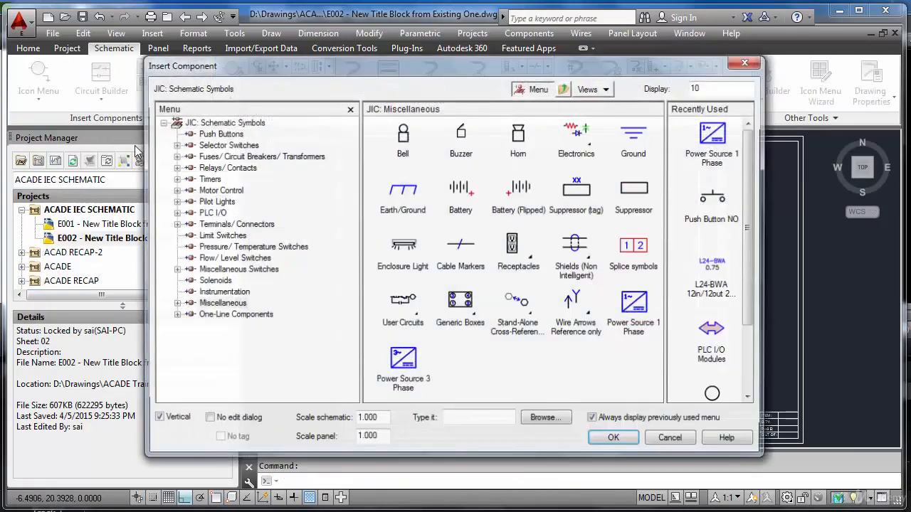
left_click(227, 133)
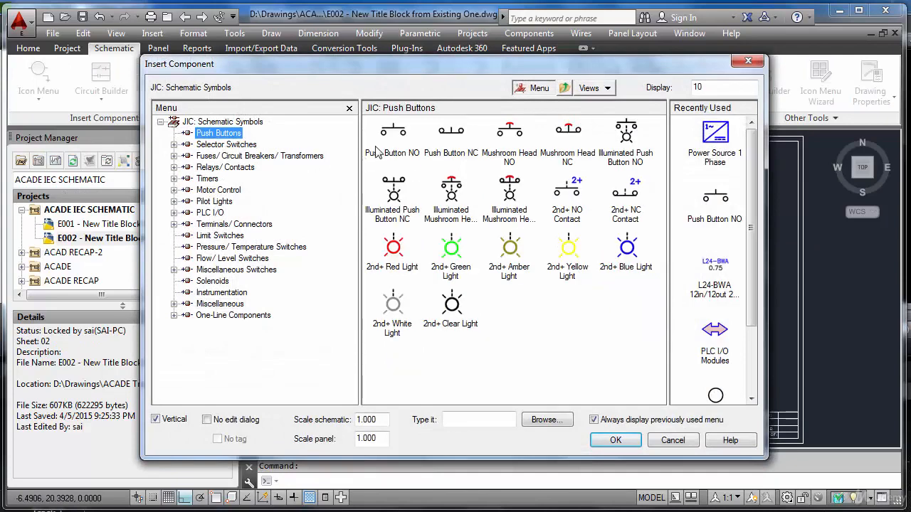
left_click(393, 135)
scroll(548, 213, "up", 4)
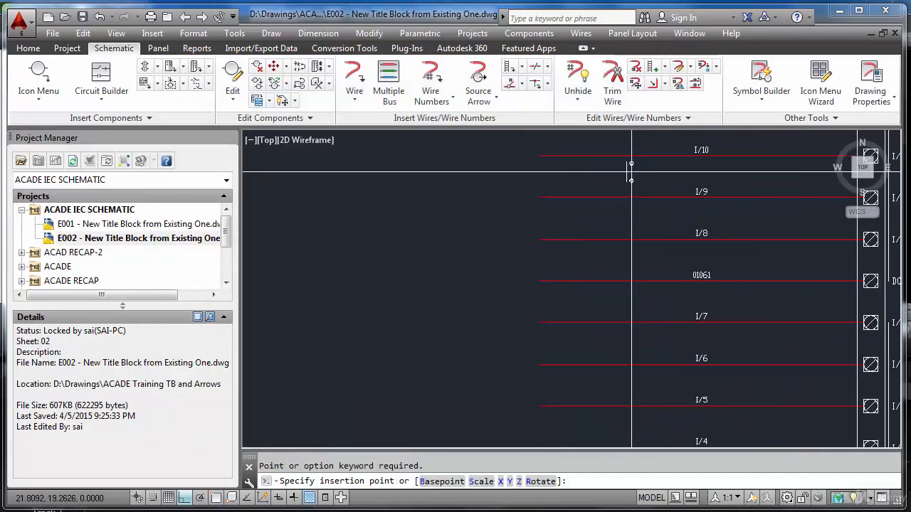
key("Escape")
Insert a horizontal Push Button NO near the outer end of the I/11 wire with snap off, accepting the proposed tag.
left_click(39, 74)
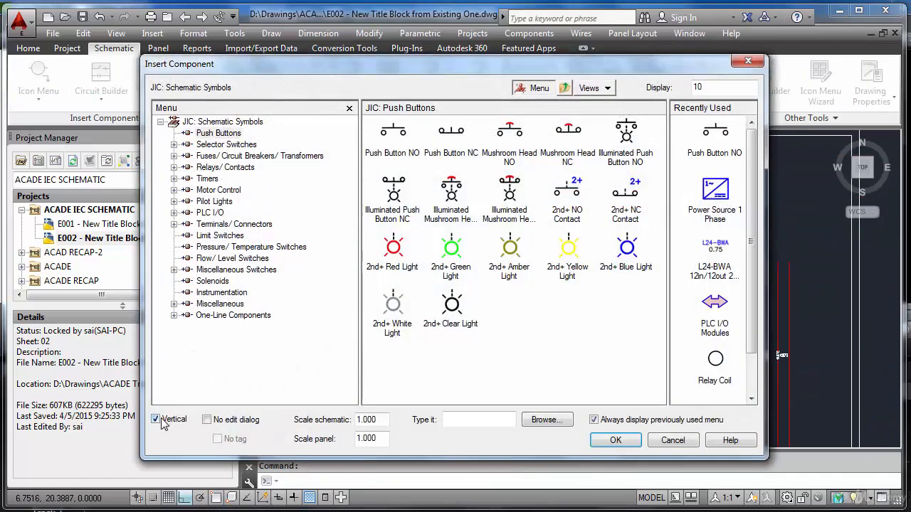
left_click(162, 419)
left_click(393, 135)
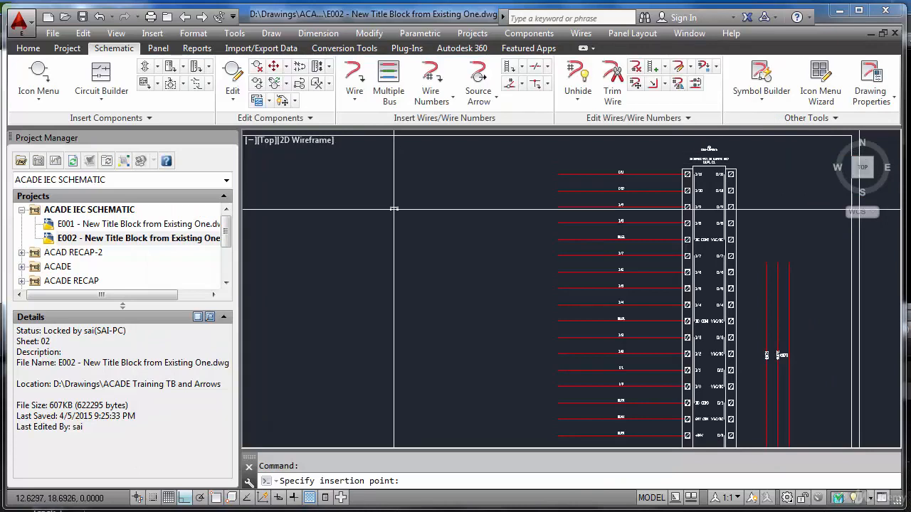
left_click(153, 497)
scroll(644, 175, "up", 6)
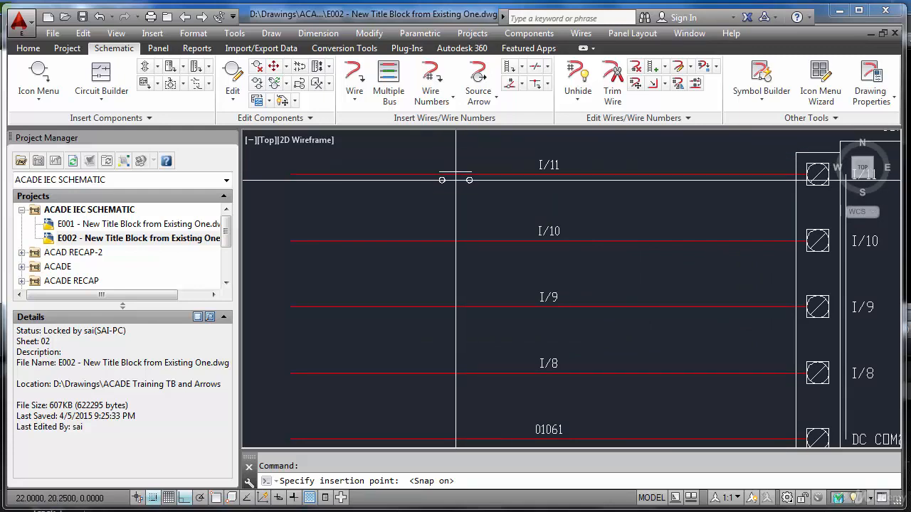
scroll(637, 180, "down", 4)
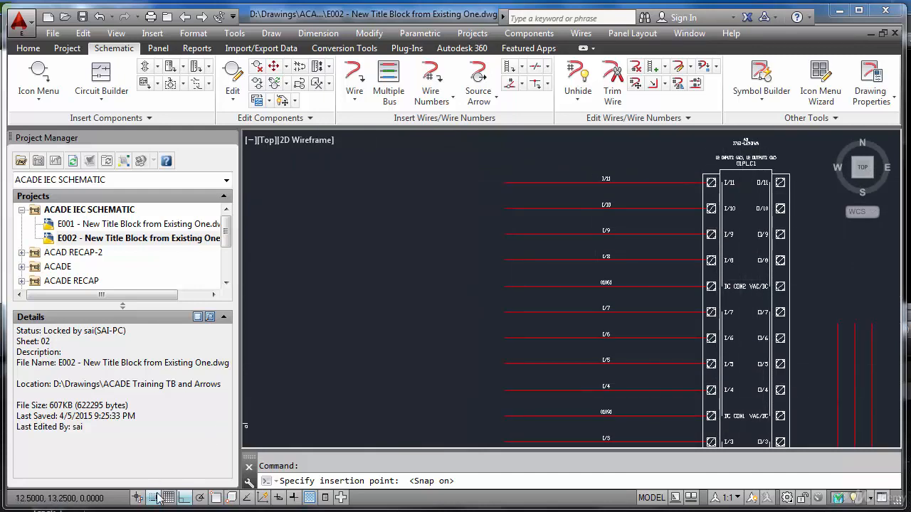
scroll(710, 186, "up", 4)
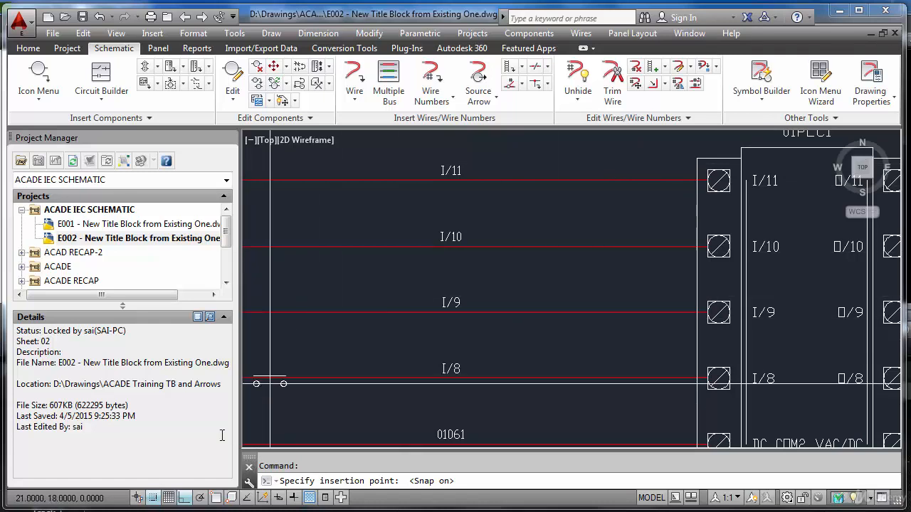
left_click(153, 497)
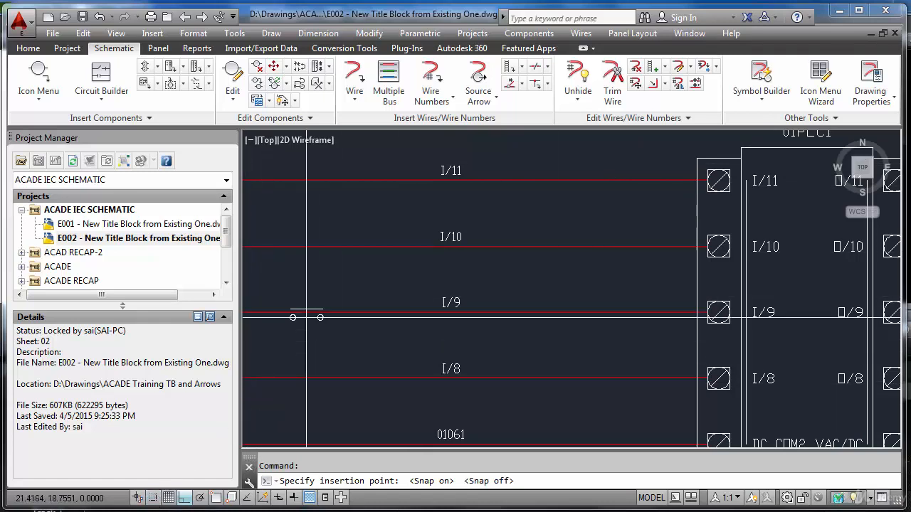
scroll(335, 228, "down", 4)
scroll(329, 221, "up", 5)
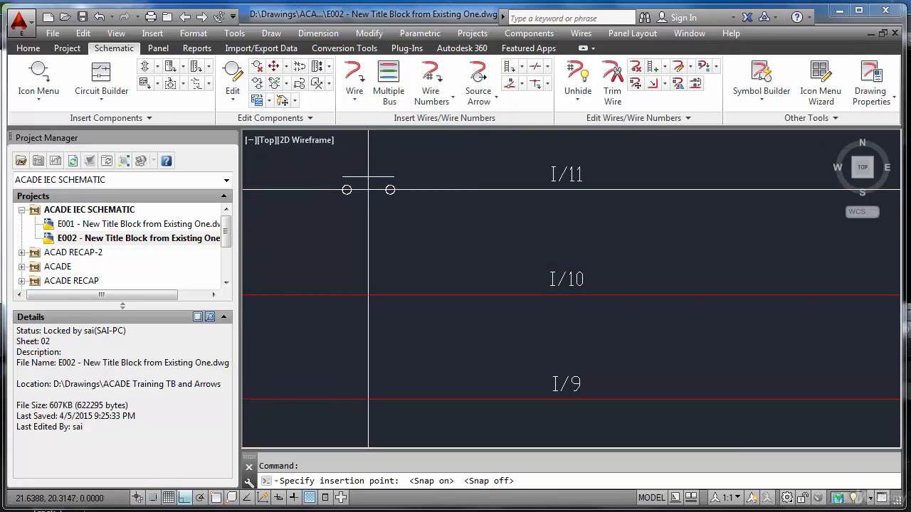
left_click(367, 190)
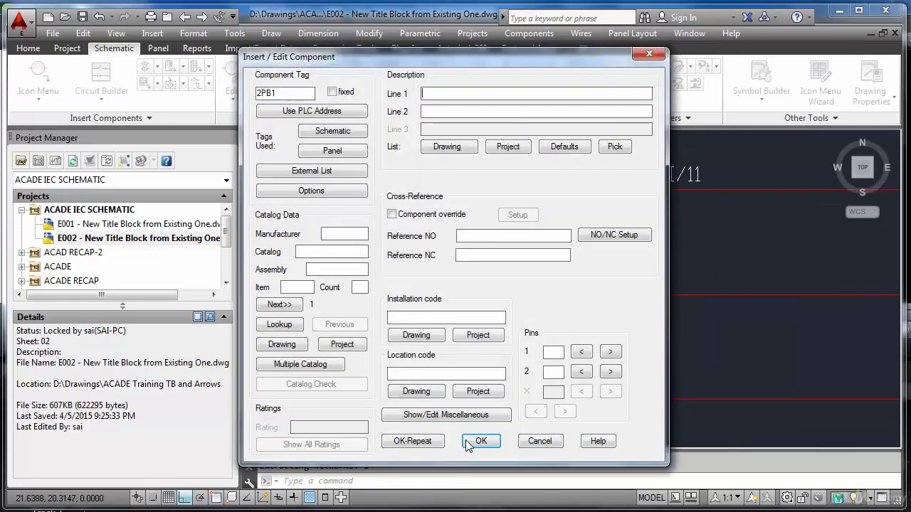
left_click(478, 441)
Copy push button 2PB1 onto all PLC input wires below it with Multiple Insert (Pick Master), using a vertical fence and keeping all without asking.
scroll(437, 278, "down", 3)
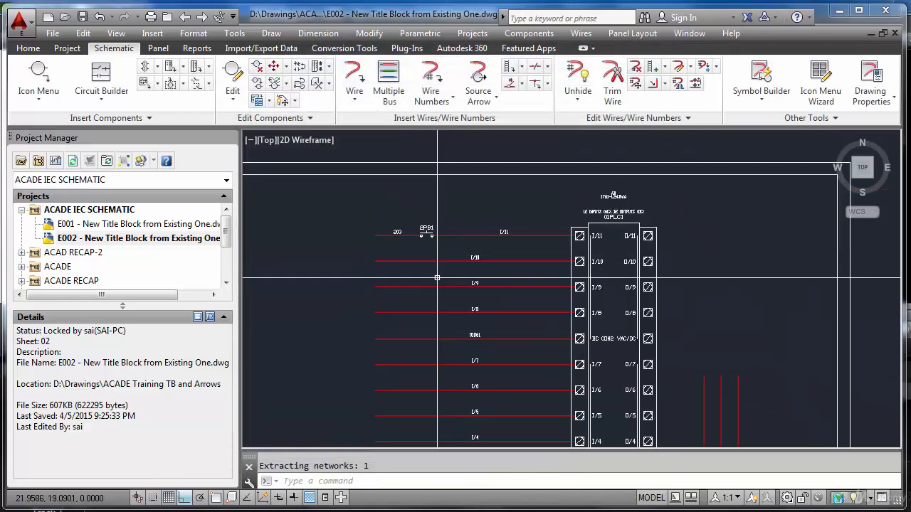
scroll(437, 277, "down", 2)
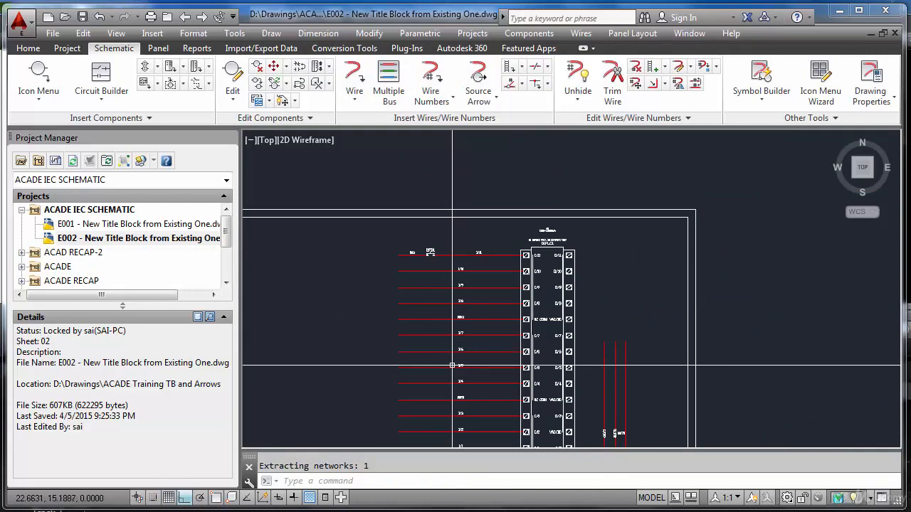
scroll(456, 367, "down", 3)
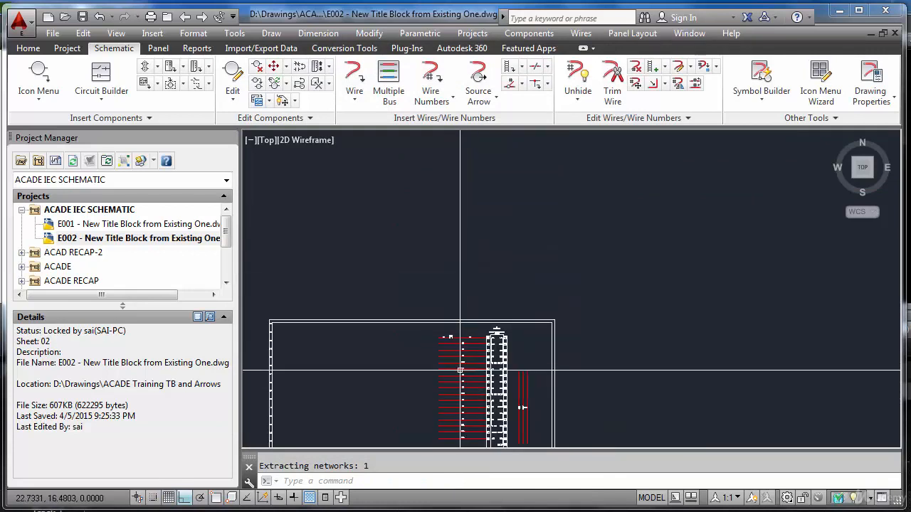
scroll(460, 370, "up", 4)
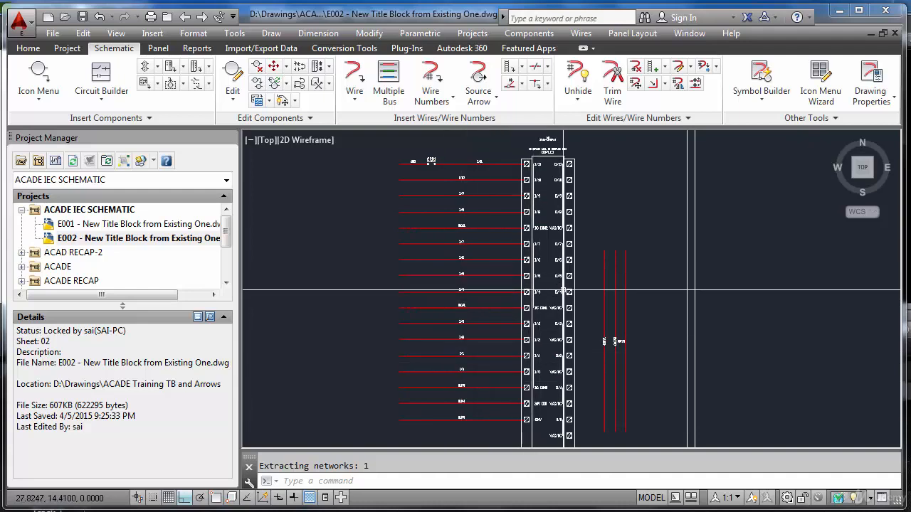
left_click(160, 84)
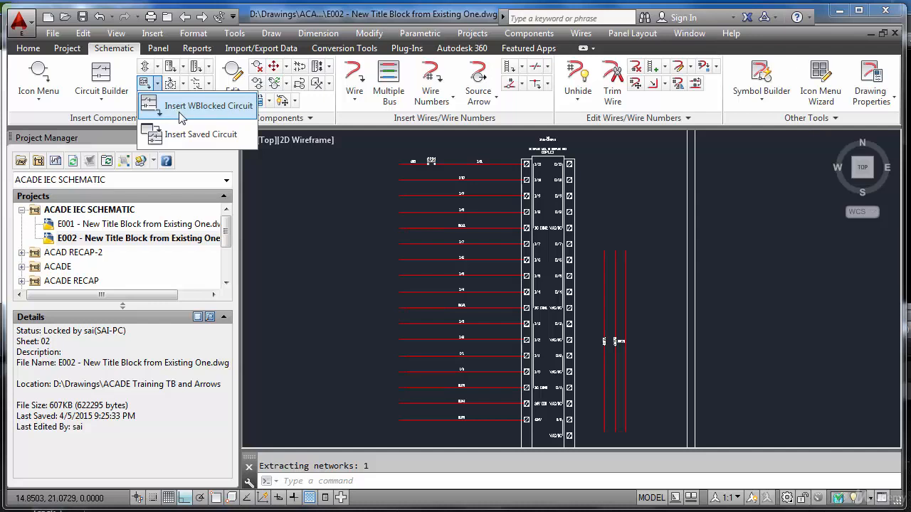
left_click(157, 67)
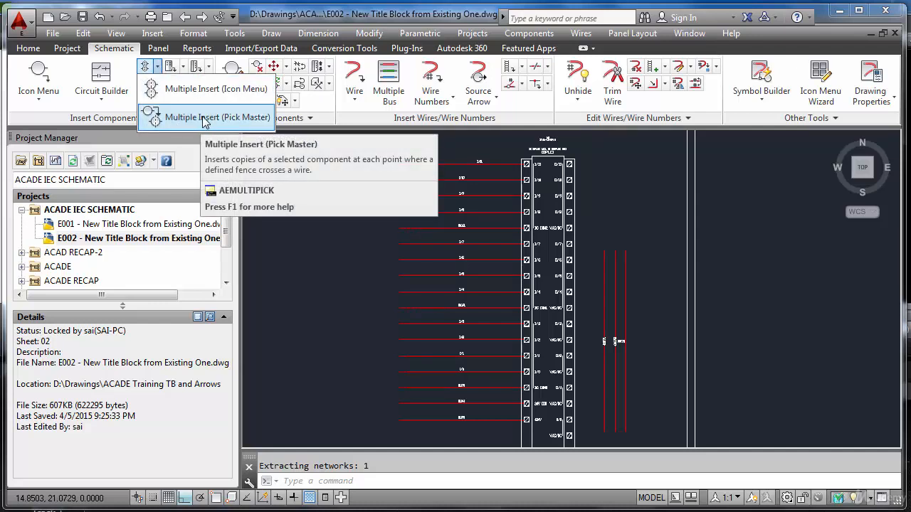
left_click(206, 119)
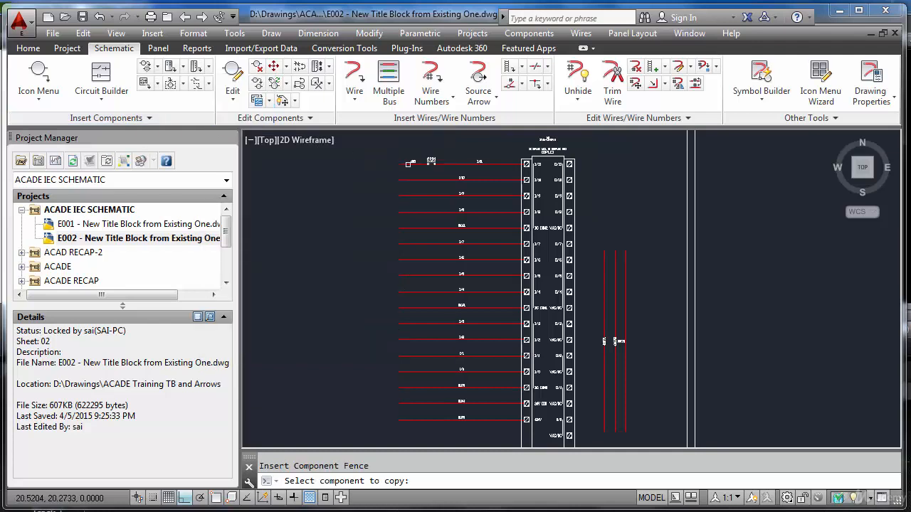
left_click(431, 160)
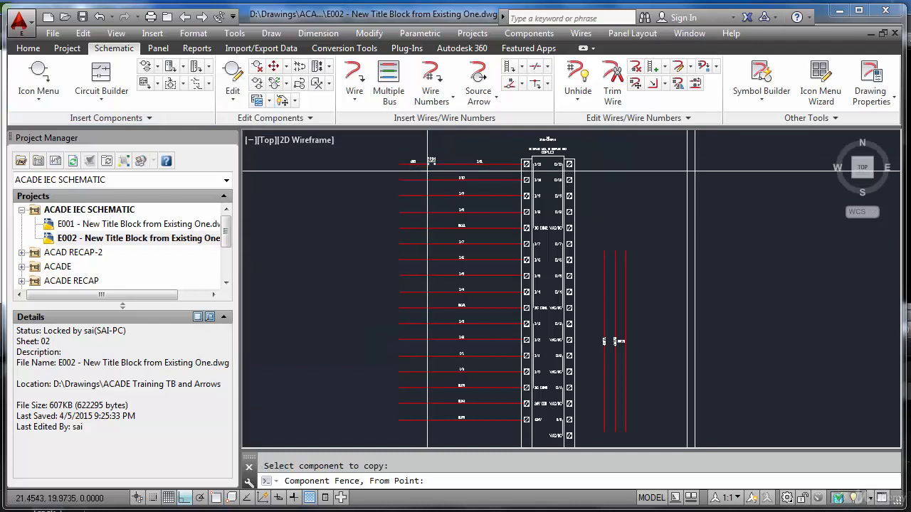
left_click(430, 160)
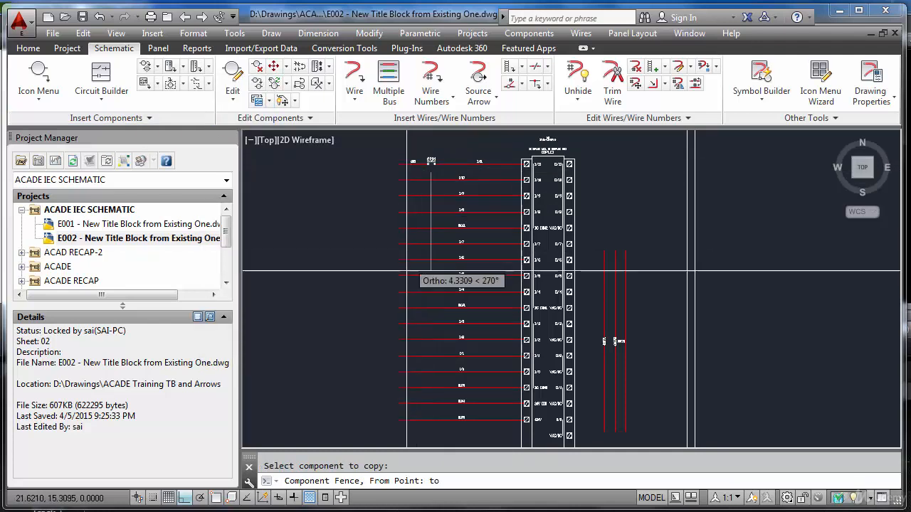
left_click(434, 431)
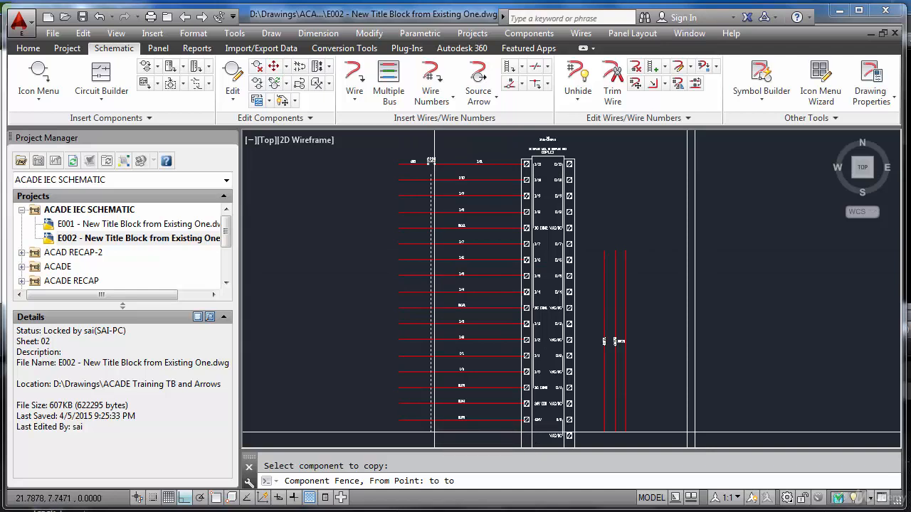
key("Return")
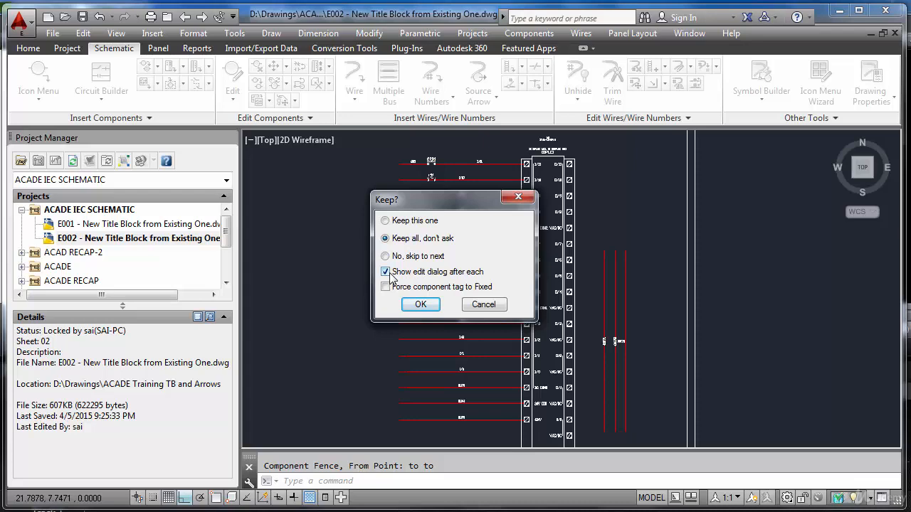
left_click(420, 305)
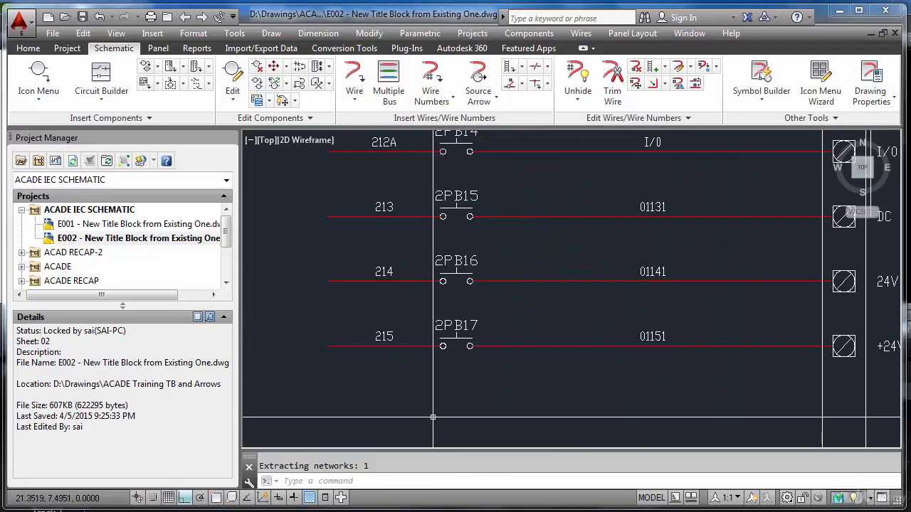
Examine the tags and wire numbers of the push buttons along the PLC input wires.
scroll(432, 417, "down", 5)
scroll(453, 191, "up", 5)
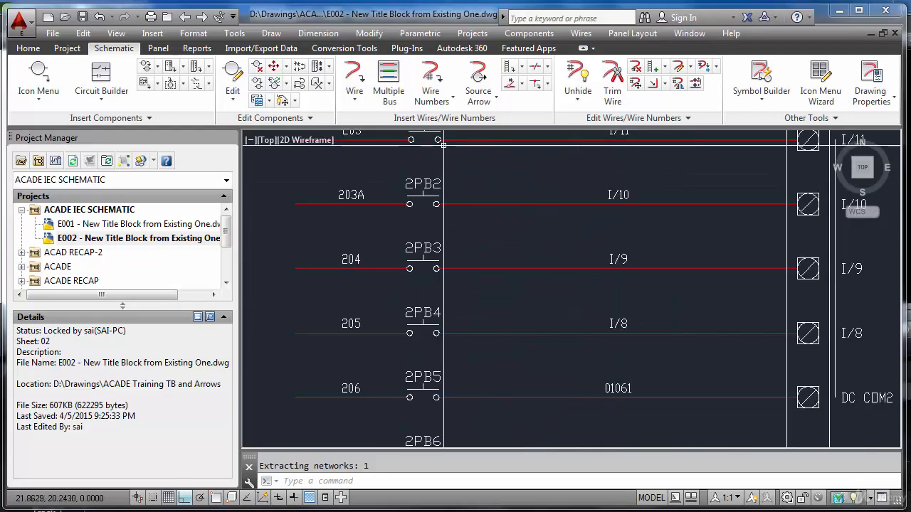
scroll(453, 178, "down", 3)
scroll(454, 164, "up", 4)
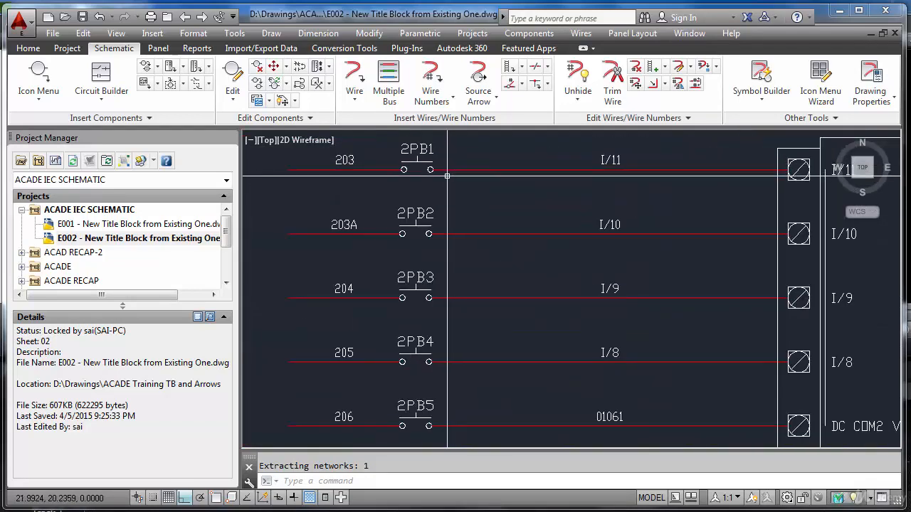
scroll(453, 167, "down", 5)
scroll(445, 182, "down", 1)
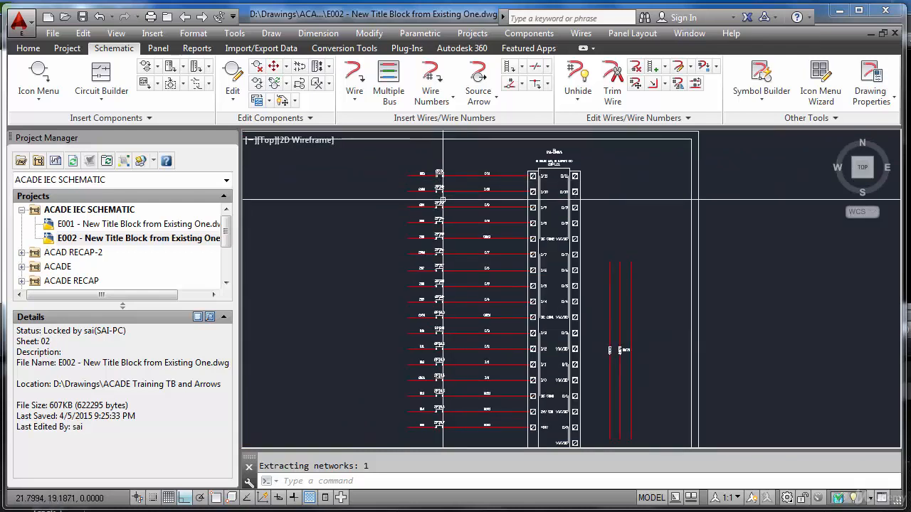
scroll(448, 174, "up", 2)
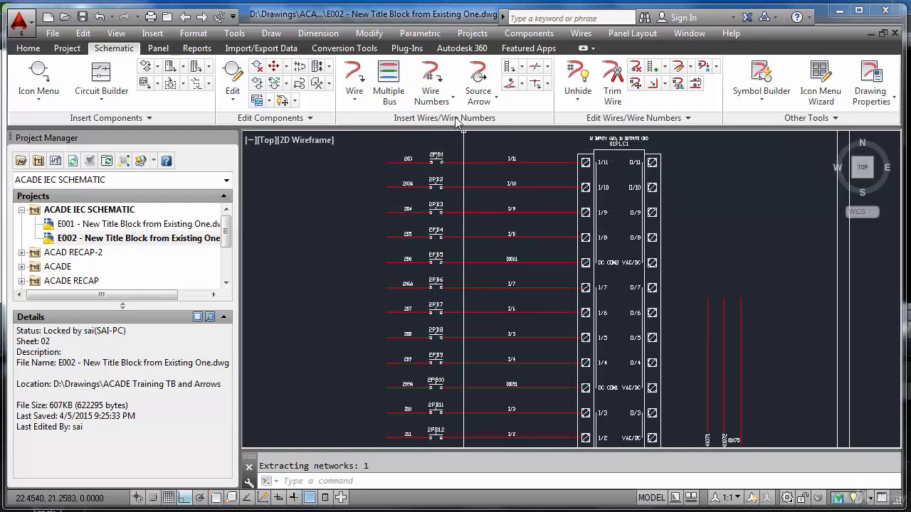
Remove push button 2PB2 from the I/10 wire with the Delete Component command and accept the search for its child contacts.
left_click(256, 66)
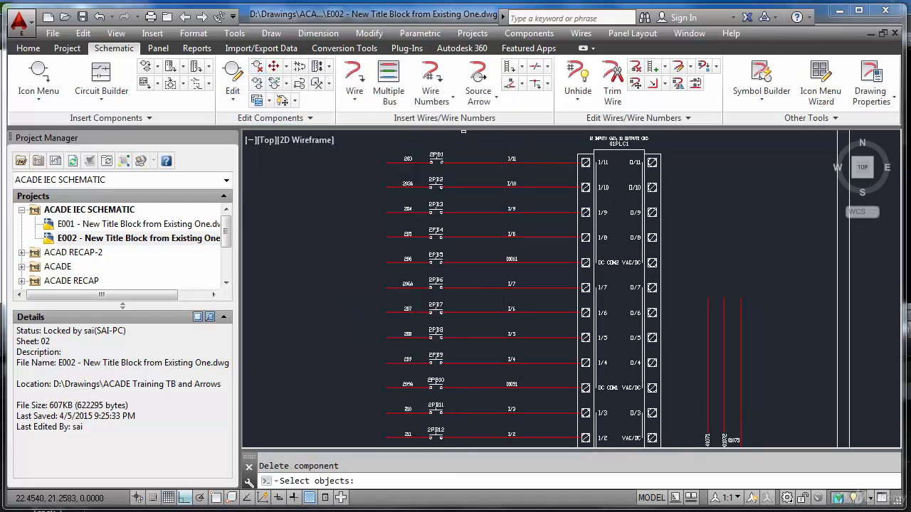
left_click(439, 179)
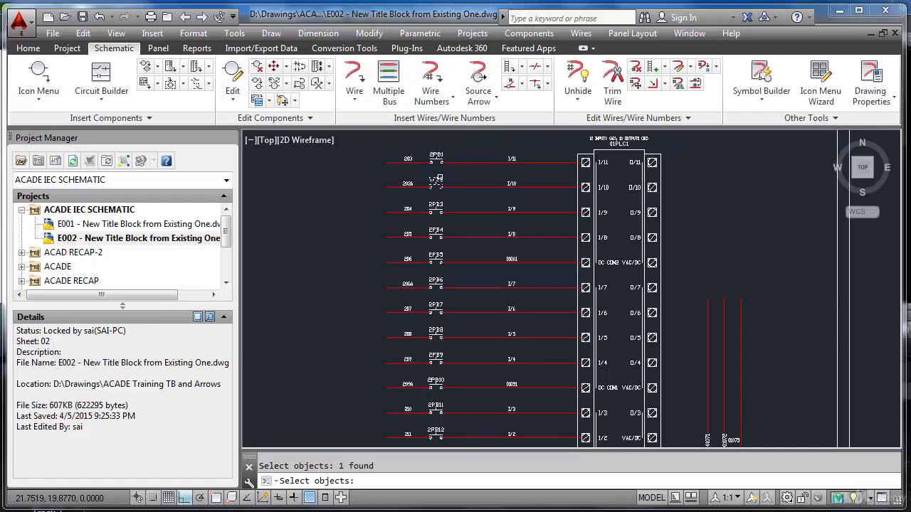
key("Return")
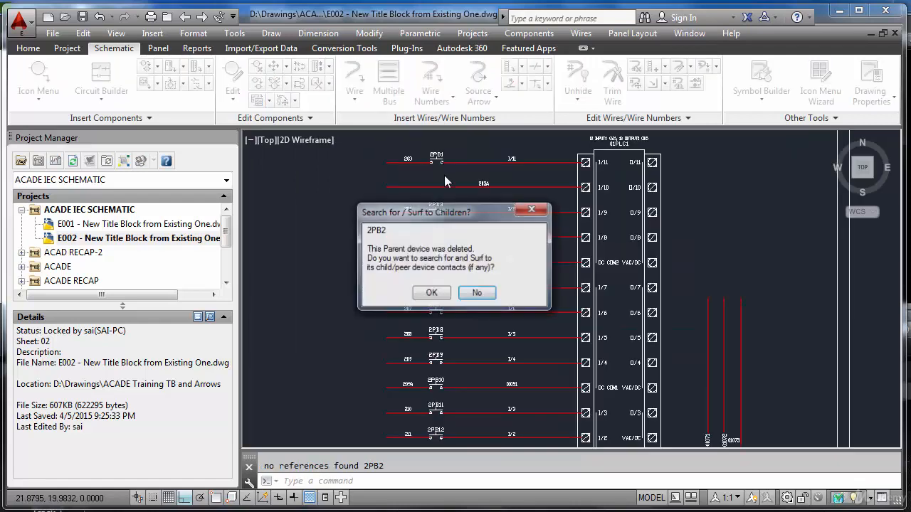
left_click(432, 293)
left_click(410, 273)
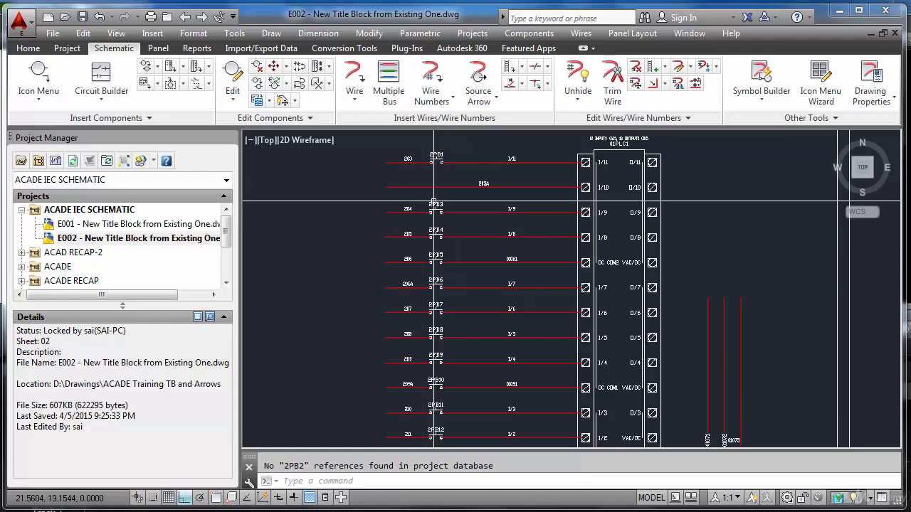
Erase push button 2PB3 from the I/9 wire with the ordinary Erase command, then undo the erasure.
scroll(434, 201, "up", 3)
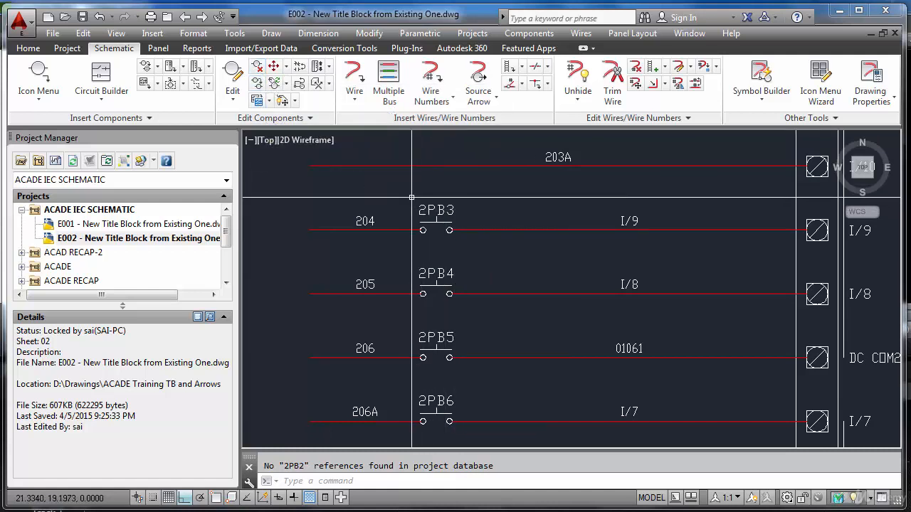
key("Return")
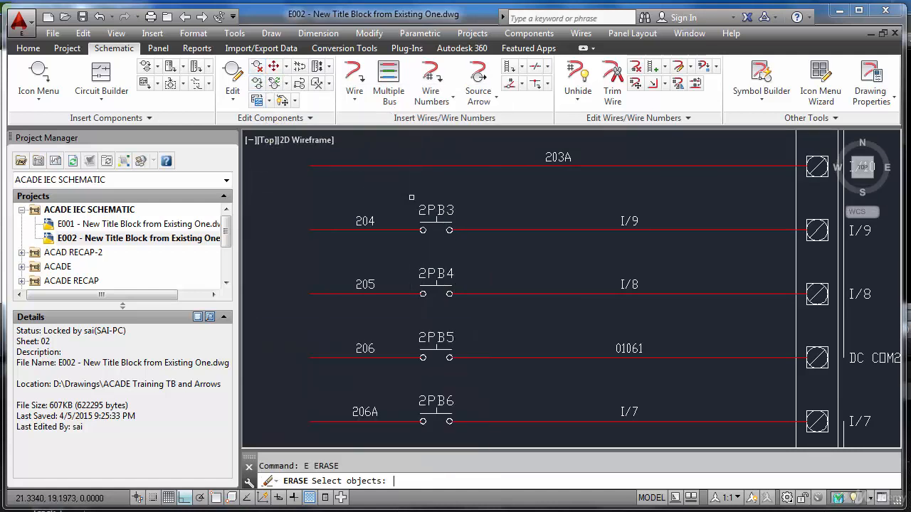
left_click(411, 197)
left_click(470, 243)
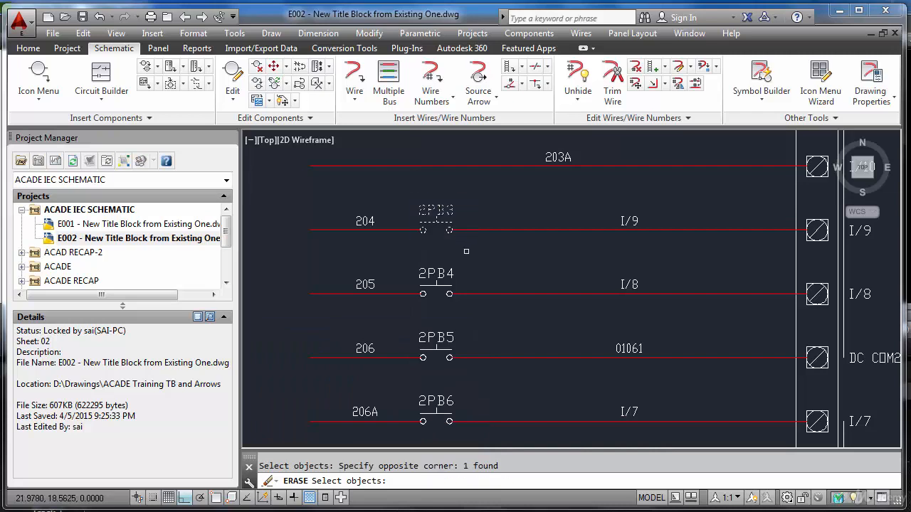
key("Return")
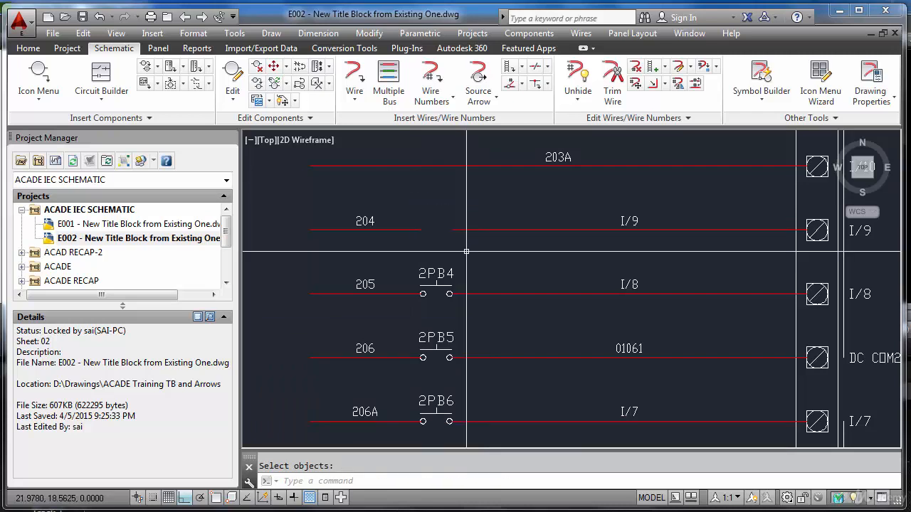
key("ctrl+z")
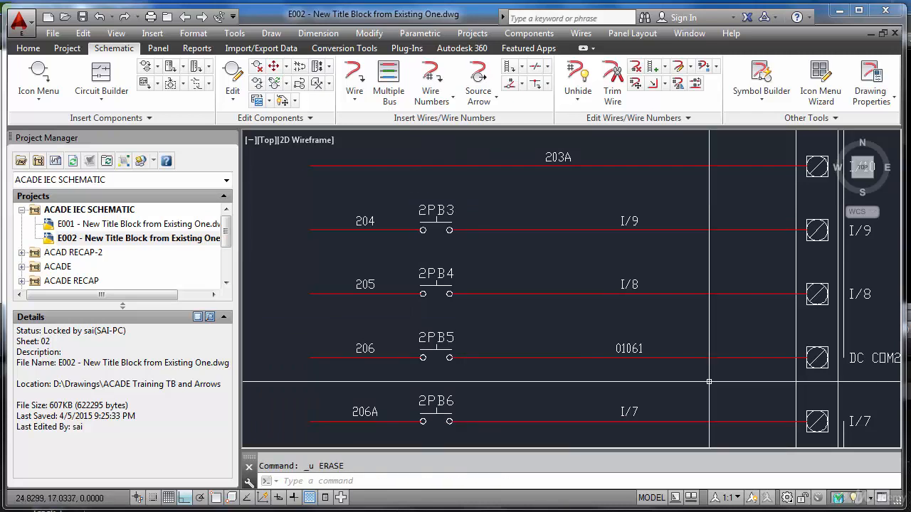
Remove push button 2PB3 from the I/9 wire with Delete Component and accept the search for its child contacts.
left_click(261, 83)
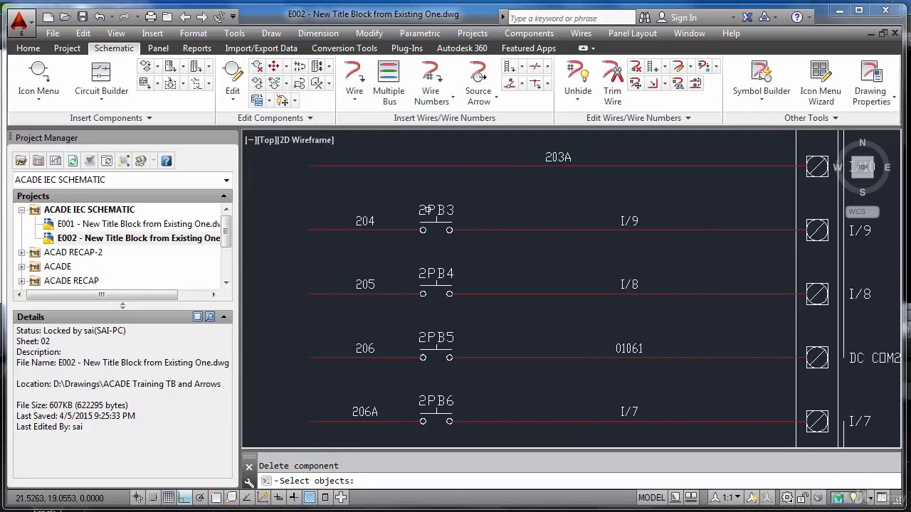
left_click(427, 209)
key("Return")
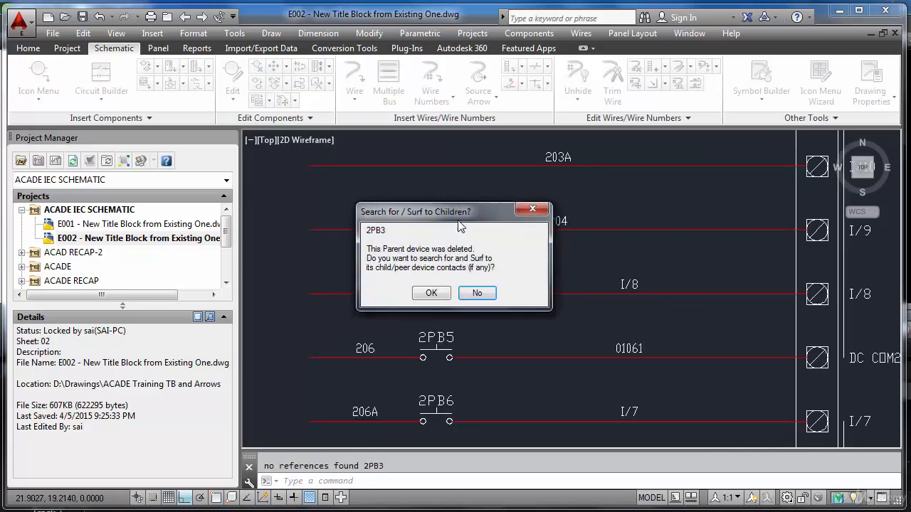
left_click(443, 298)
left_click(403, 270)
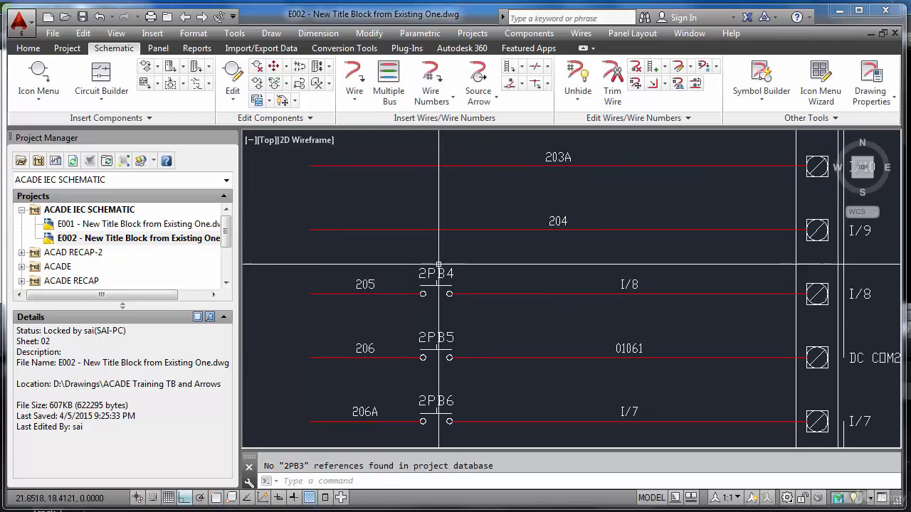
Examine the emptied I/10 and I/9 wires and the tags of the remaining push buttons along the PLC inputs.
scroll(435, 257, "down", 5)
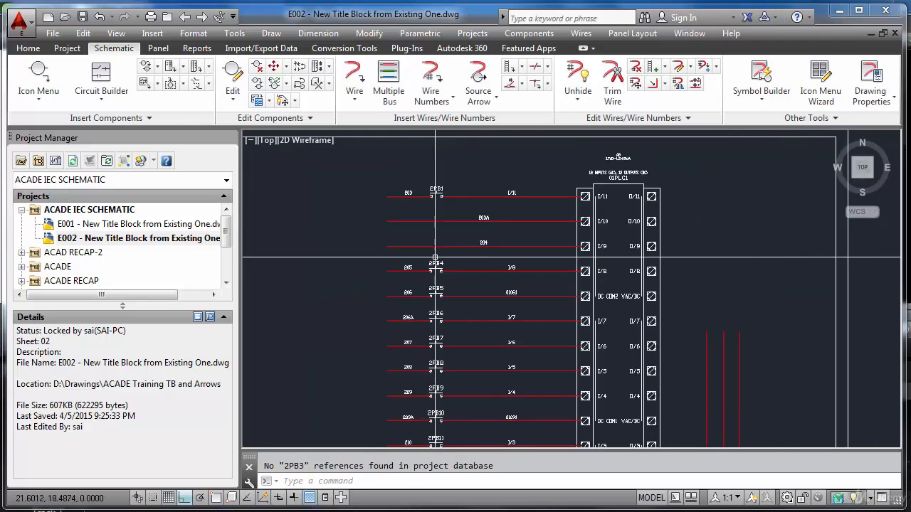
scroll(438, 194, "up", 5)
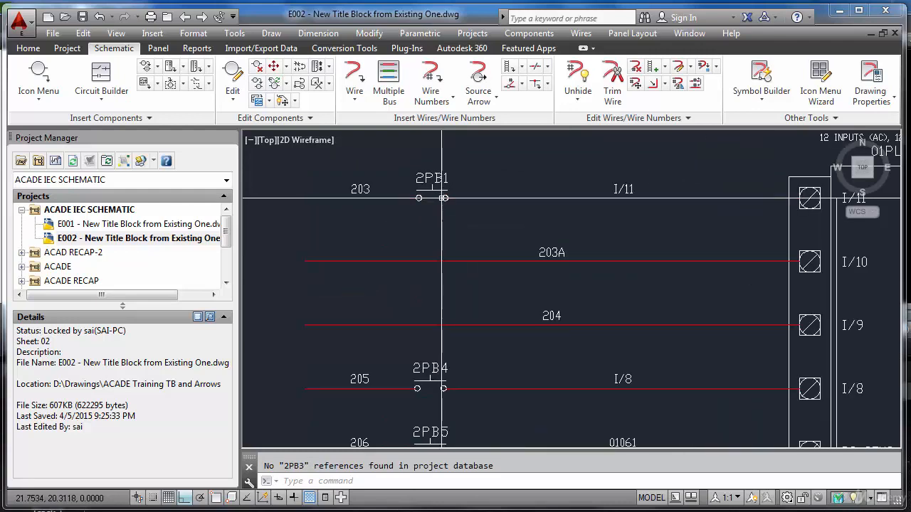
scroll(441, 235, "down", 4)
scroll(451, 279, "up", 2)
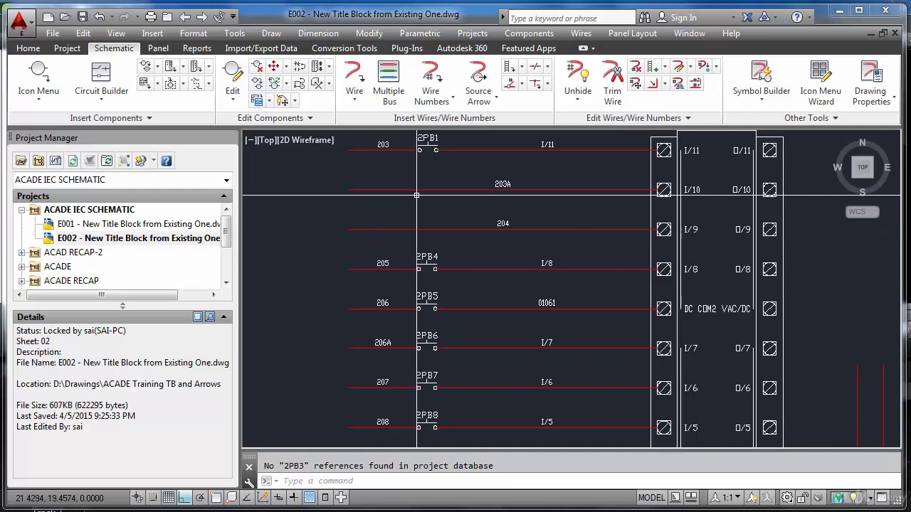
scroll(416, 192, "down", 2)
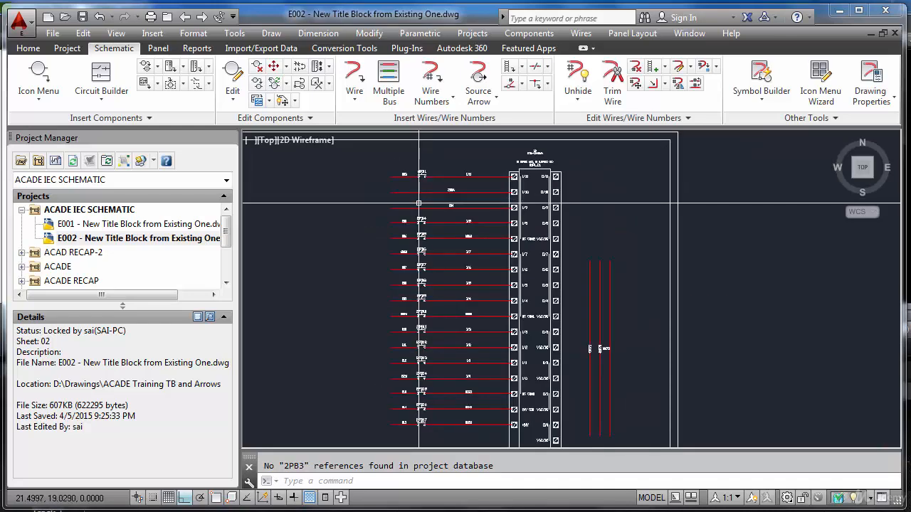
scroll(421, 226, "up", 5)
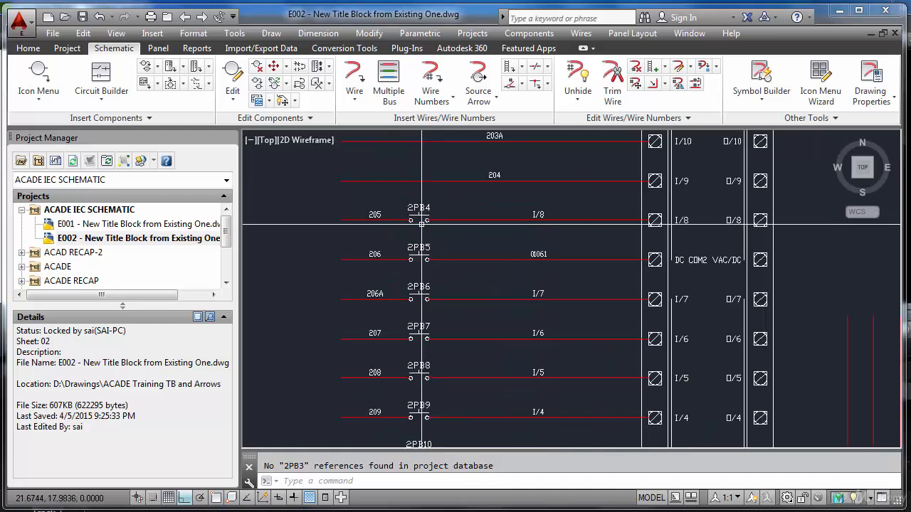
scroll(422, 173, "down", 5)
scroll(421, 173, "up", 4)
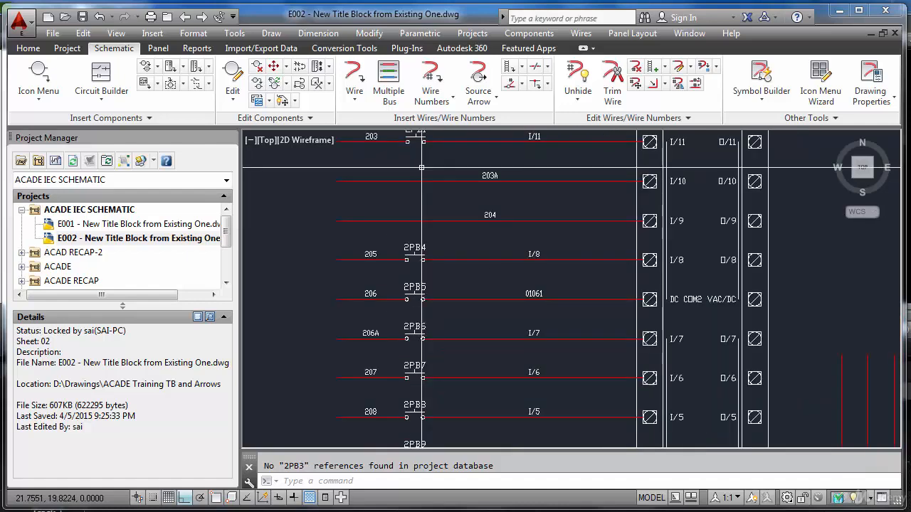
left_click(272, 86)
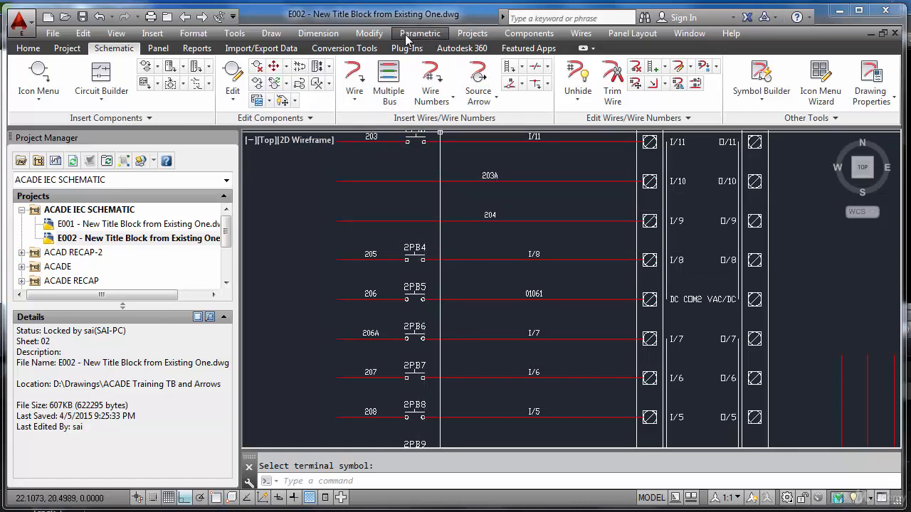
left_click(528, 33)
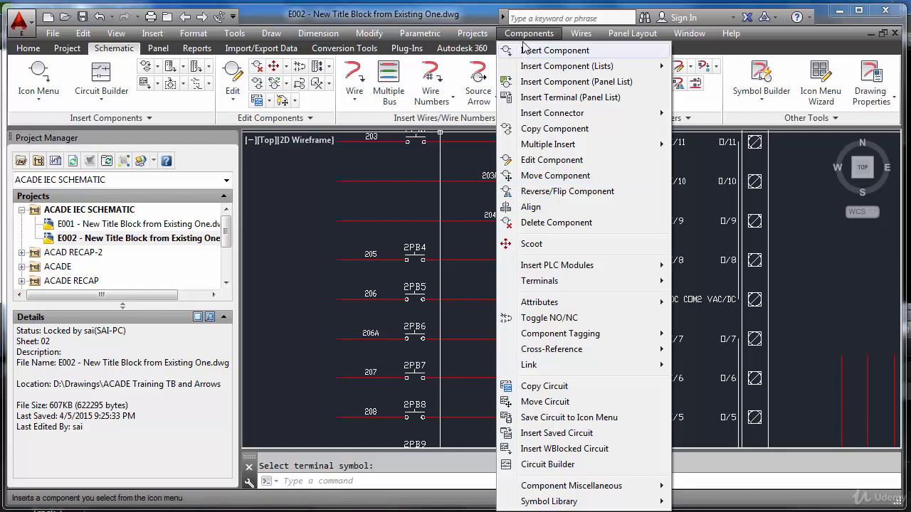
left_click(355, 165)
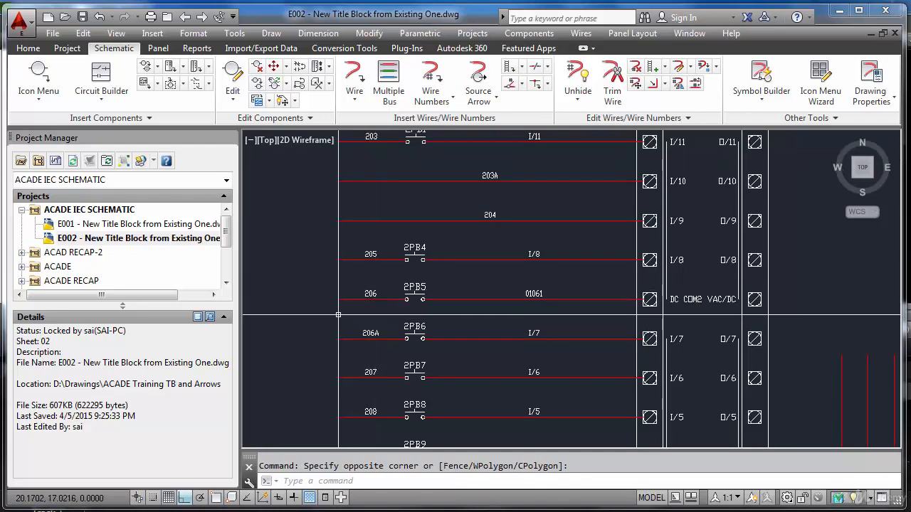
Move push button 2PB4 from the I/8 wire straight up onto the I/10 wire with the Move Component command (AEMOVE).
left_click(388, 480)
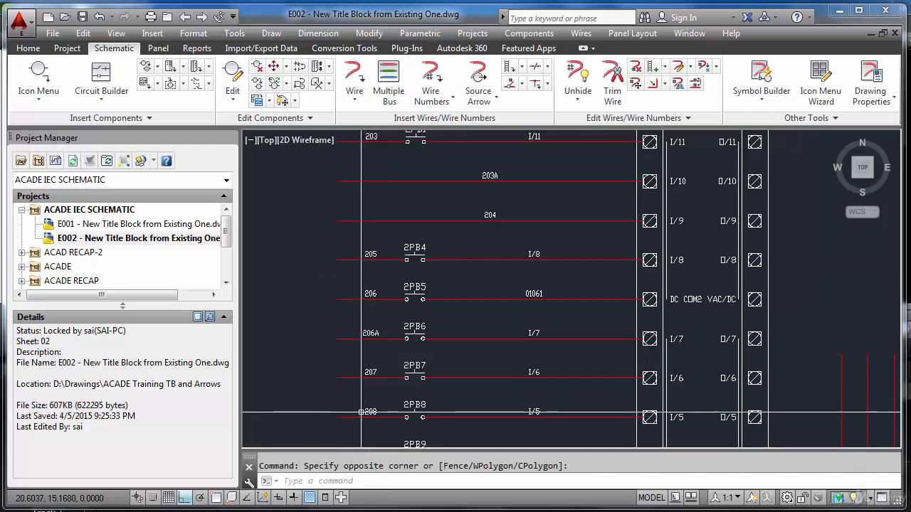
type("AE")
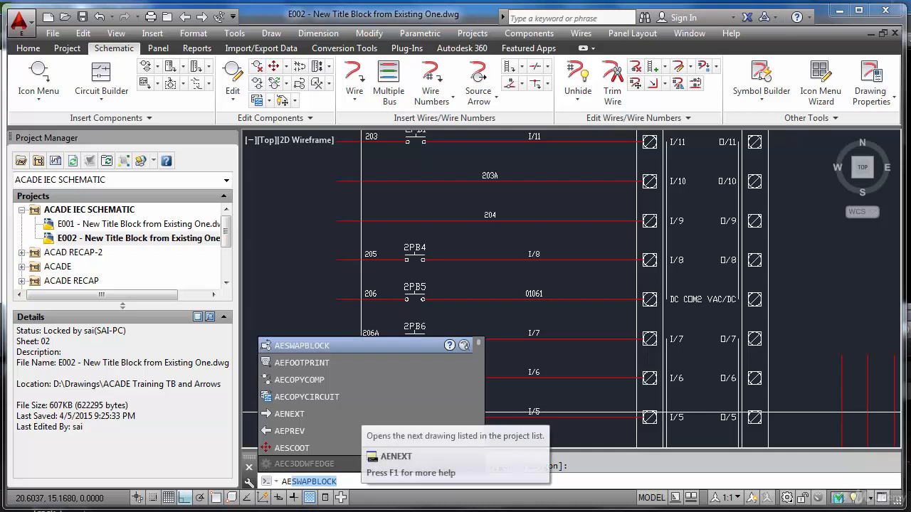
type("MOV")
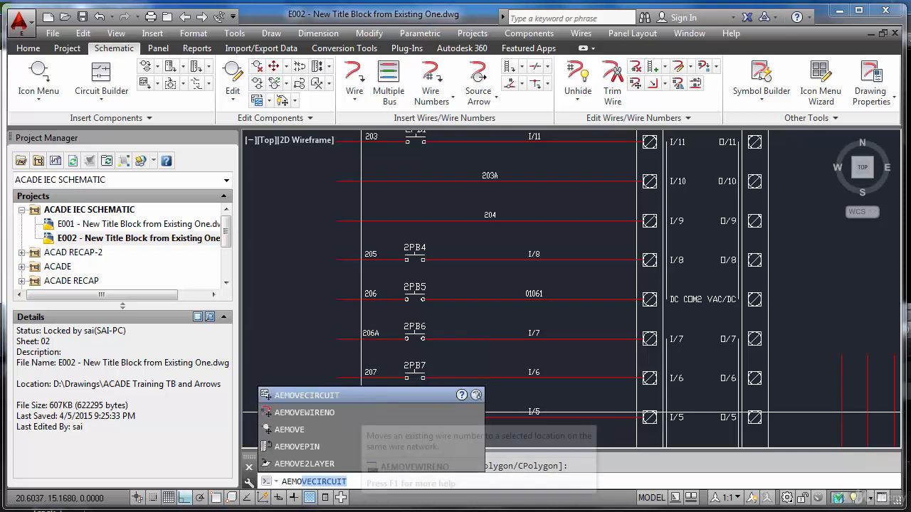
type("EC")
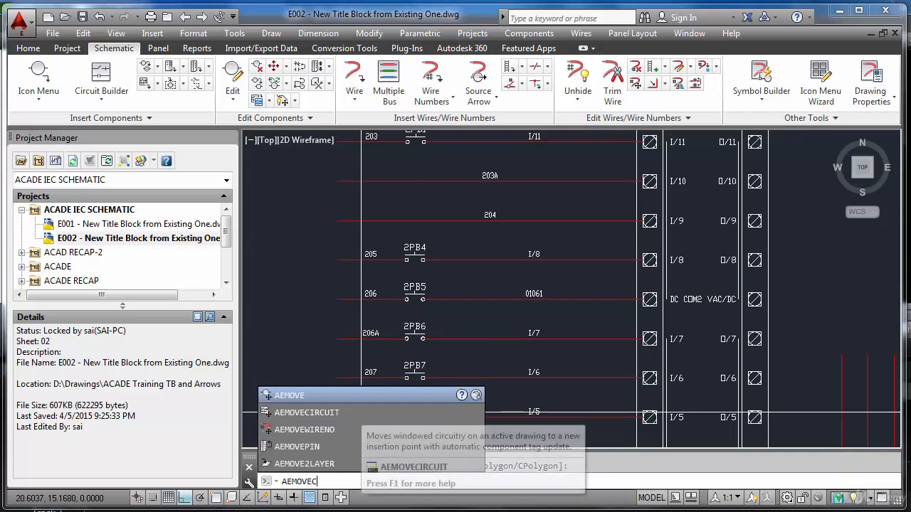
type("O")
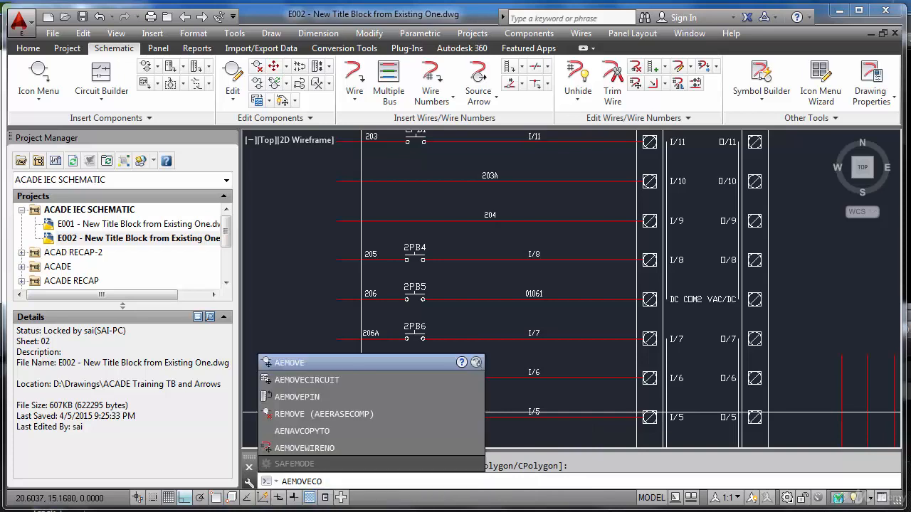
key("BackSpace")
key("BackSpace")
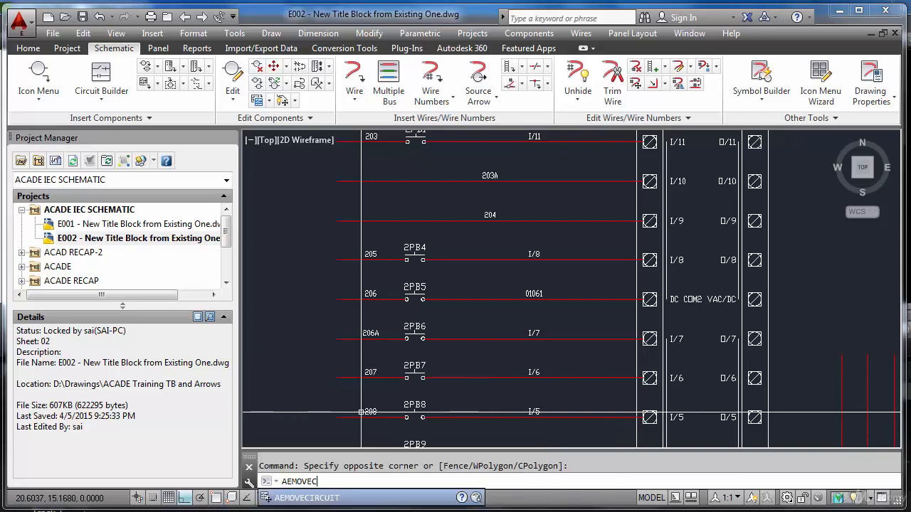
key("Return")
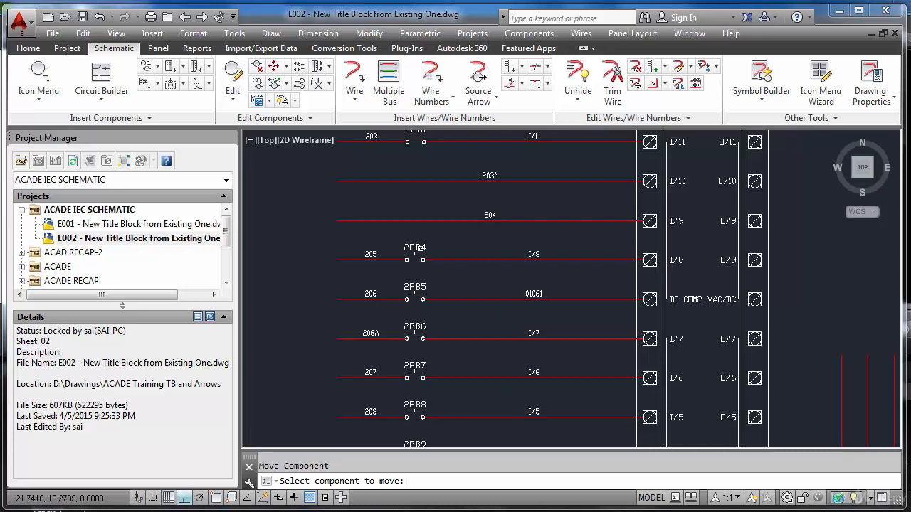
left_click(414, 257)
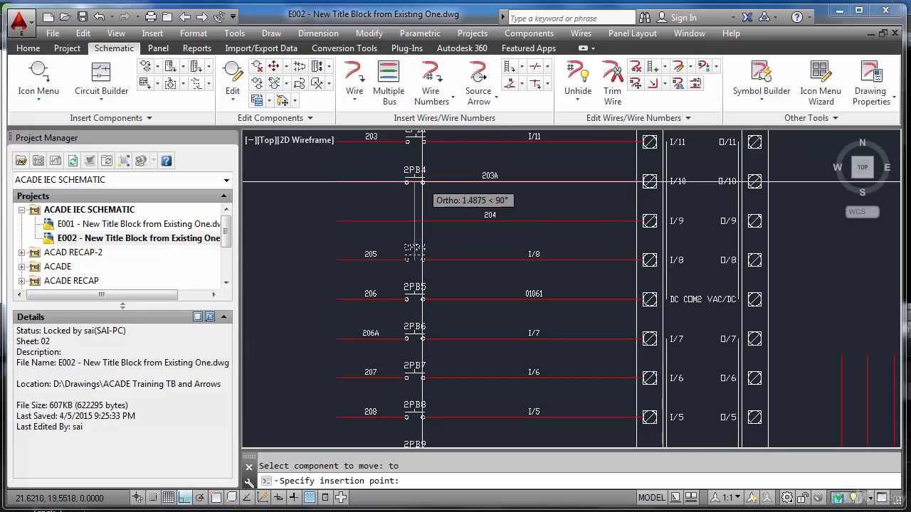
scroll(423, 182, "up", 4)
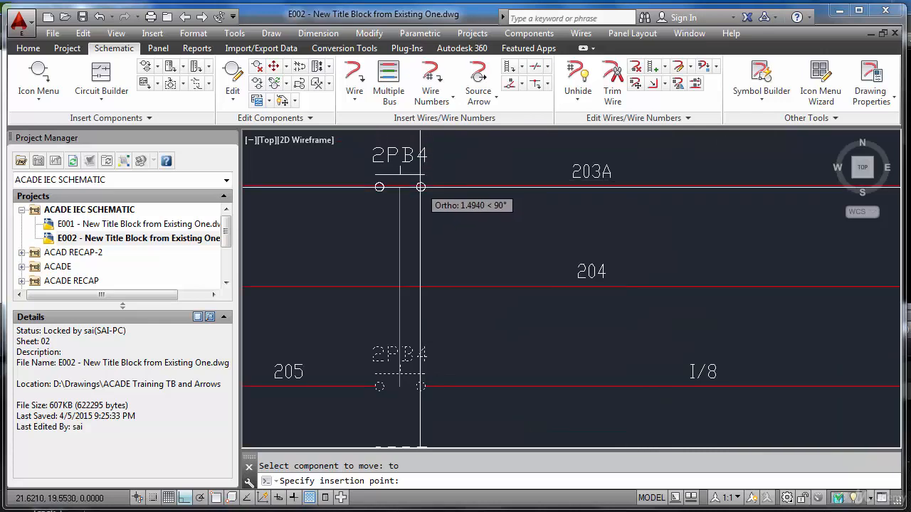
left_click(420, 188)
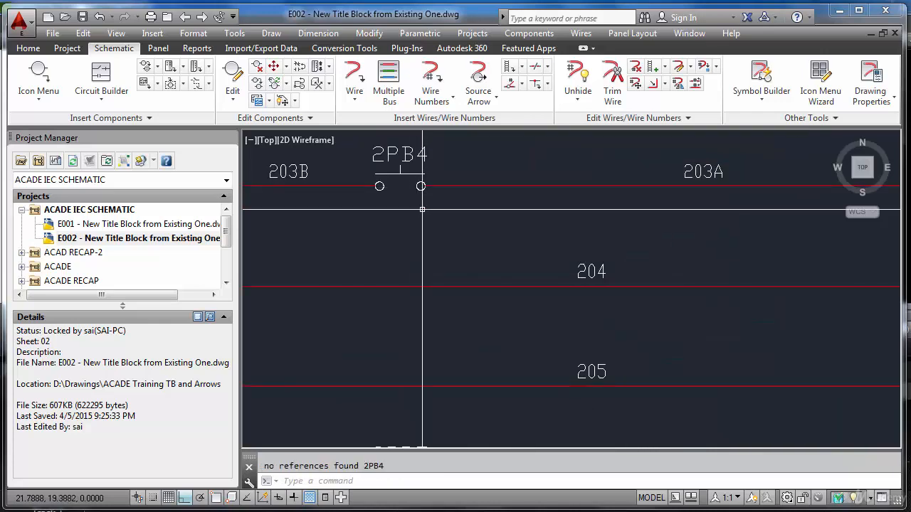
Repeat Move Component to shift push button 2PB5 from wire 206 straight up onto the I/9 wire.
scroll(426, 298, "down", 3)
key("Return")
left_click(414, 314)
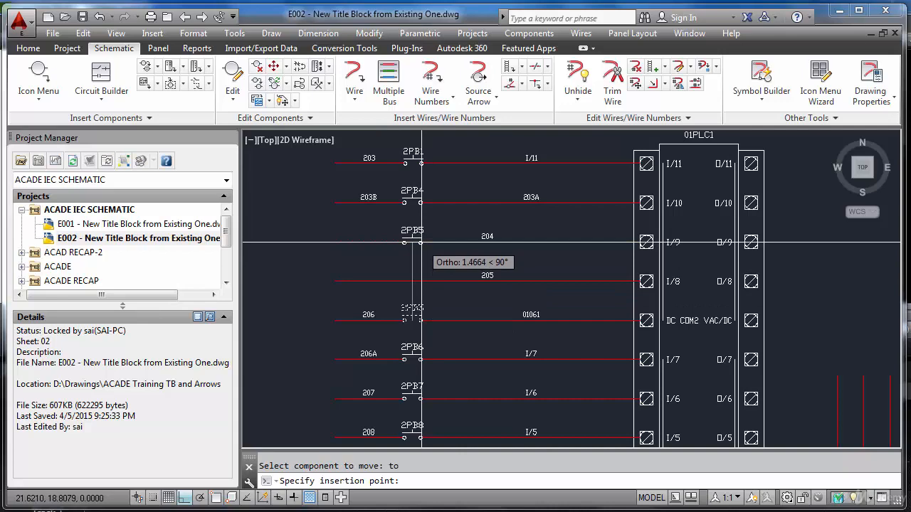
left_click(422, 242)
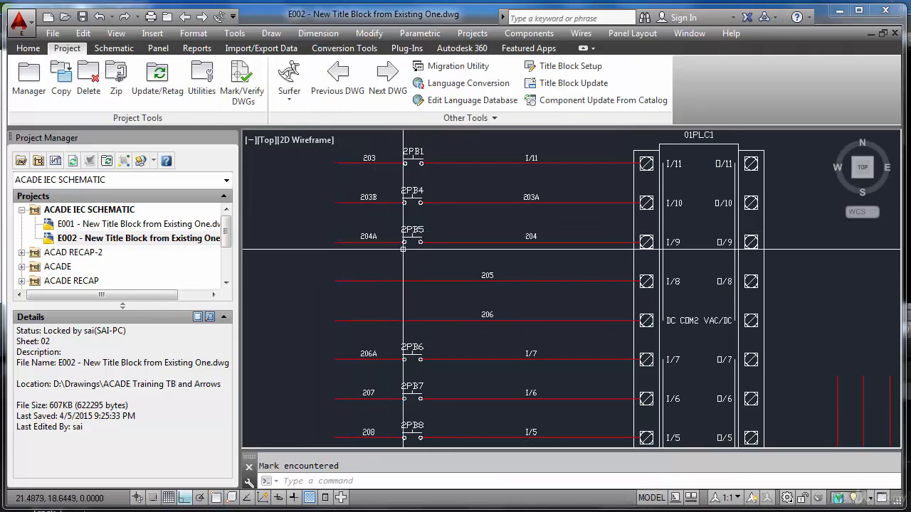
Start a project-wide update with only the Component Retag option enabled.
scroll(416, 210, "up", 2)
scroll(419, 213, "down", 2)
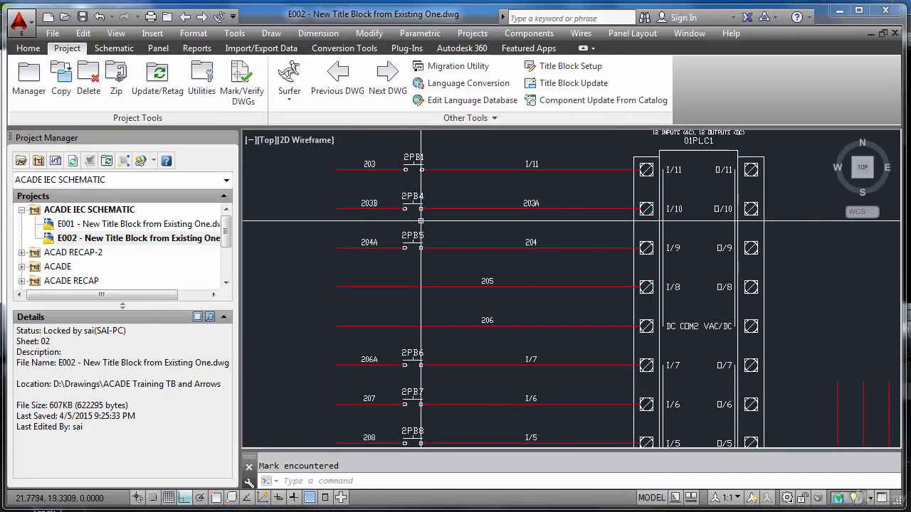
scroll(429, 180, "up", 2)
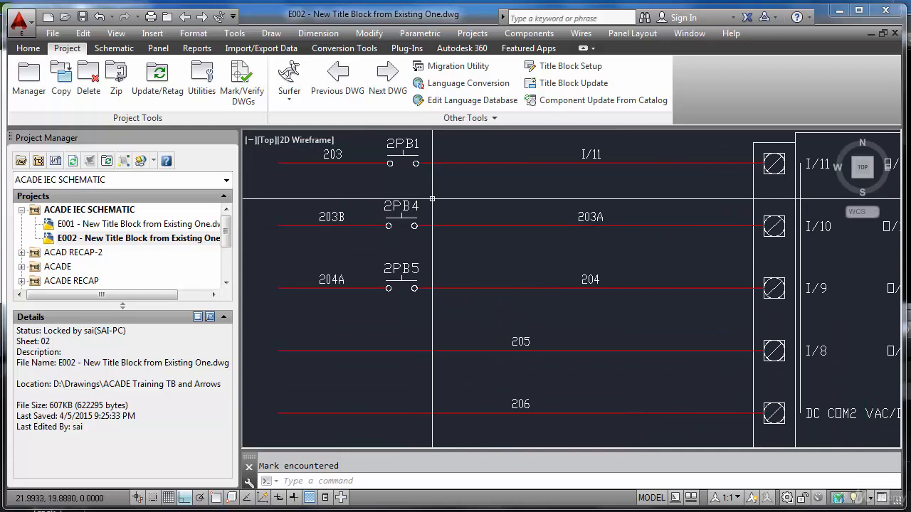
scroll(426, 198, "down", 2)
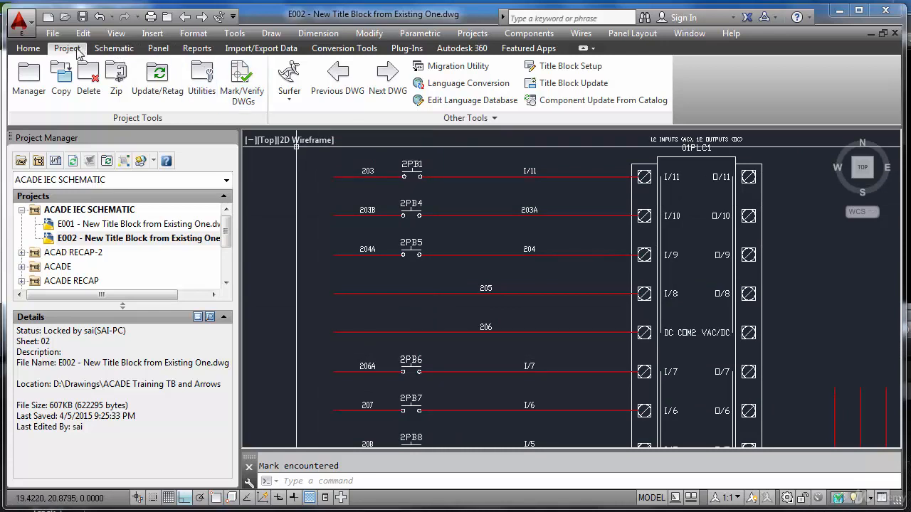
left_click(158, 85)
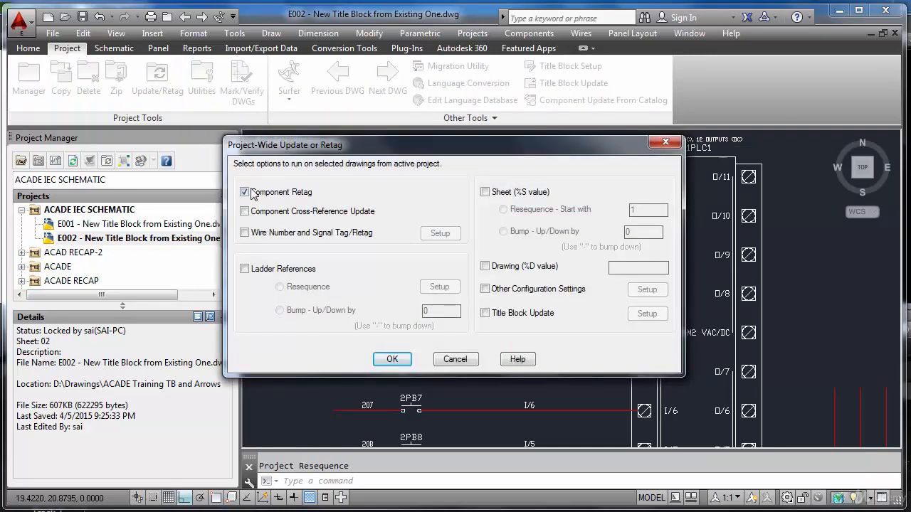
left_click(388, 359)
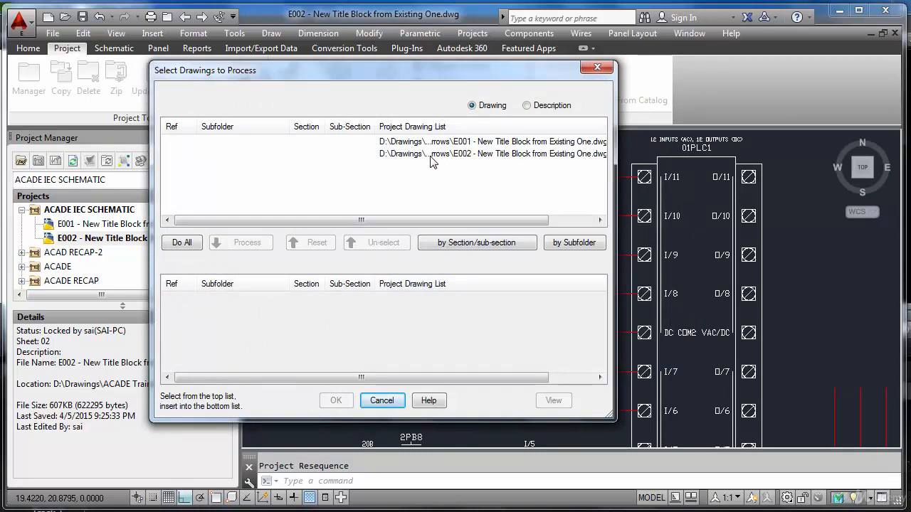
left_click(181, 243)
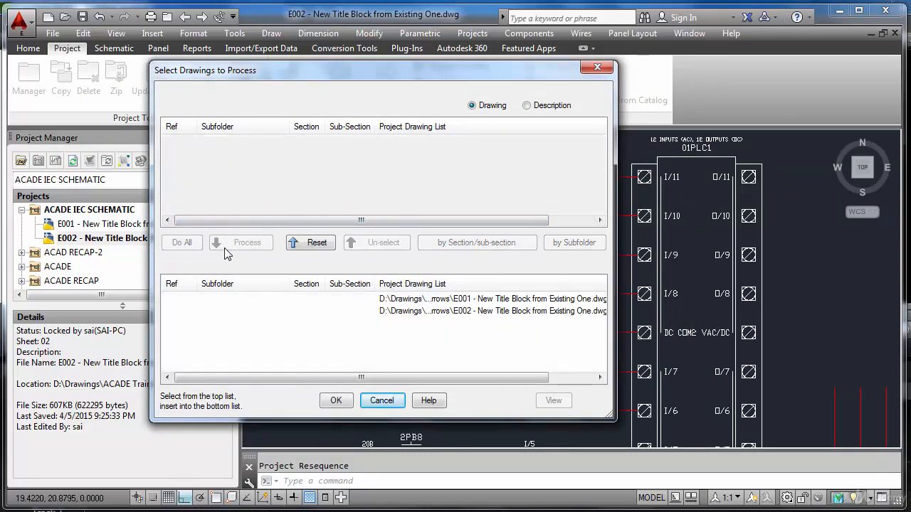
left_click(309, 243)
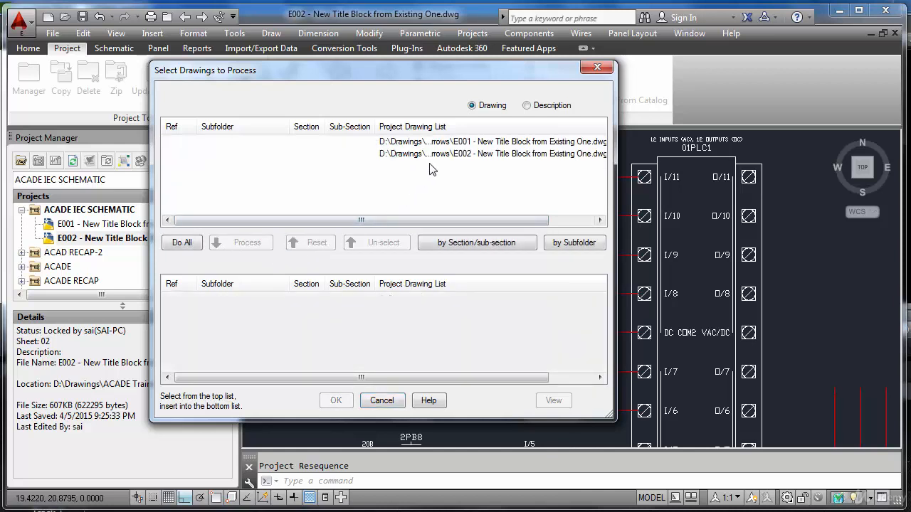
left_click(436, 156)
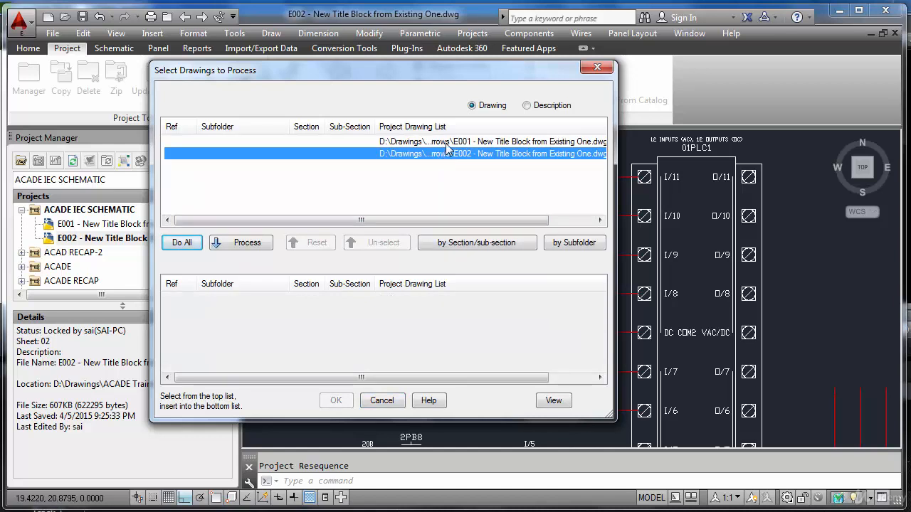
left_click(446, 142, "shift")
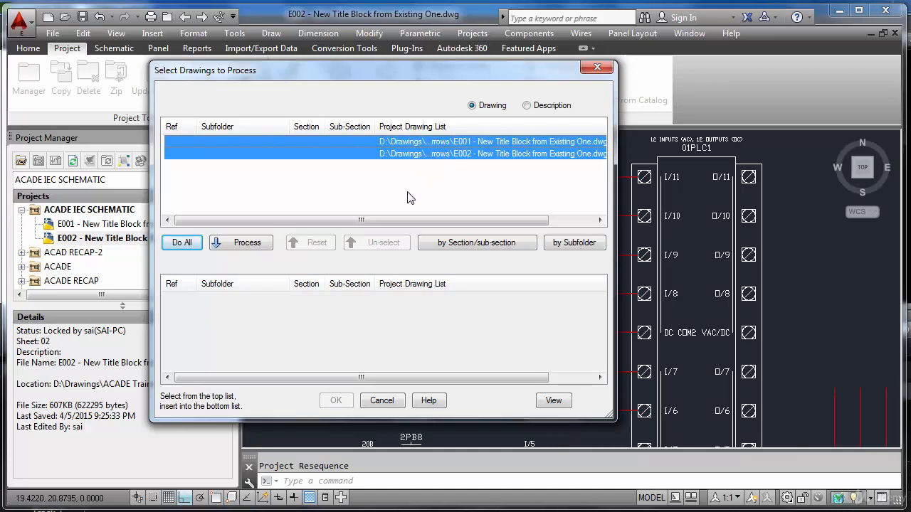
Choose only drawing E002 for processing and run the component retag on it.
left_click(432, 158)
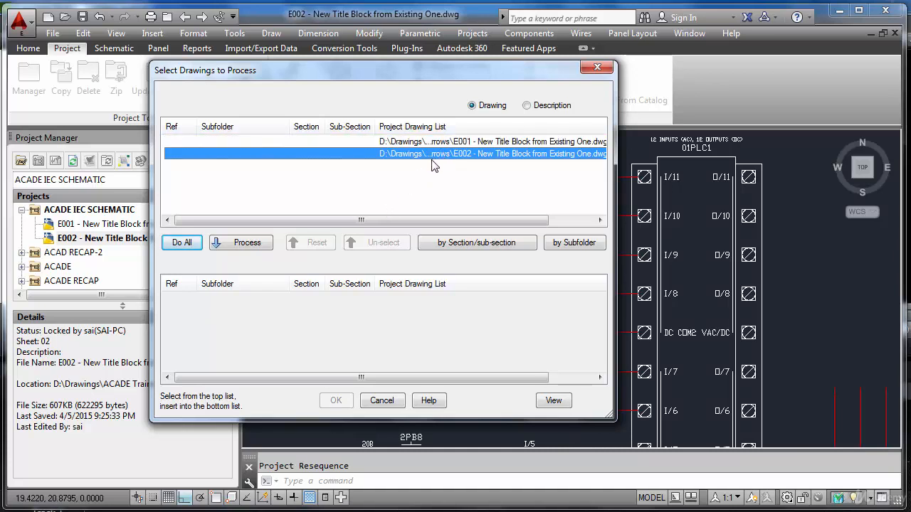
left_click(247, 243)
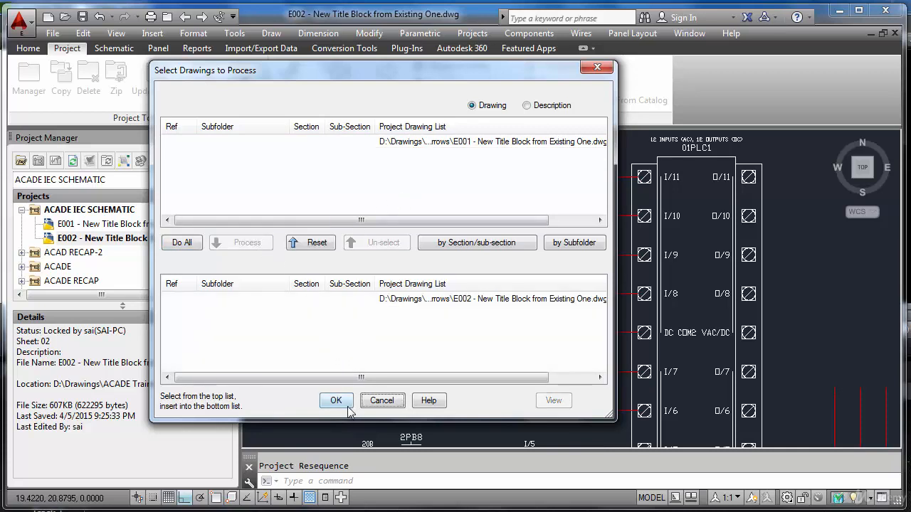
left_click_drag(455, 71, 224, 95)
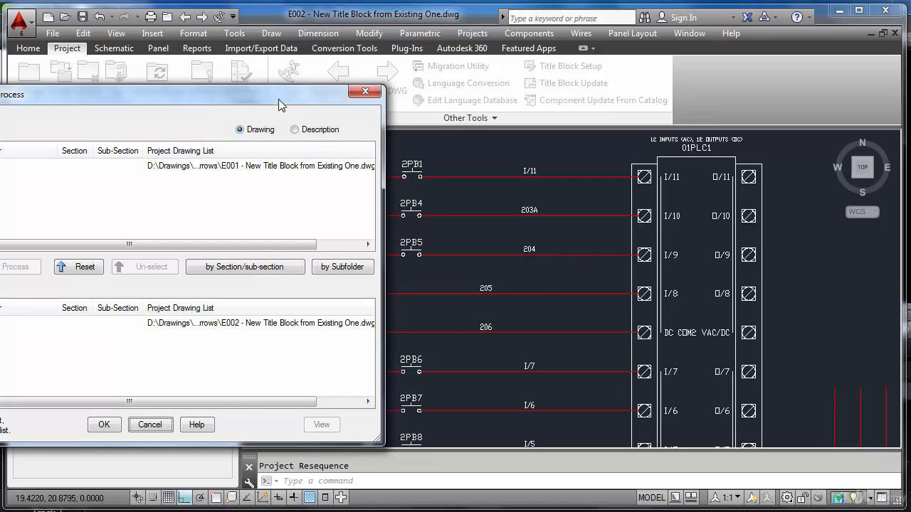
left_click_drag(279, 105, 319, 83)
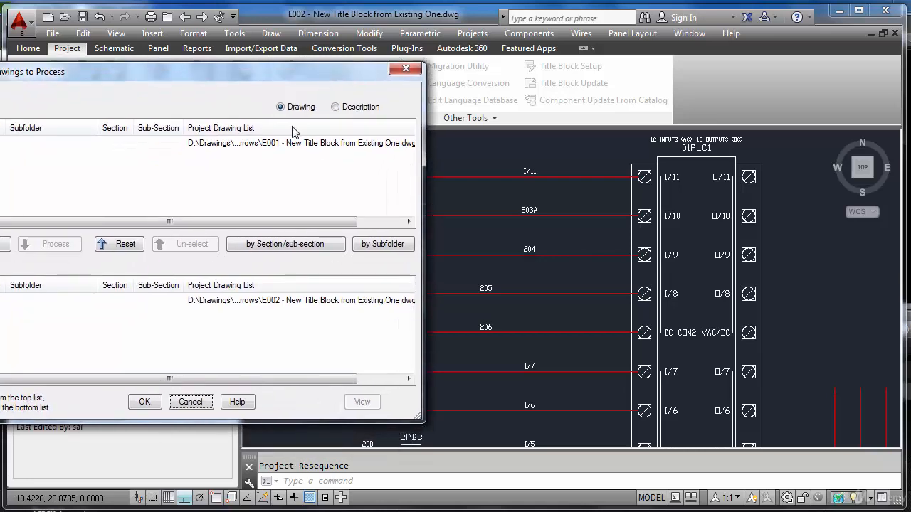
left_click(146, 403)
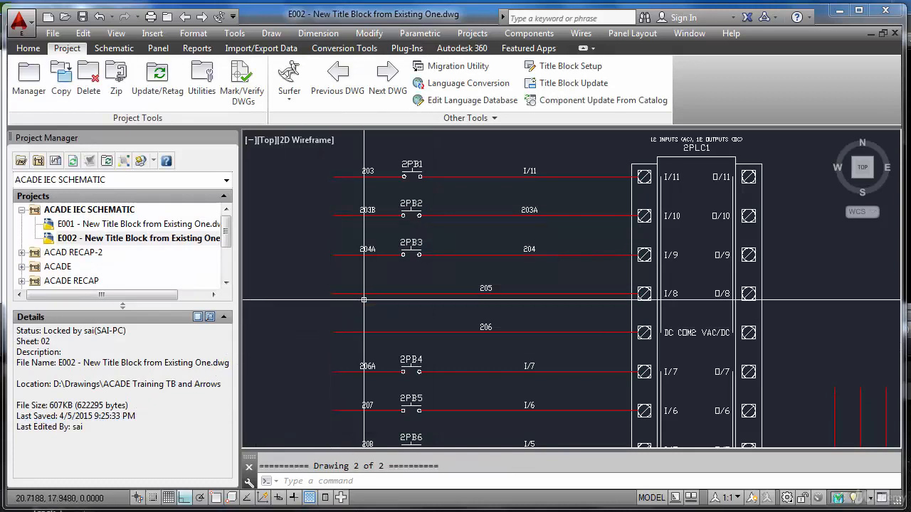
Examine the retagged push buttons on every PLC input wire, from the I/11 wire down to the +24V wire.
scroll(416, 174, "up", 4)
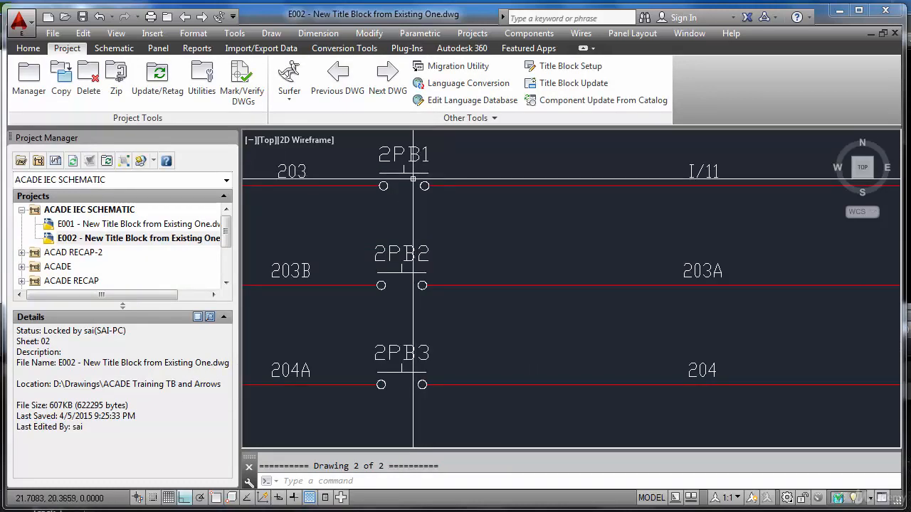
scroll(413, 178, "down", 8)
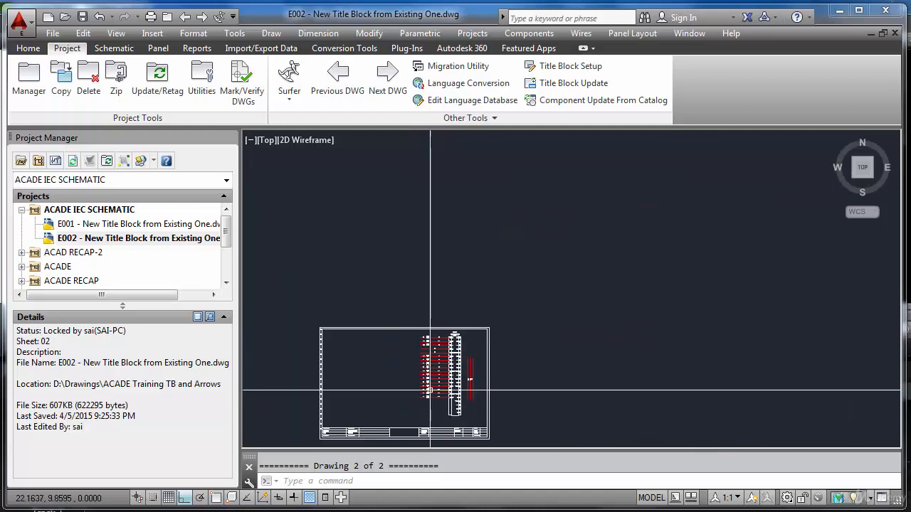
scroll(430, 390, "up", 8)
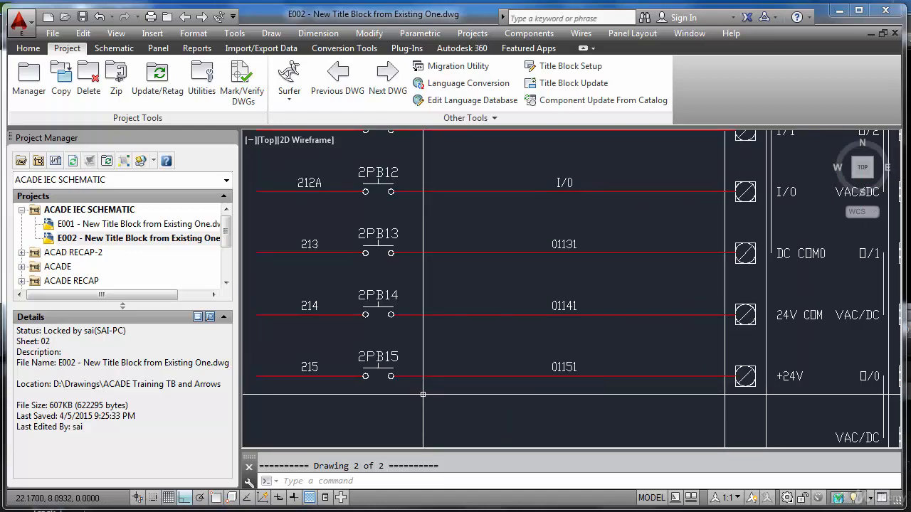
scroll(422, 393, "down", 2)
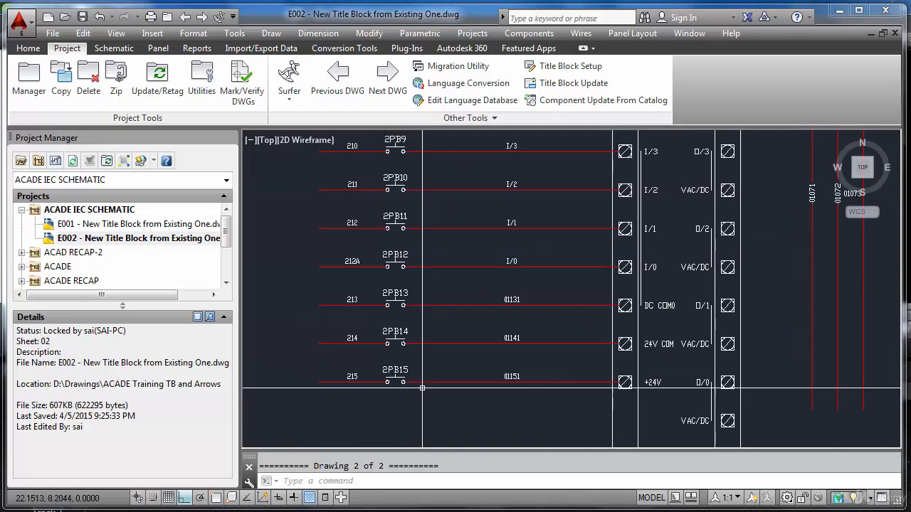
type("z")
key("Return")
type("E")
key("Return")
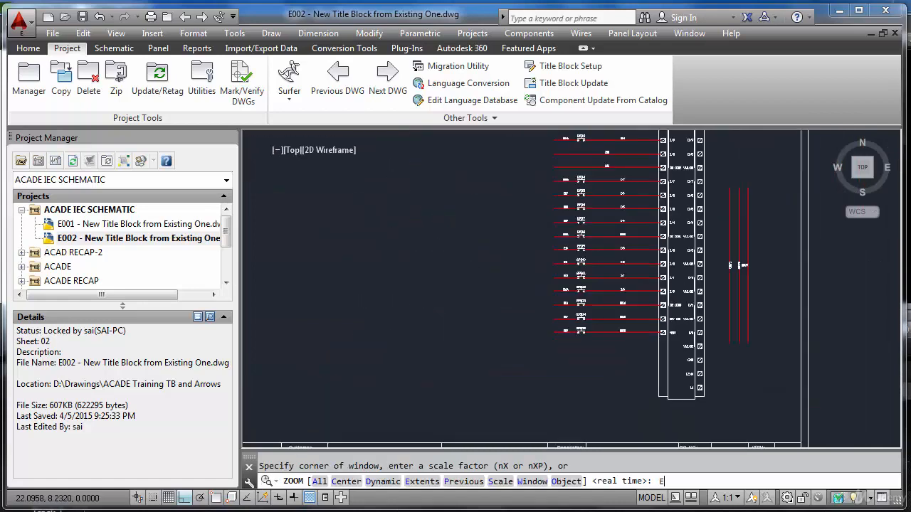
key("Return")
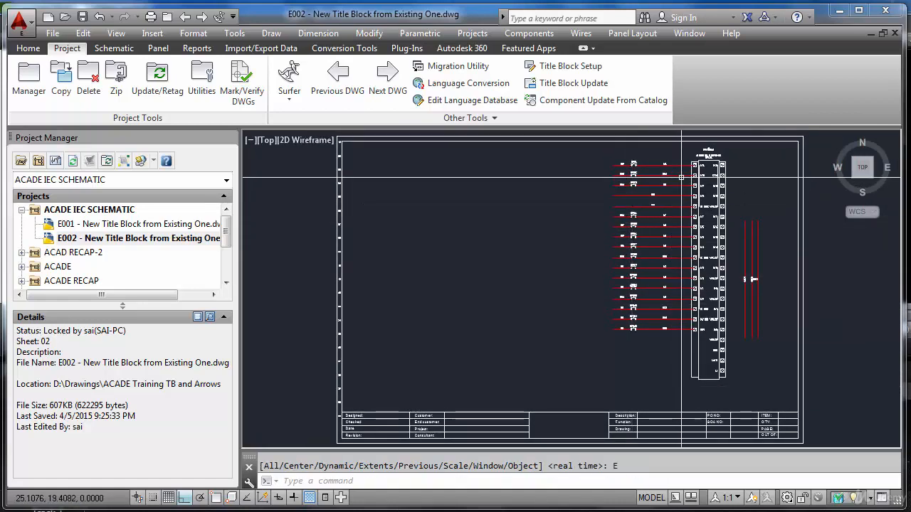
scroll(682, 177, "up", 4)
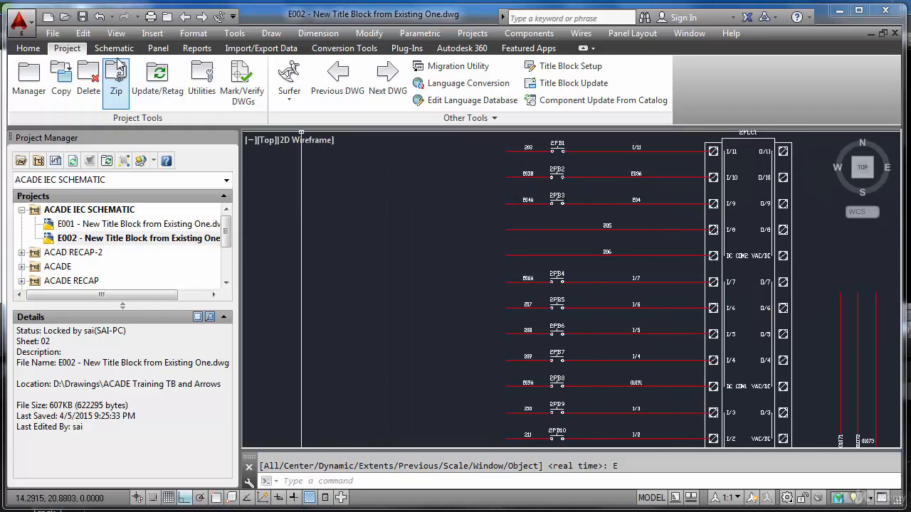
Remove all push buttons from the PLC input wires with Delete Component and accept the search for their child contacts.
left_click(113, 48)
left_click(257, 66)
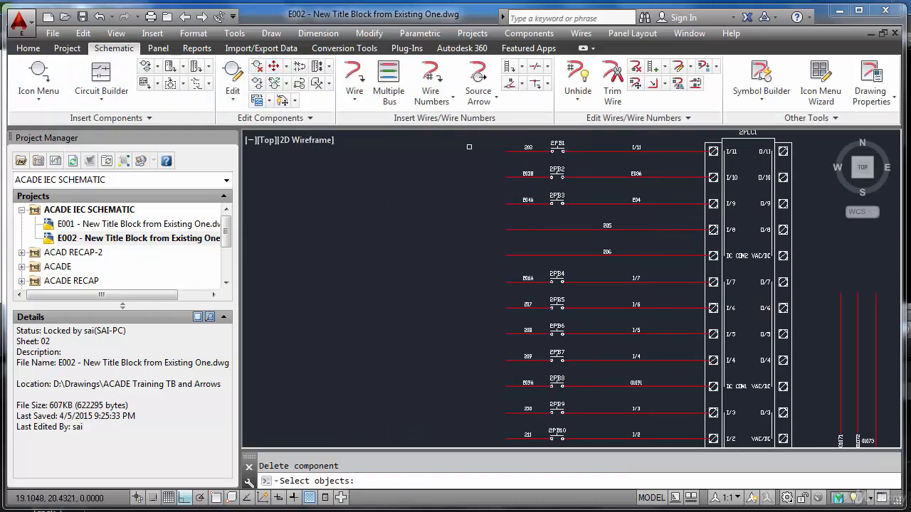
scroll(506, 155, "down", 2)
left_click(521, 138)
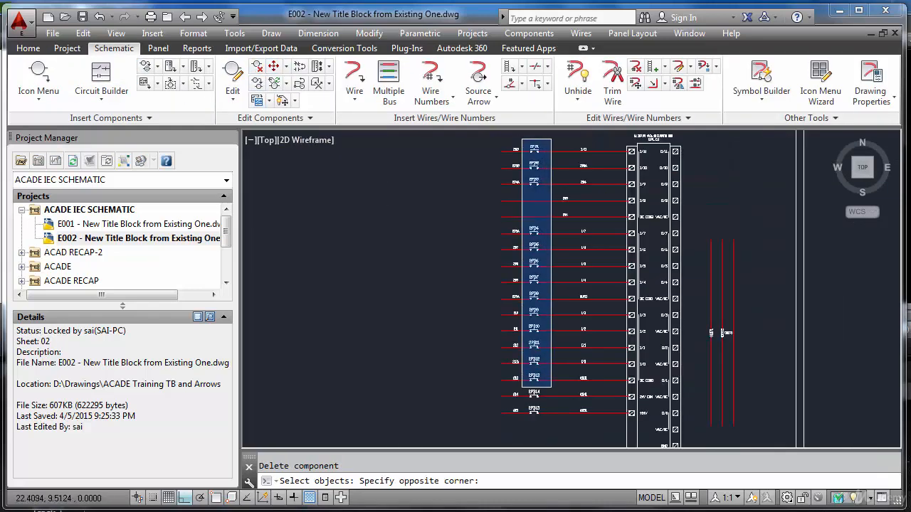
left_click(553, 426)
key("Return")
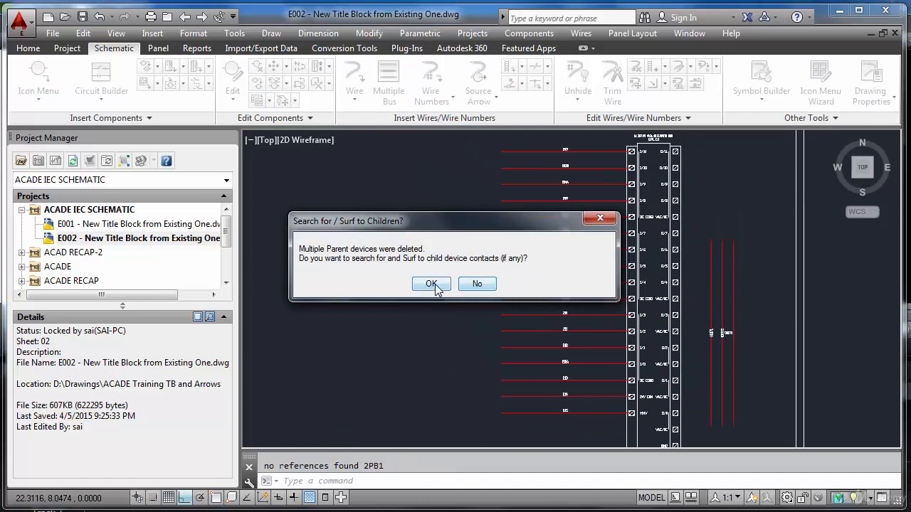
left_click(436, 284)
left_click(415, 271)
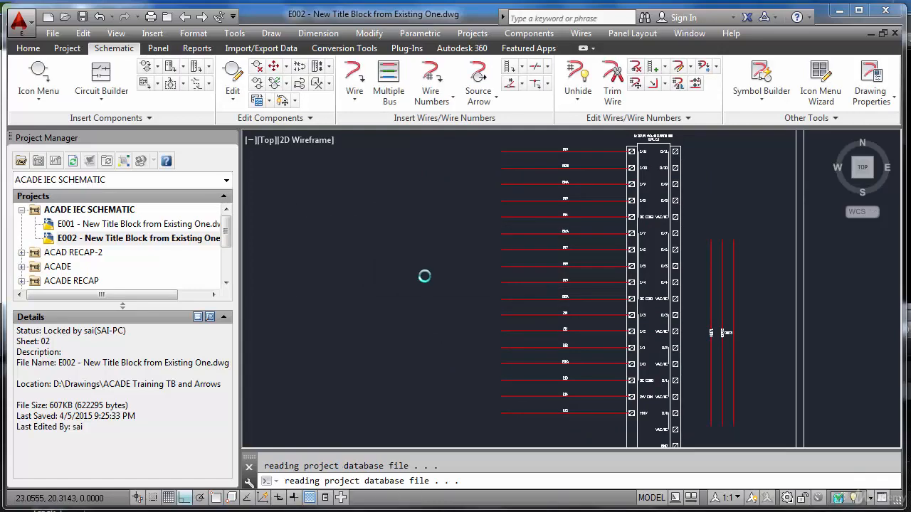
Choose the Diamond with Terminal Number symbol from the Terminals/Connectors category for insertion.
left_click(39, 78)
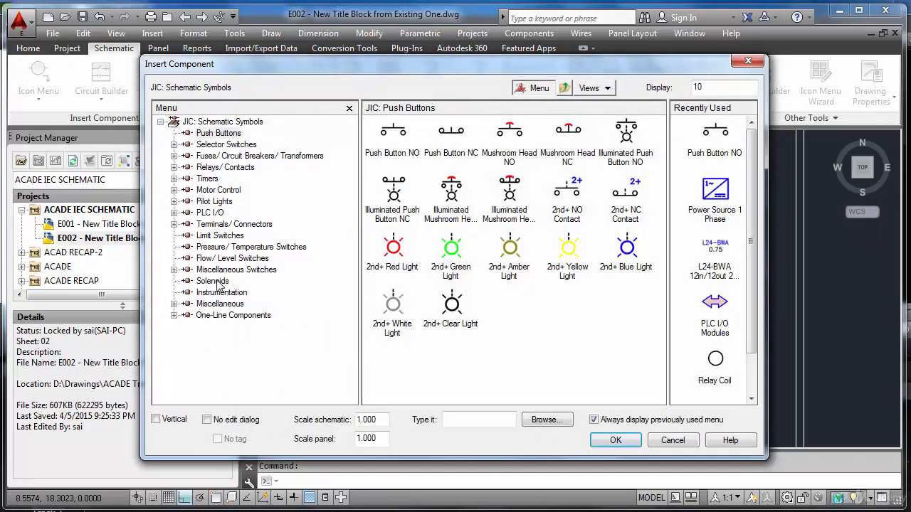
left_click(174, 224)
left_click(241, 225)
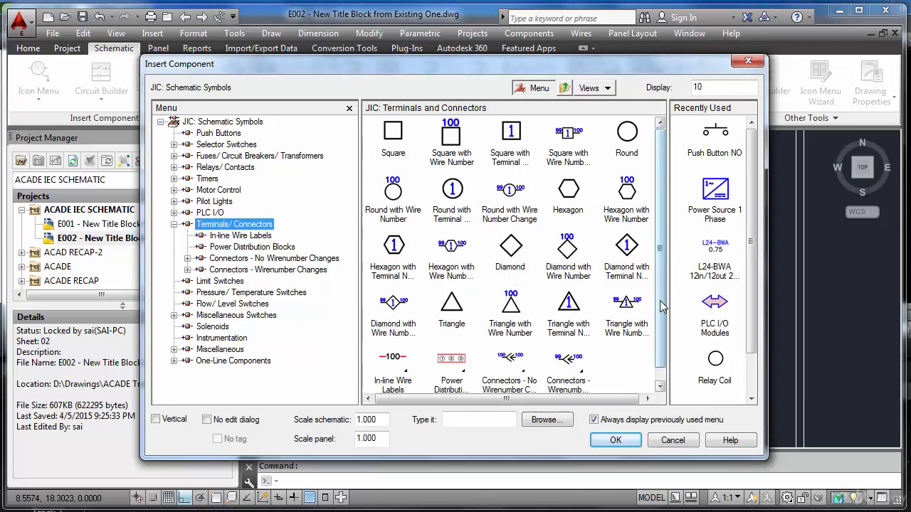
left_click_drag(659, 290, 661, 307)
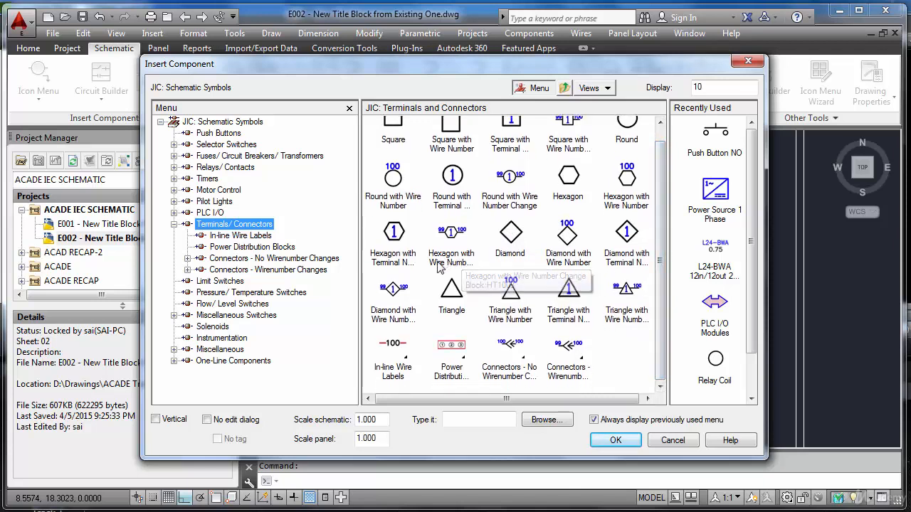
left_click(626, 249)
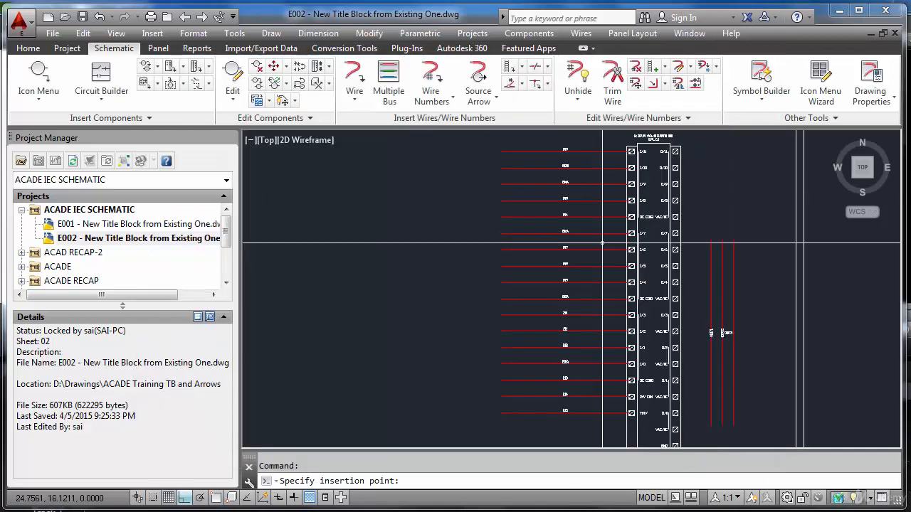
Insert the diamond terminal on wire 203 near its outer end, with tag strip 2T1 and number 1.
scroll(518, 171, "up", 3)
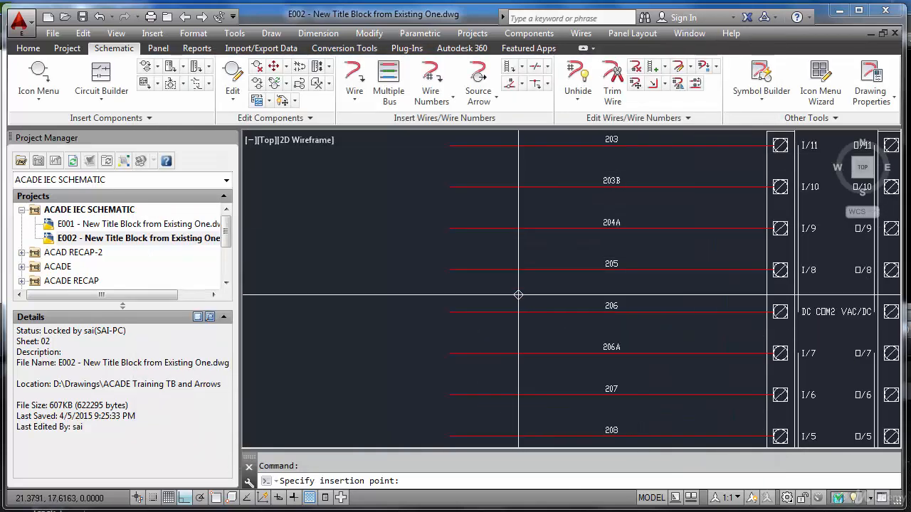
scroll(517, 175, "down", 2)
scroll(514, 178, "up", 2)
left_click(513, 179)
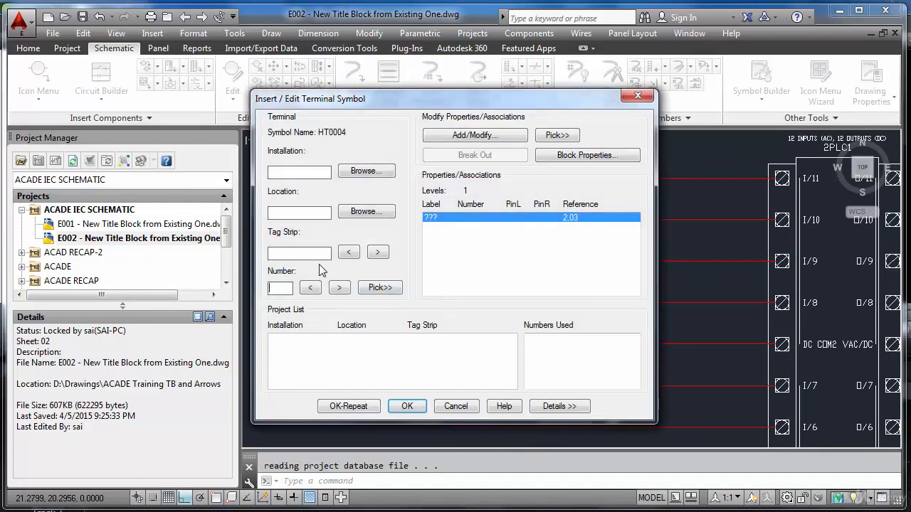
left_click(314, 255)
left_click(349, 406)
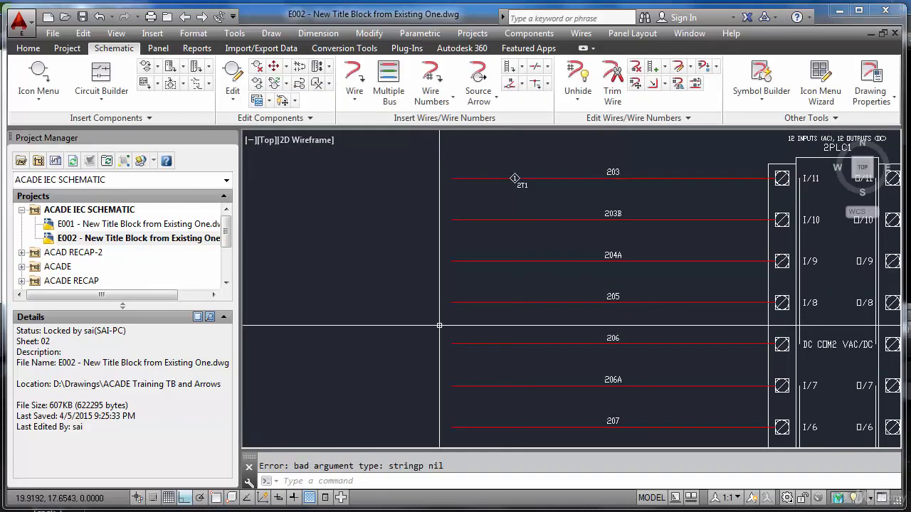
Insert another diamond terminal on wire 203B below the first one, with tag strip 2T1 and number 2.
scroll(514, 221, "up", 4)
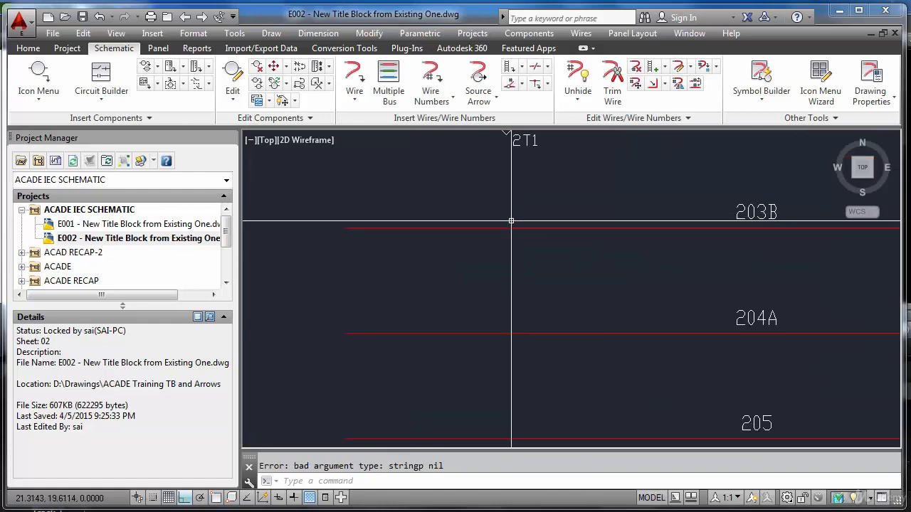
key("Return")
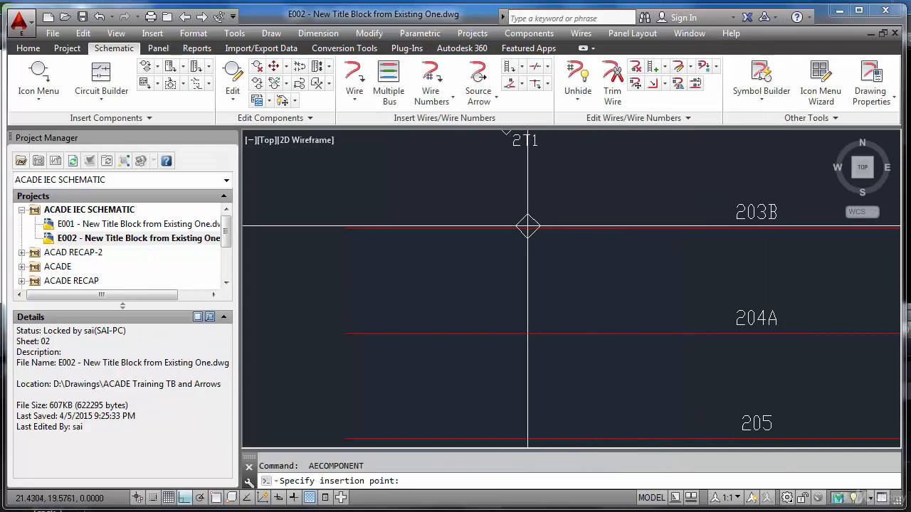
left_click(510, 227)
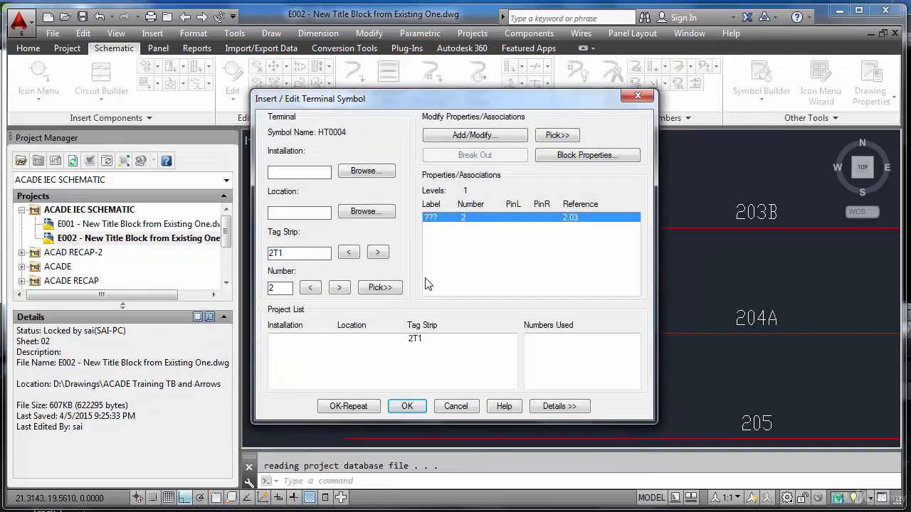
left_click(345, 408)
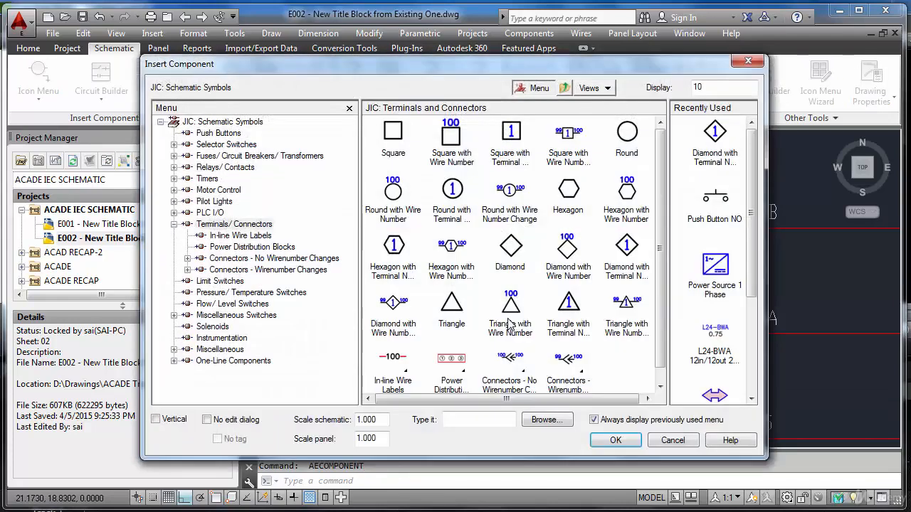
left_click(509, 311)
left_click(506, 231)
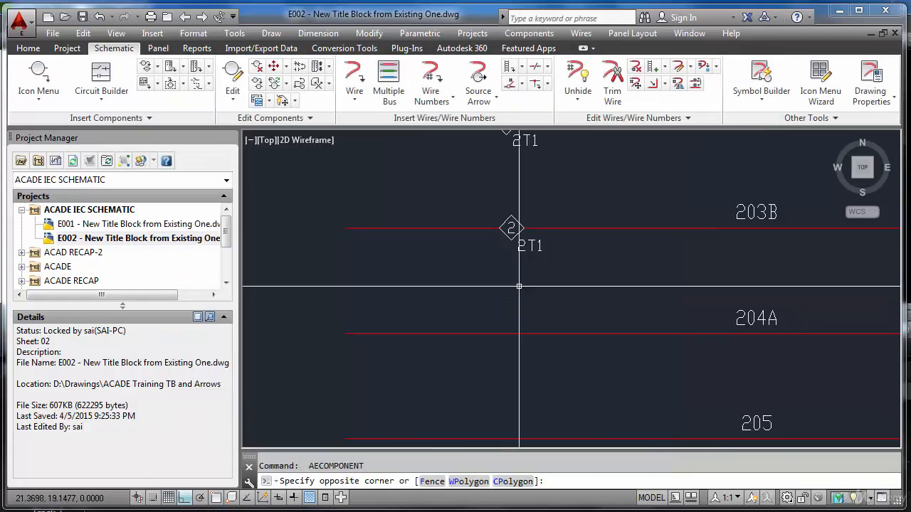
Remove both diamond terminals from wires 203 and 203B with Delete Component.
scroll(504, 236, "down", 2)
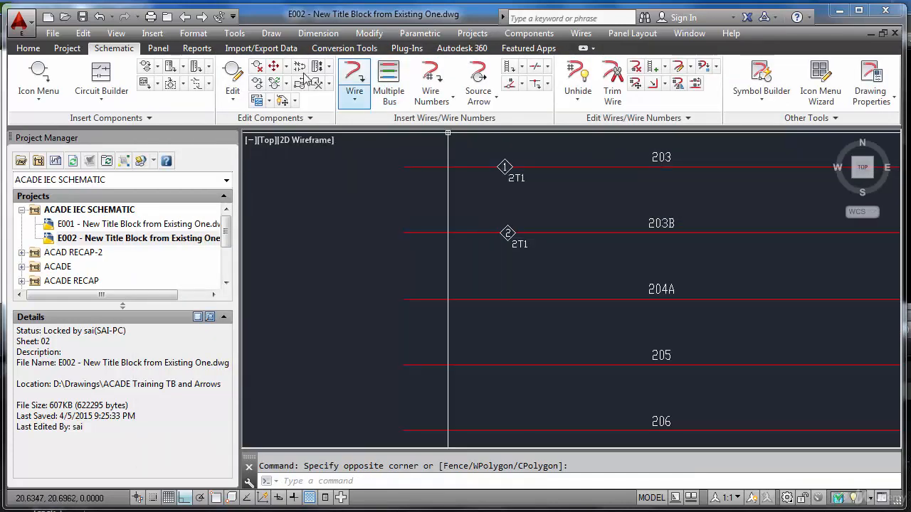
left_click(257, 66)
left_click(467, 138)
left_click(563, 257)
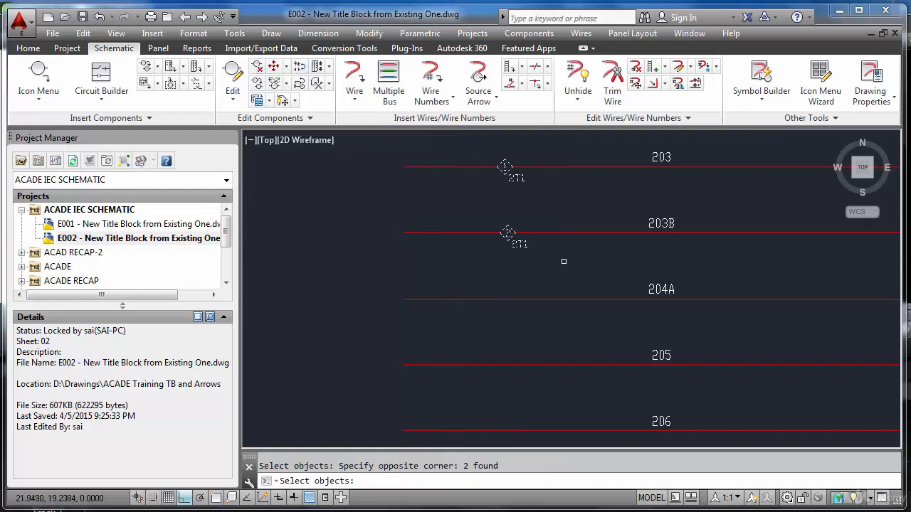
key("Return")
key("Escape")
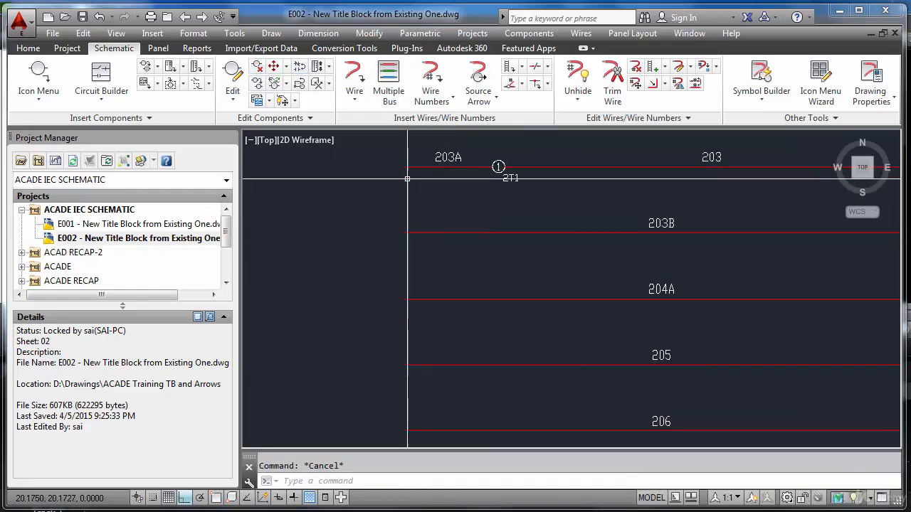
Choose the recently used Round with Wire Number Change terminal symbol for insertion on wire 203B.
left_click(43, 77)
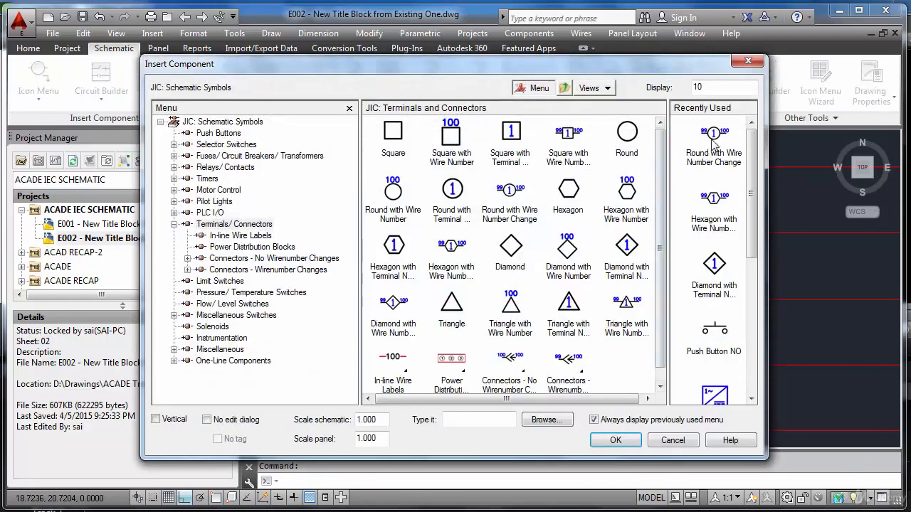
left_click(713, 137)
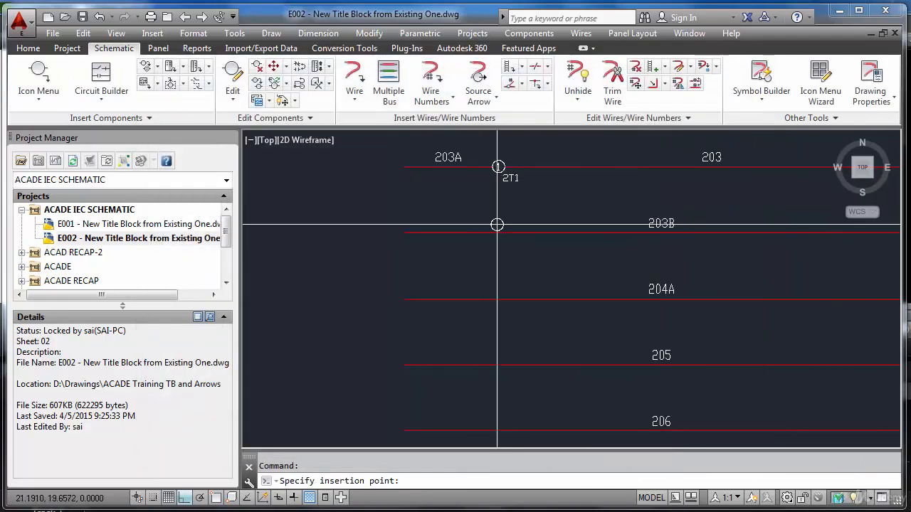
Insert terminals 2 and 3 of tag strip 2T1 on wires 203B and 204A, aligned below terminal 1.
left_click(497, 232)
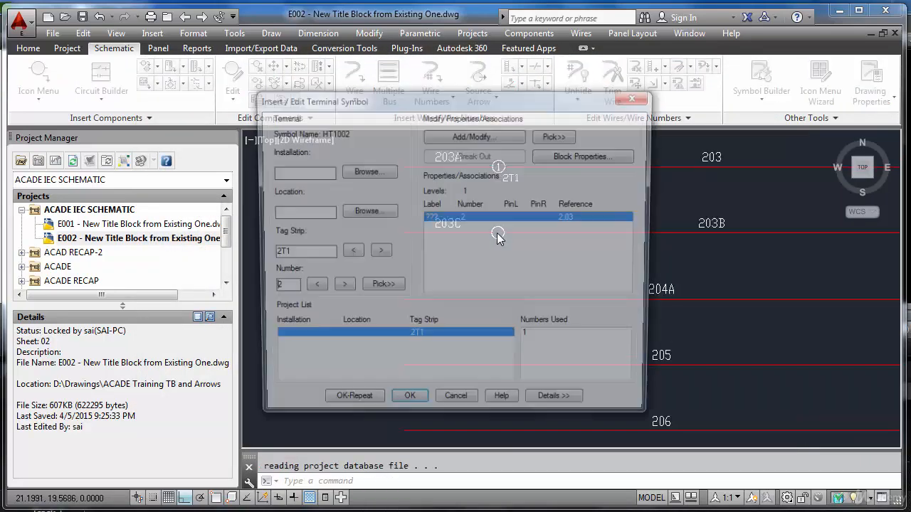
left_click(348, 408)
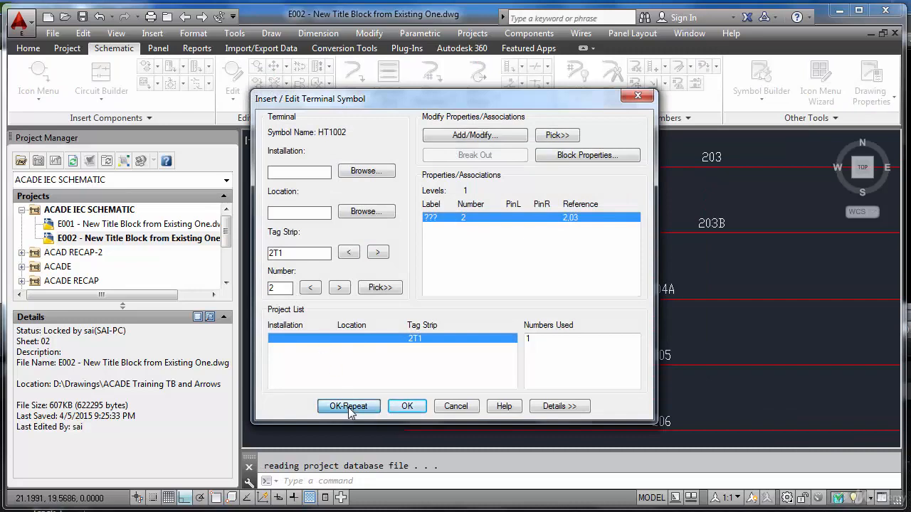
left_click(498, 298)
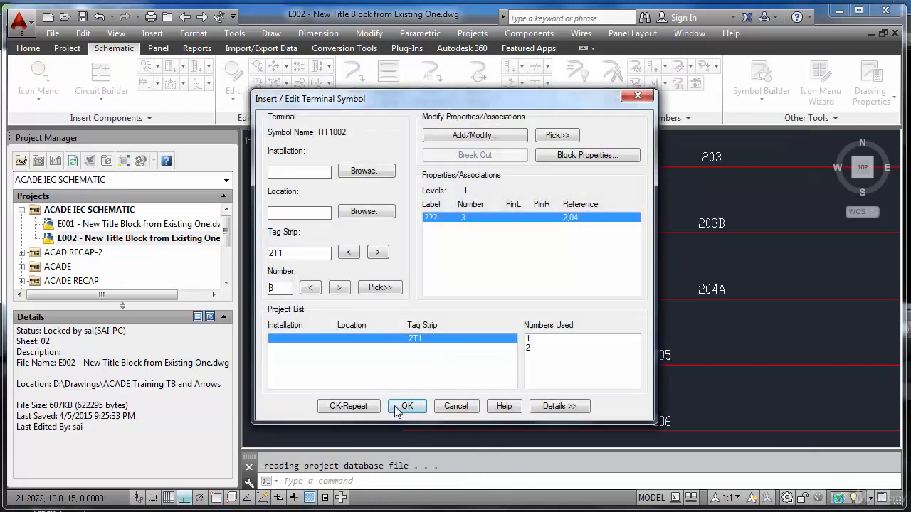
left_click(406, 407)
Multiple-insert copies of terminal 3 along a vertical fence across the remaining PLC wires below it, keeping all without asking.
scroll(438, 315, "down", 5)
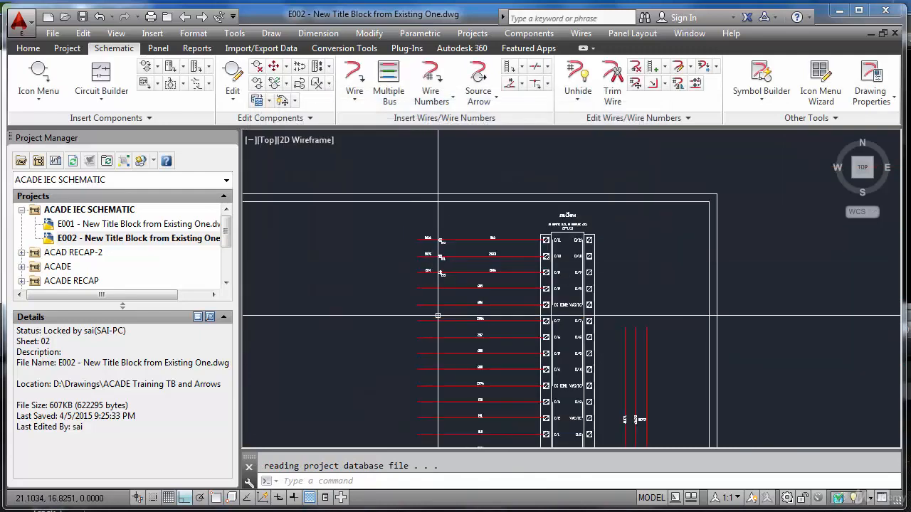
scroll(459, 375, "down", 4)
scroll(461, 420, "up", 2)
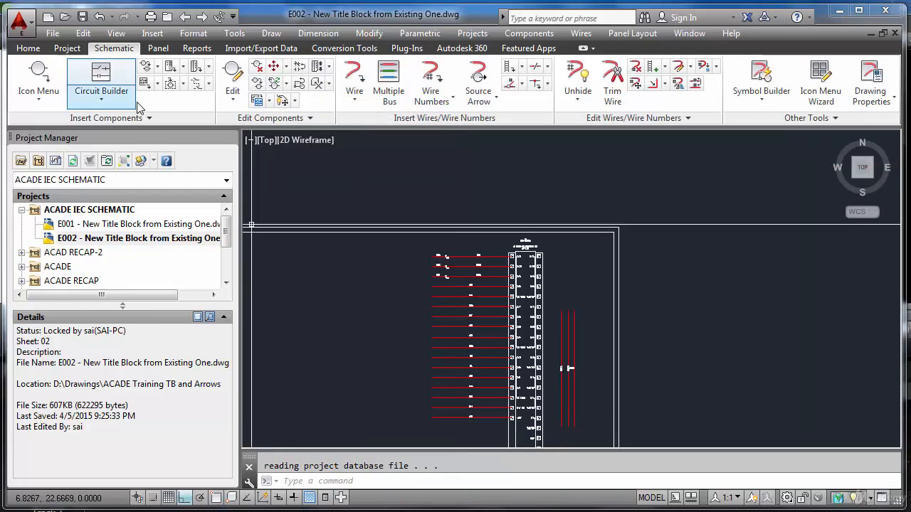
left_click(157, 67)
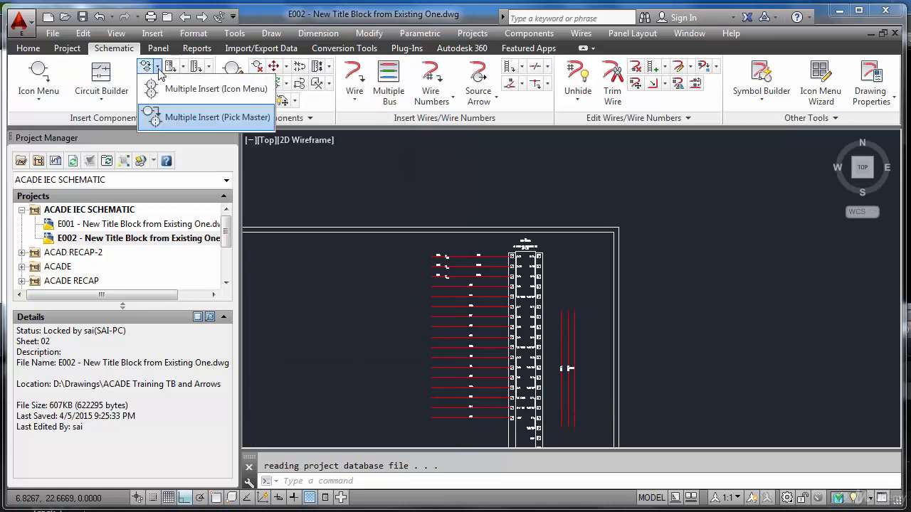
left_click(180, 117)
scroll(447, 281, "up", 5)
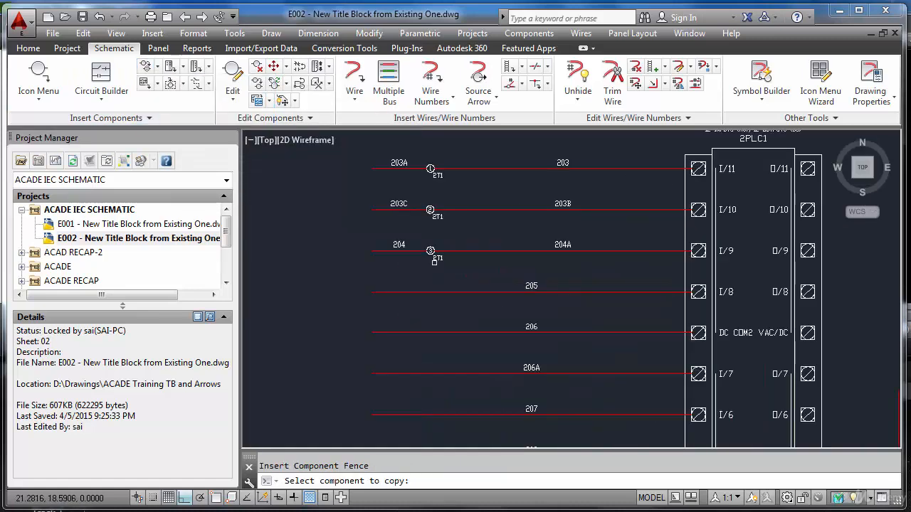
left_click(434, 260)
scroll(430, 262, "down", 4)
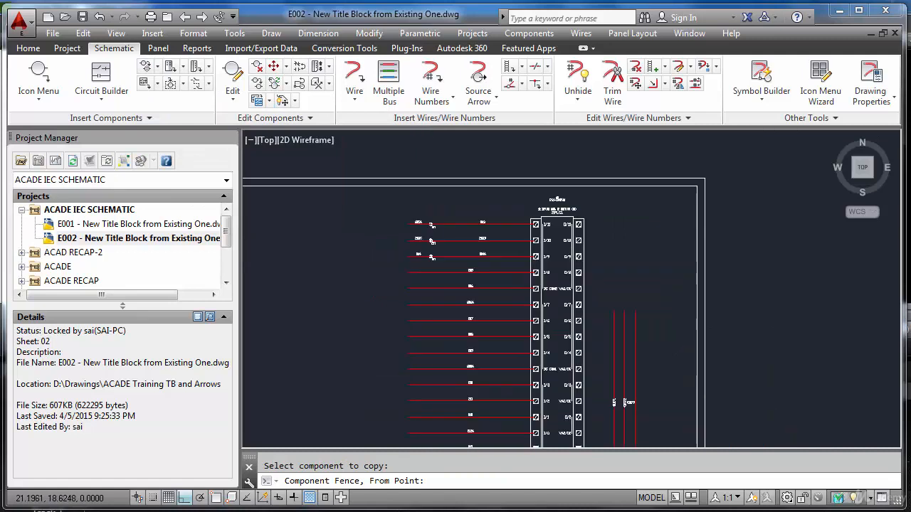
left_click(430, 263)
scroll(445, 402, "down", 3)
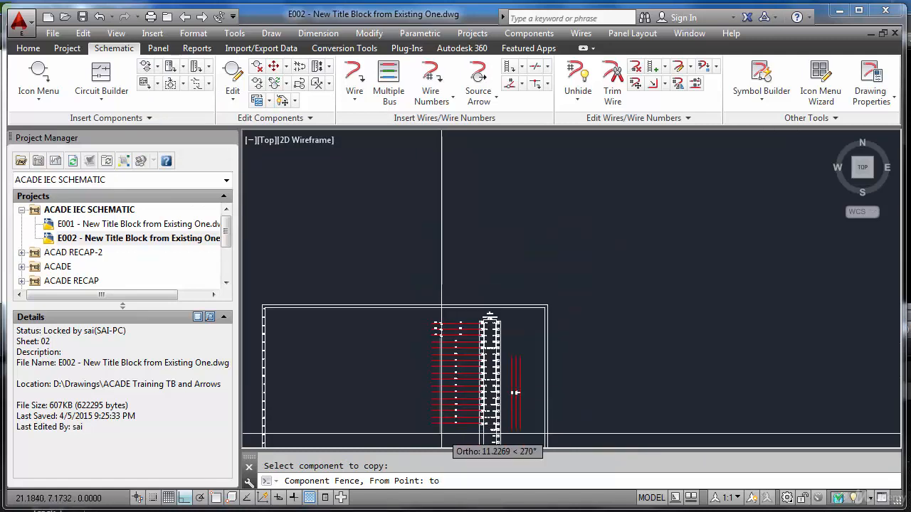
left_click(423, 432)
key("Return")
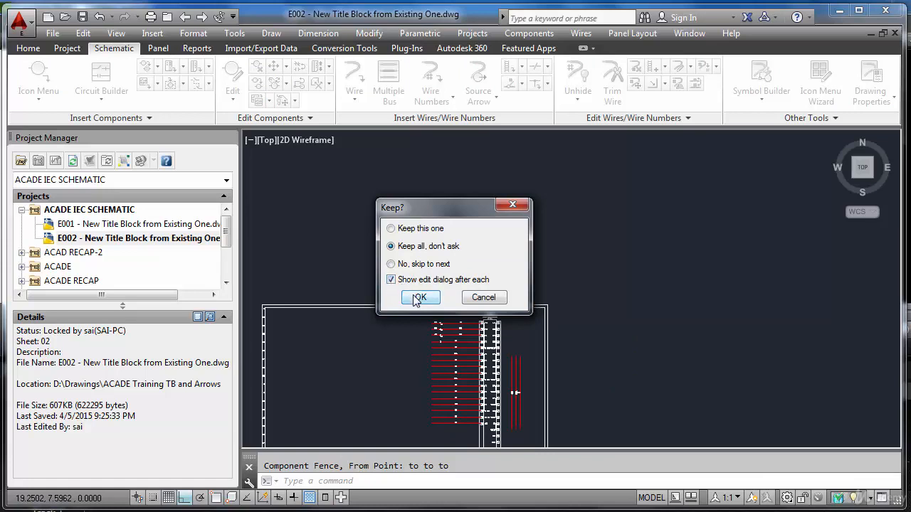
left_click(419, 297)
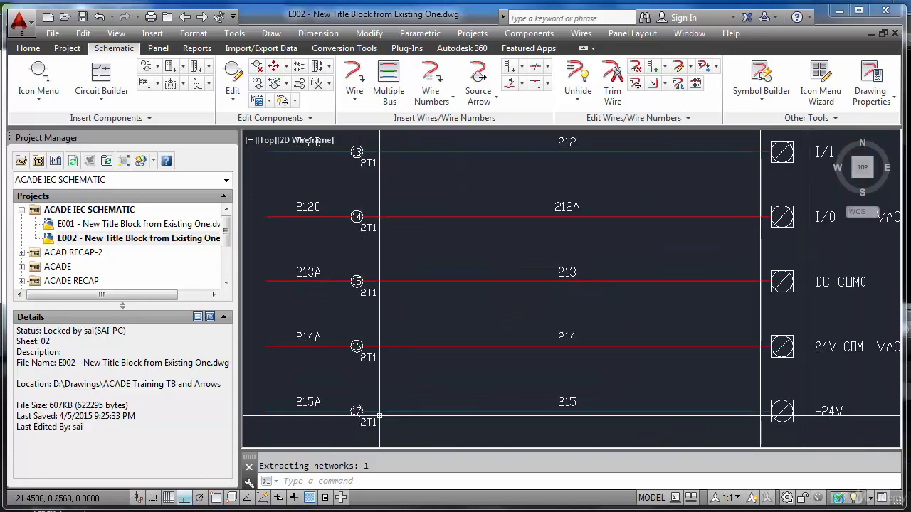
Delete terminals 12 and 13 from the wires leading to PLC inputs I/2 and I/1.
scroll(372, 422, "down", 2)
left_click(257, 67)
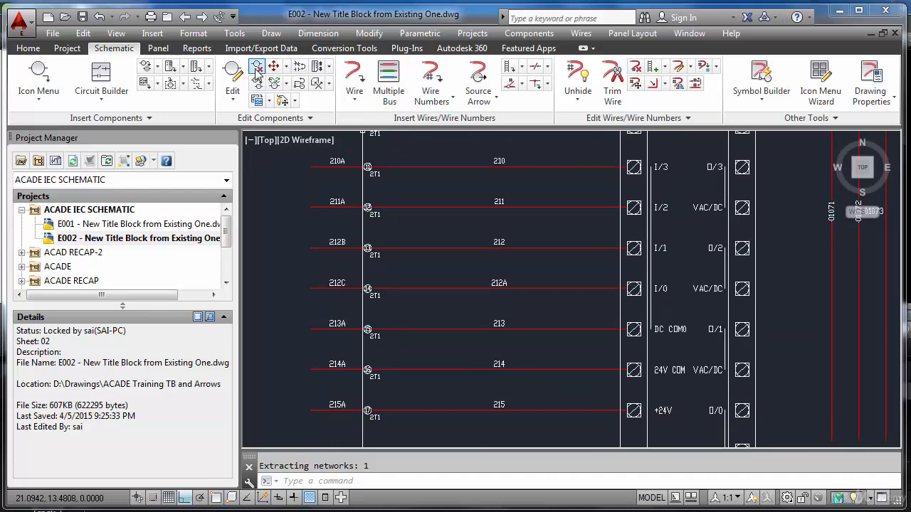
left_click(357, 193)
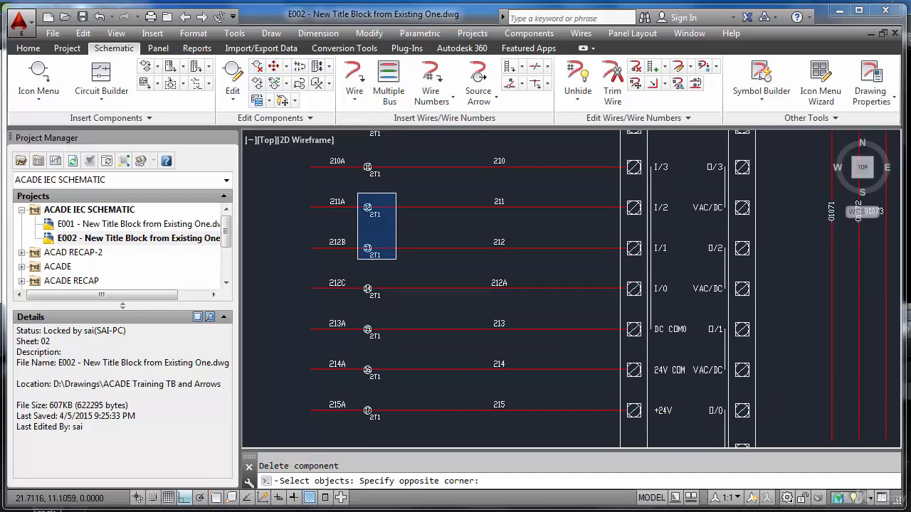
left_click(394, 263)
key("Return")
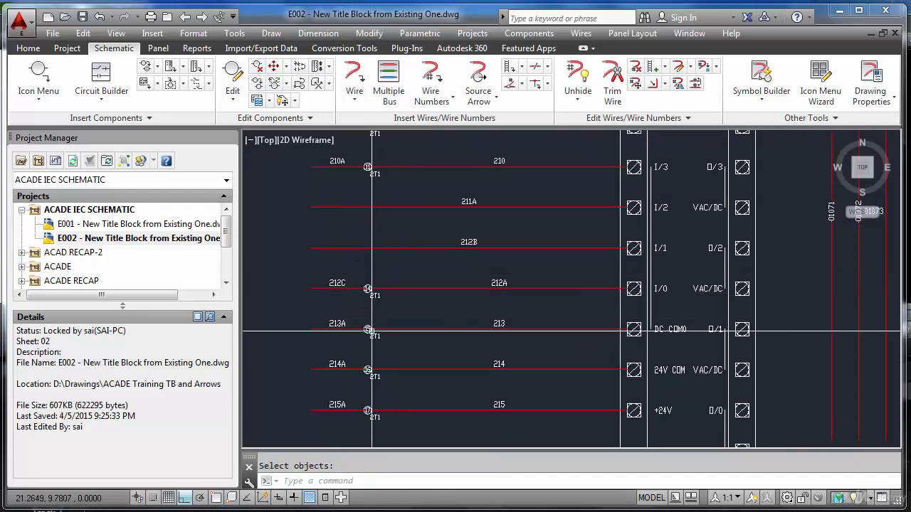
Examine the 2T1 terminal numbering above and below the two wires without terminals.
scroll(373, 323, "up", 6)
scroll(379, 316, "down", 2)
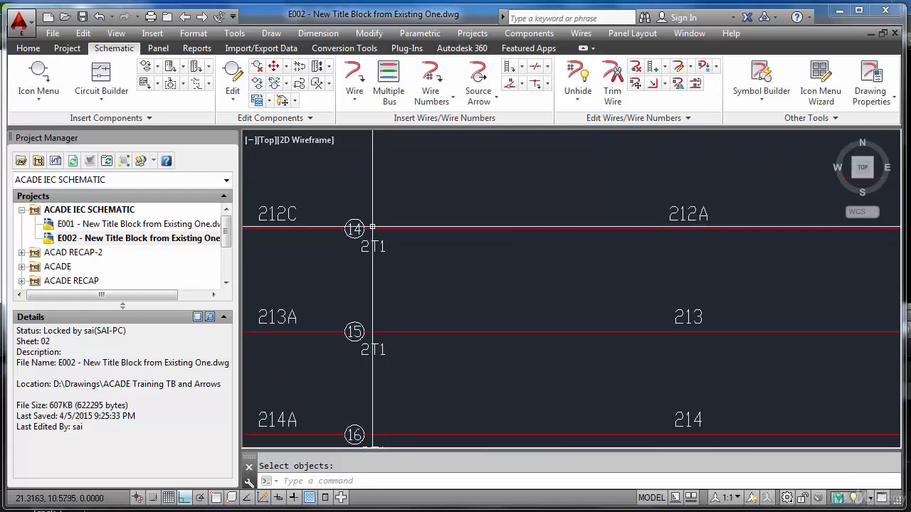
scroll(359, 228, "down", 4)
scroll(370, 191, "up", 4)
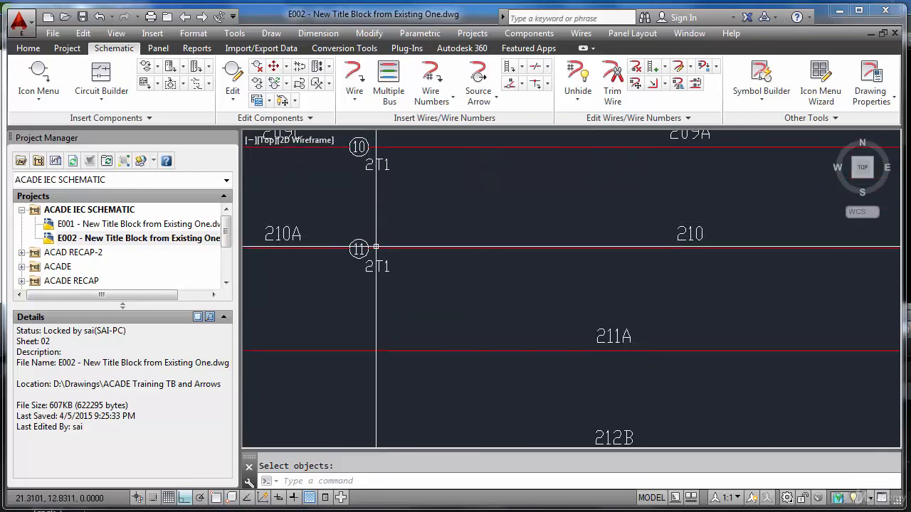
scroll(384, 235, "down", 4)
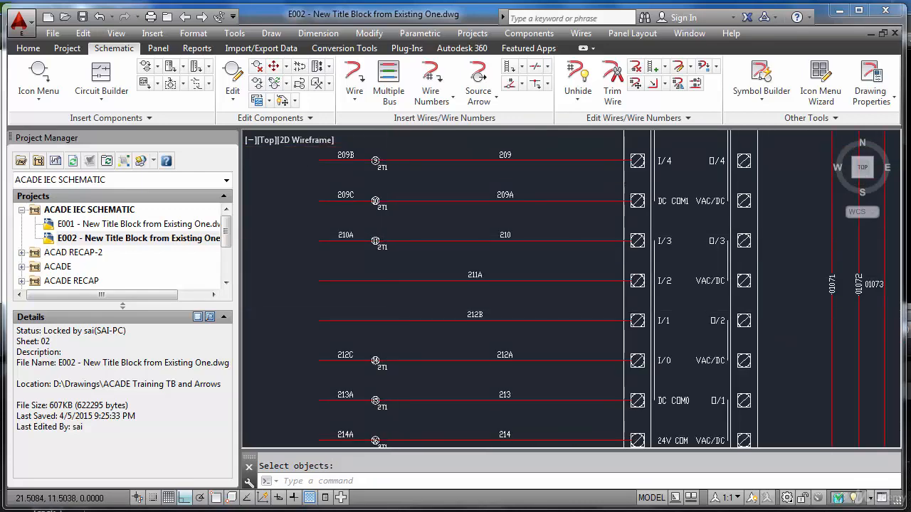
scroll(391, 270, "down", 4)
scroll(396, 347, "up", 6)
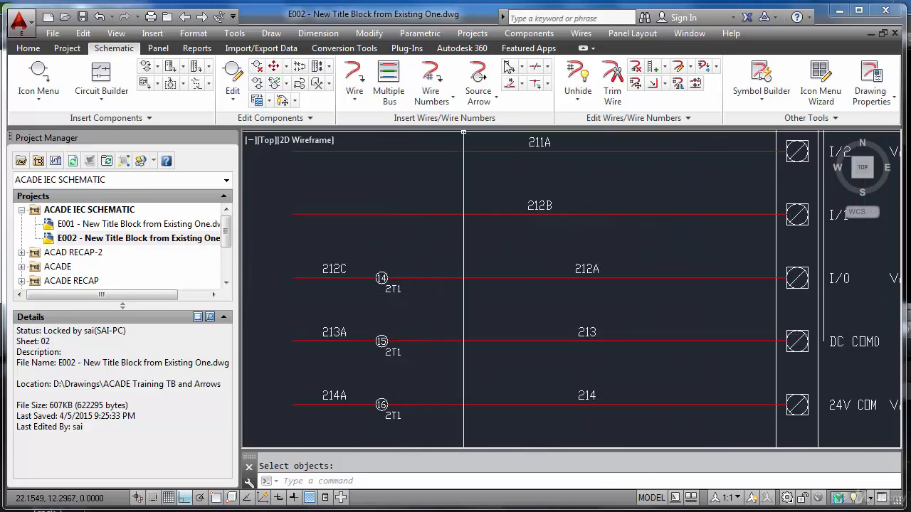
Run Terminal Renumber (Pick Mode) starting with 12 and apply it to the terminal on wire 212C.
left_click(529, 33)
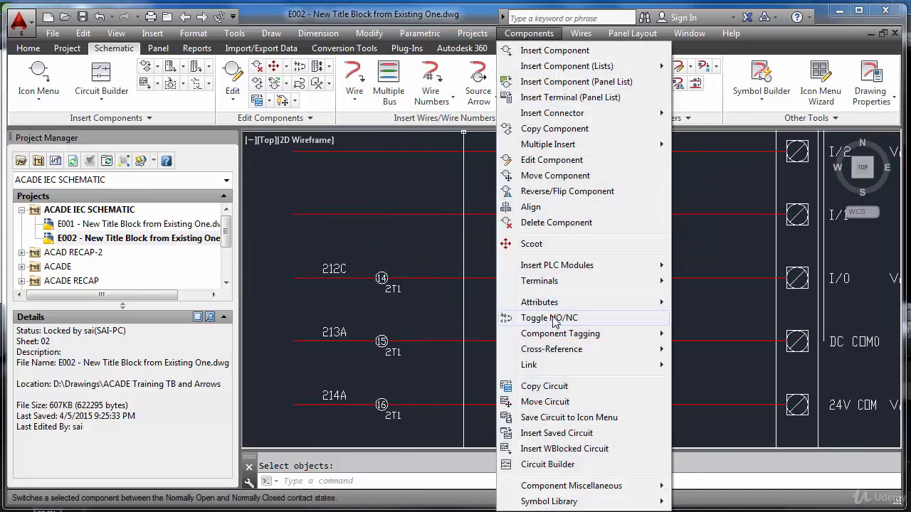
mouse_move(573, 289)
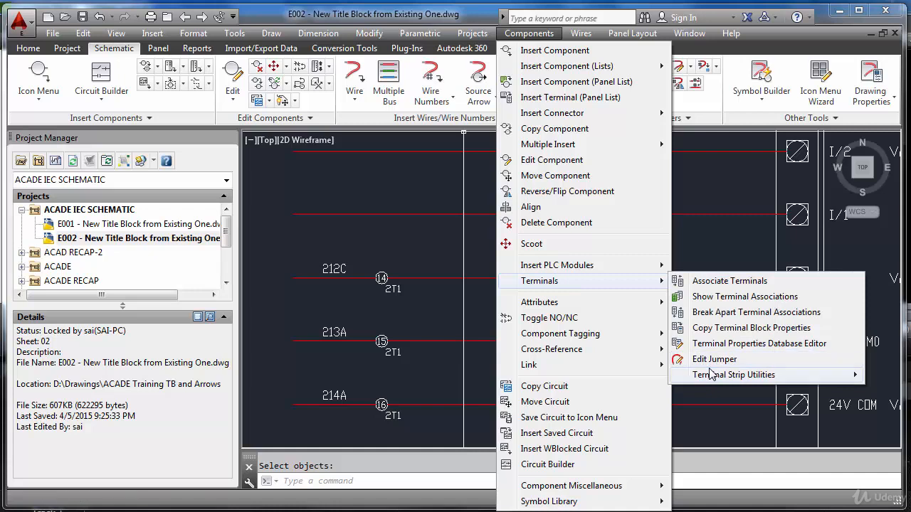
mouse_move(711, 375)
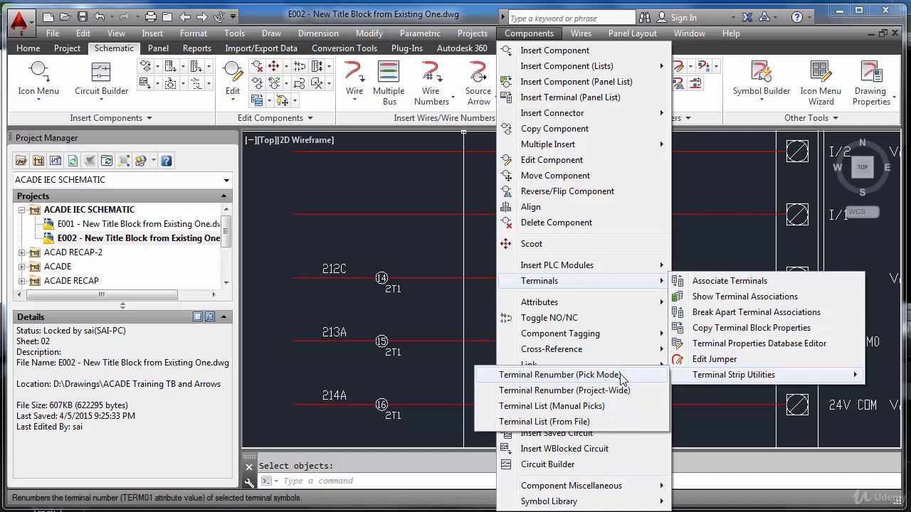
left_click(559, 375)
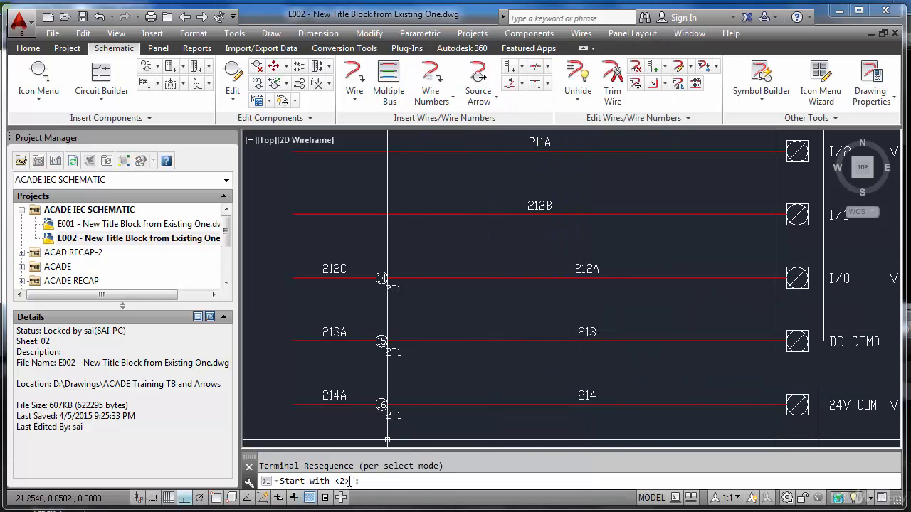
scroll(387, 255, "down", 2)
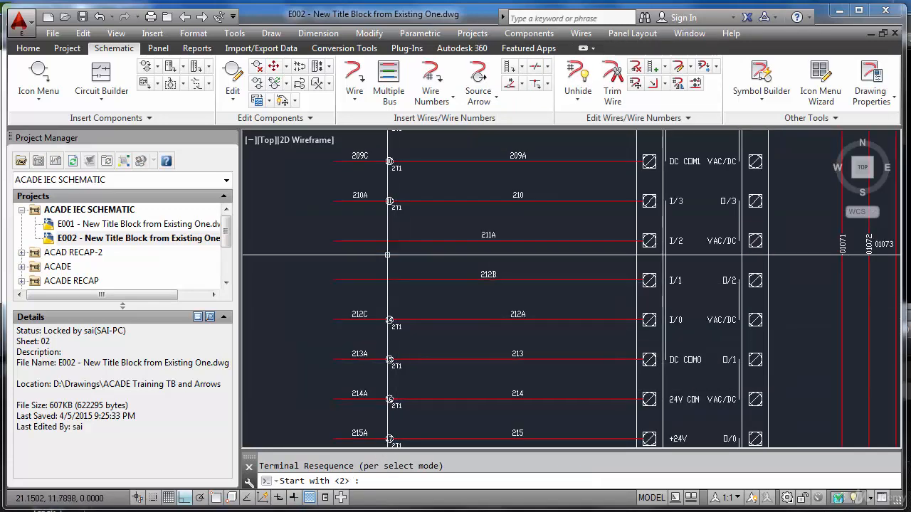
scroll(389, 208, "up", 4)
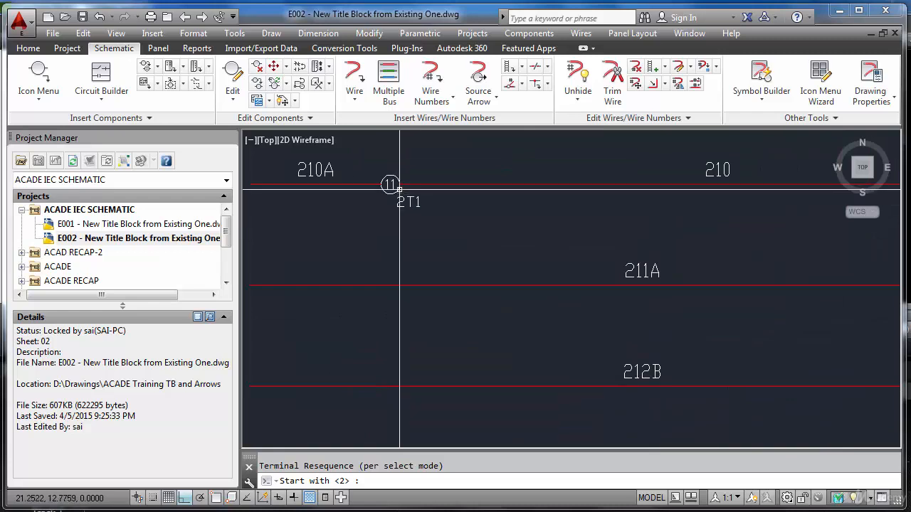
scroll(418, 192, "down", 3)
scroll(417, 377, "up", 3)
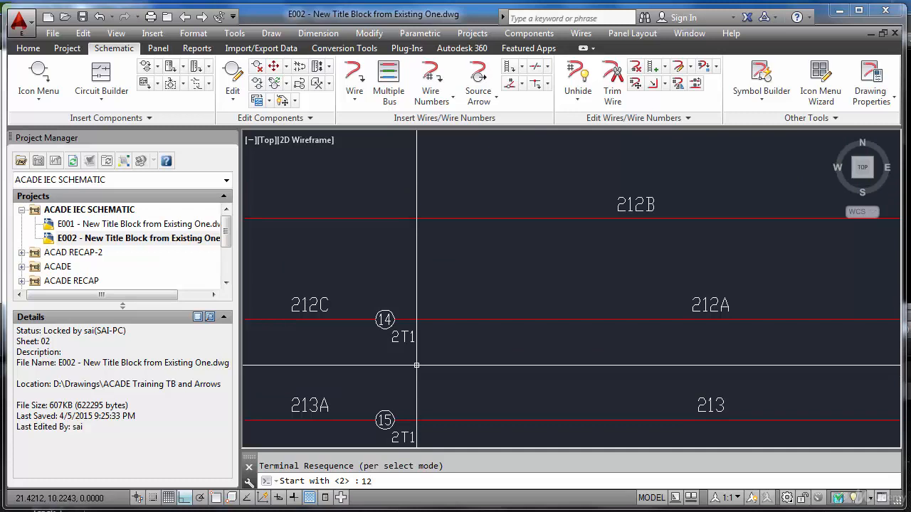
key("Return")
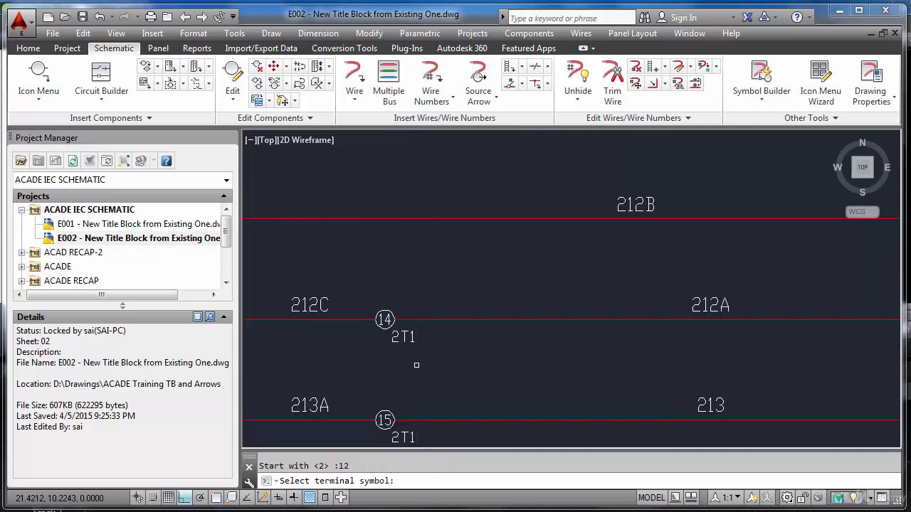
left_click(402, 339)
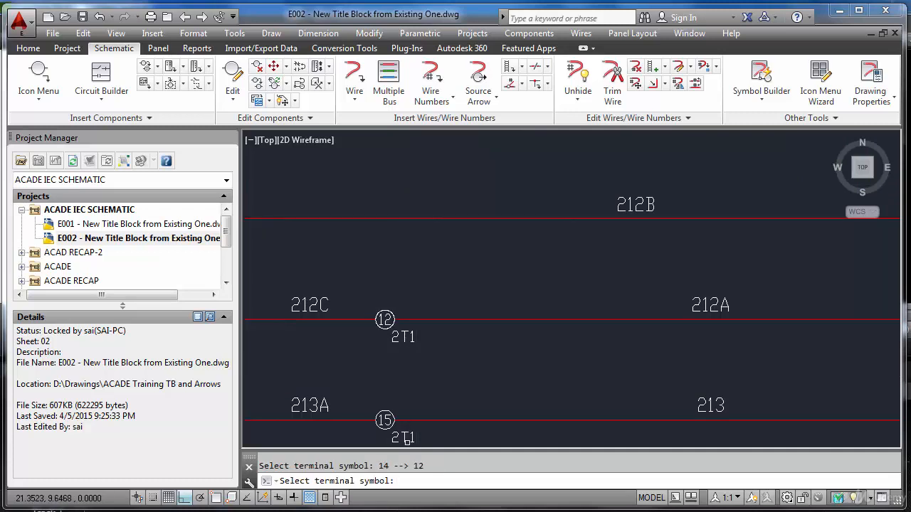
Renumber the terminals on wires 213A, 214A and 215A in sequence as 13, 14 and 15, and end the command.
scroll(407, 434, "down", 5)
scroll(405, 434, "up", 5)
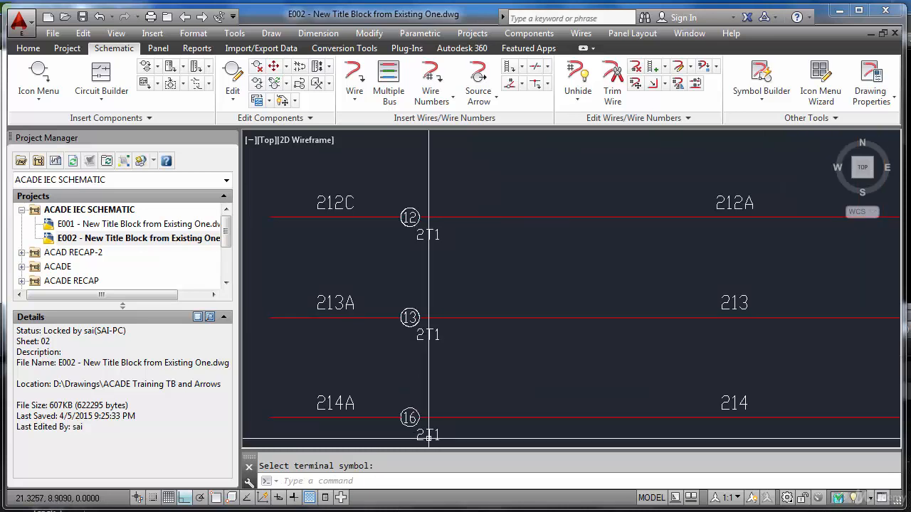
left_click(409, 419)
scroll(450, 350, "down", 5)
scroll(453, 384, "up", 5)
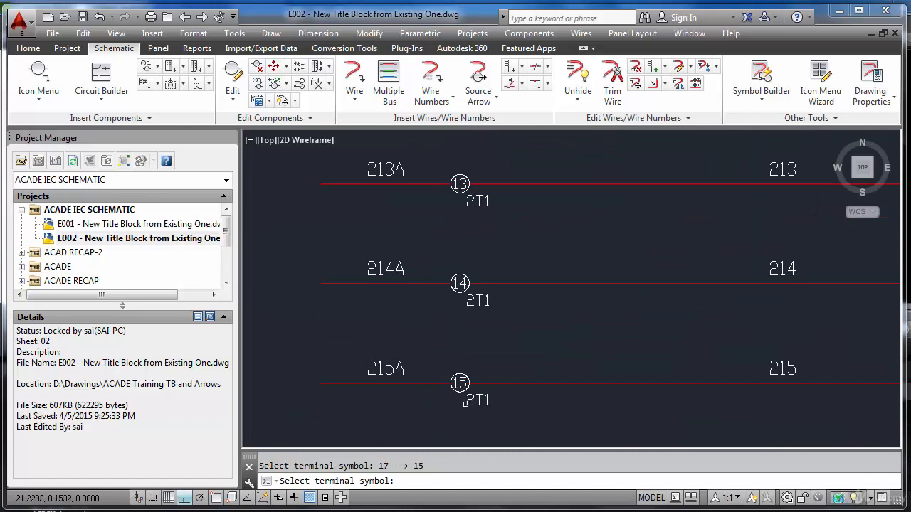
key("Escape")
Draw a three-wire horizontal bus with 0.5 spacing in the empty area of the sheet, with snap turned on.
type("z")
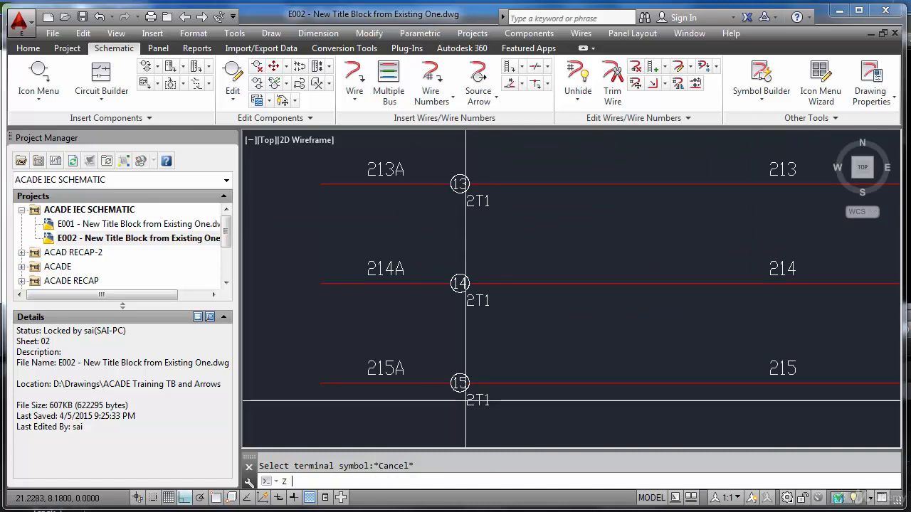
key("Return")
type("E")
key("Return")
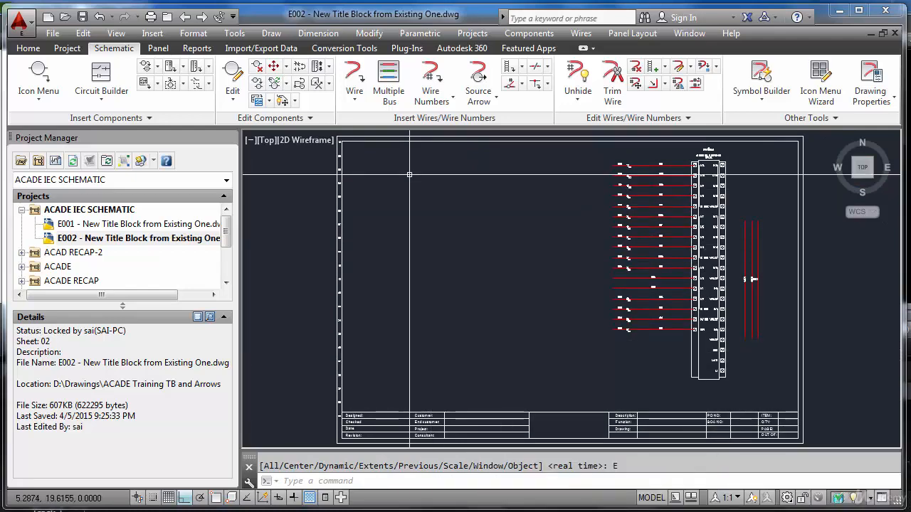
left_click(399, 107)
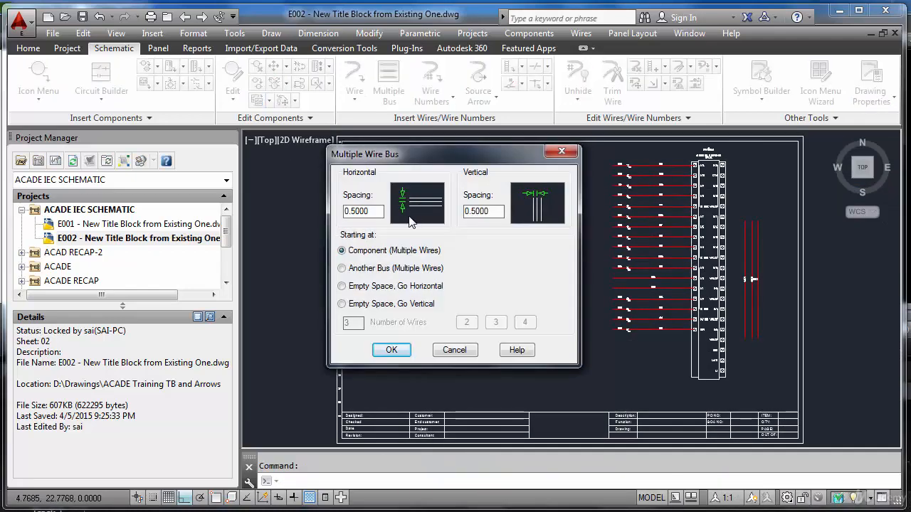
left_click(350, 288)
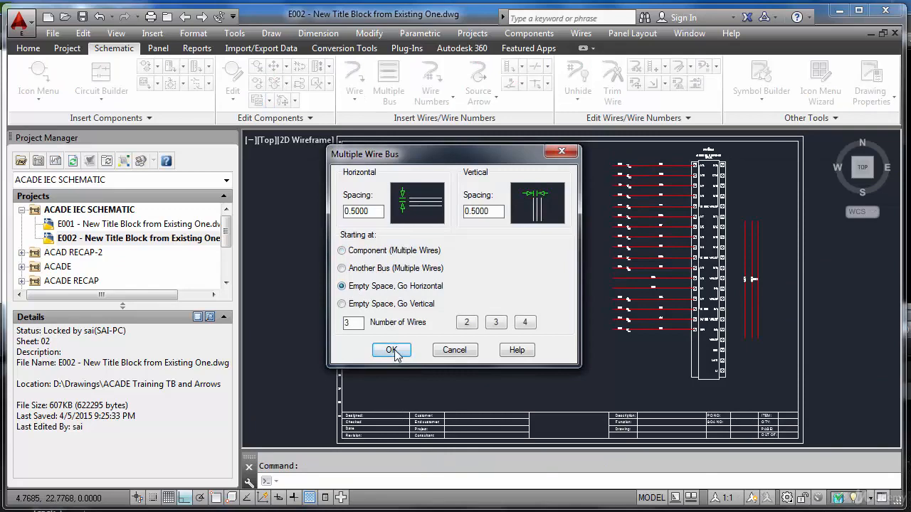
left_click(391, 349)
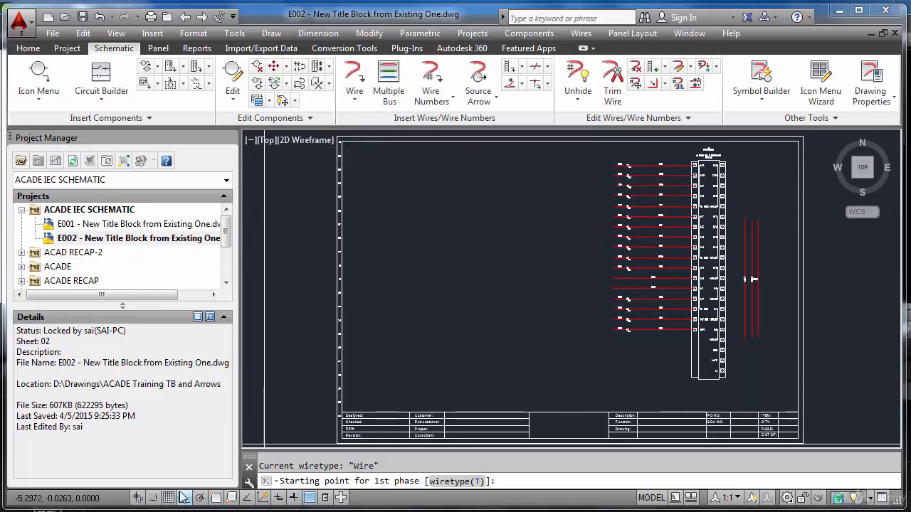
left_click(152, 498)
left_click(377, 213)
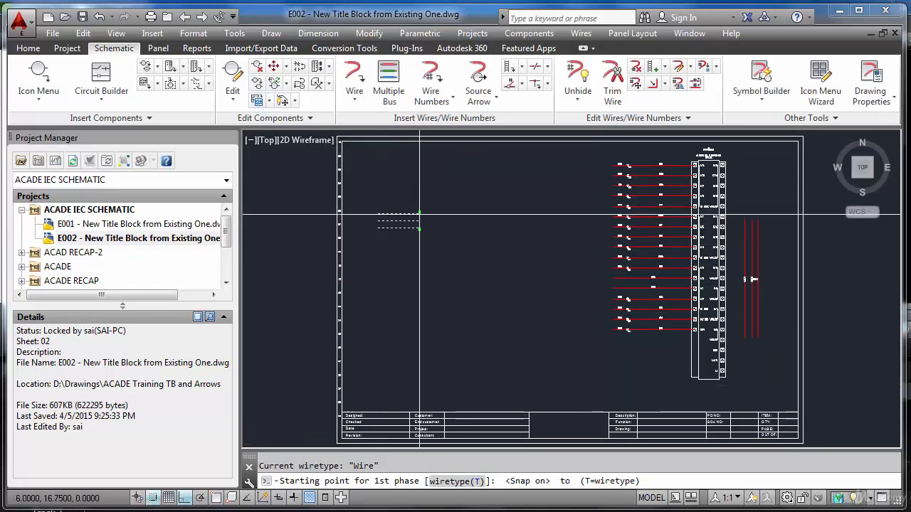
left_click(522, 214)
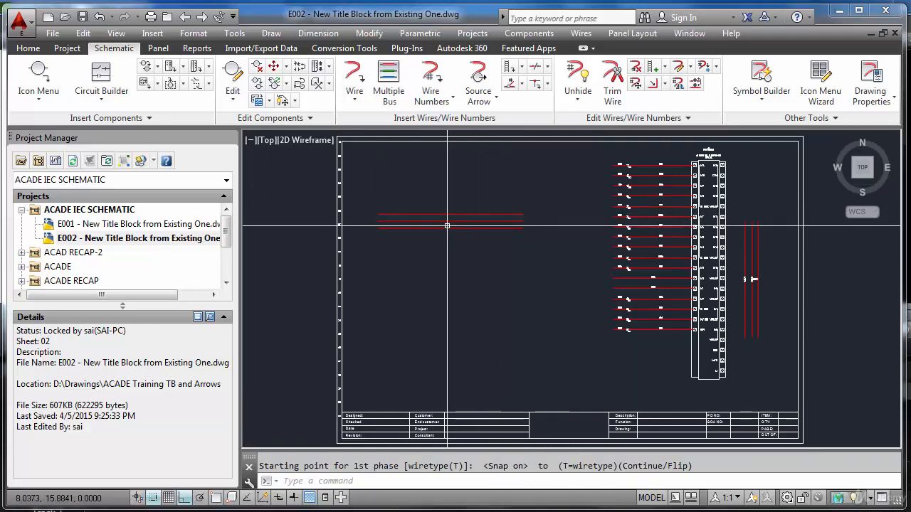
key("Escape")
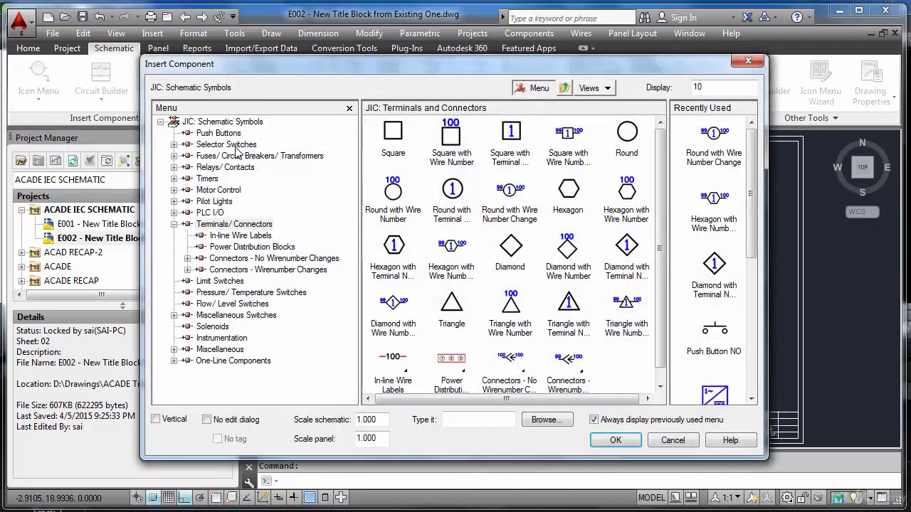
left_click(245, 123)
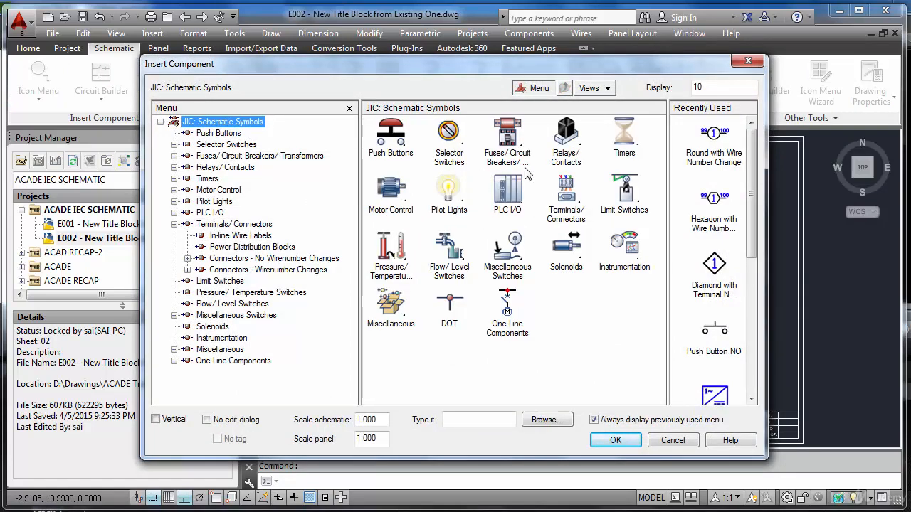
left_click(513, 158)
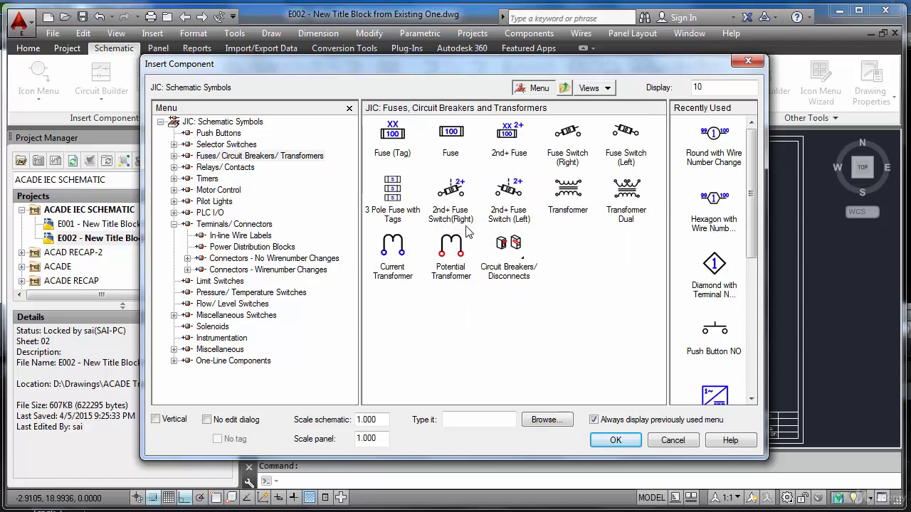
double_click(399, 198)
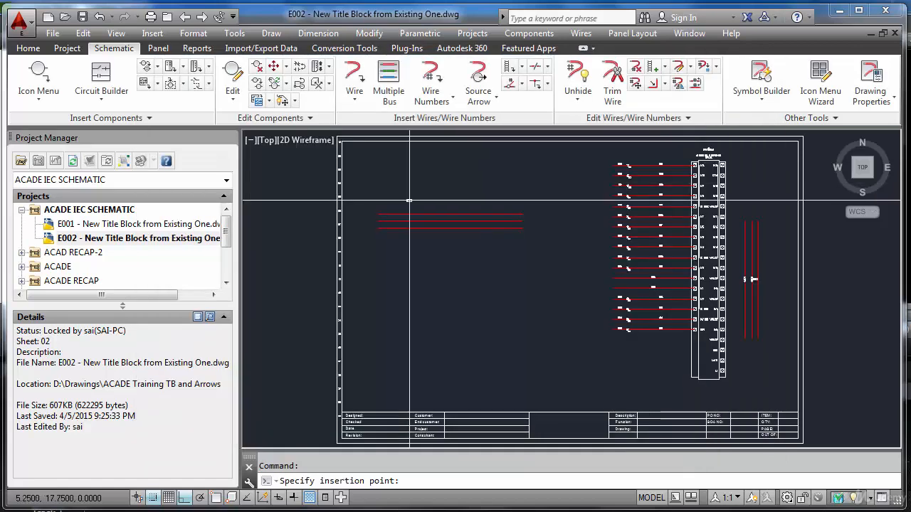
key("Escape")
Insert a 3 Pole Motor Circuit Protector on the new bus, building down from its top wire, and accept the default component data.
key("Return")
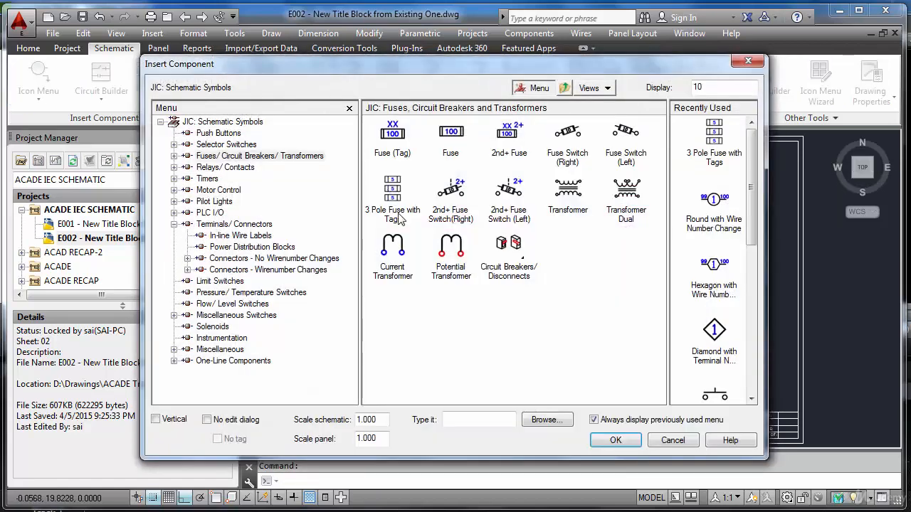
left_click(223, 122)
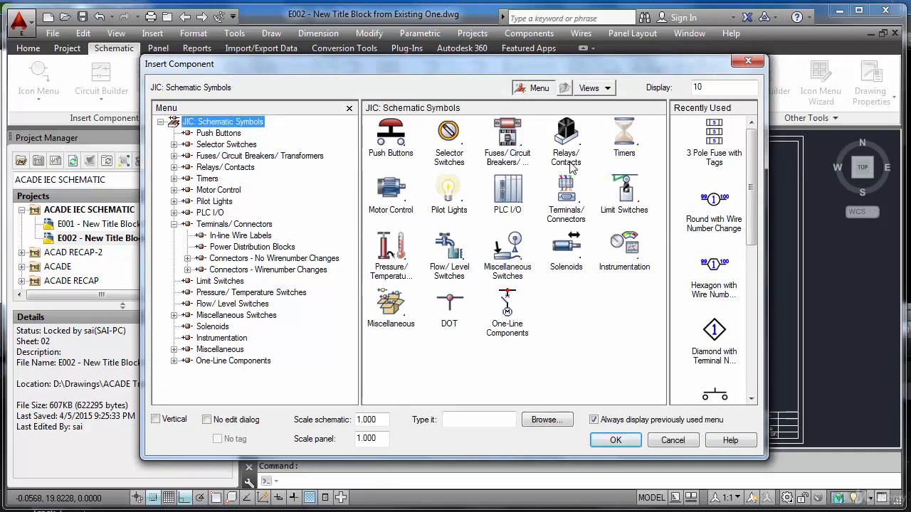
left_click(525, 159)
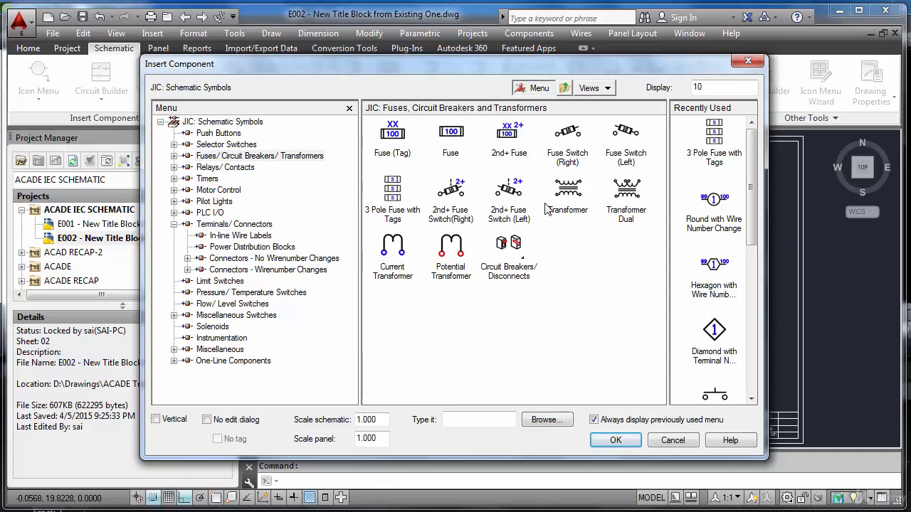
left_click(514, 247)
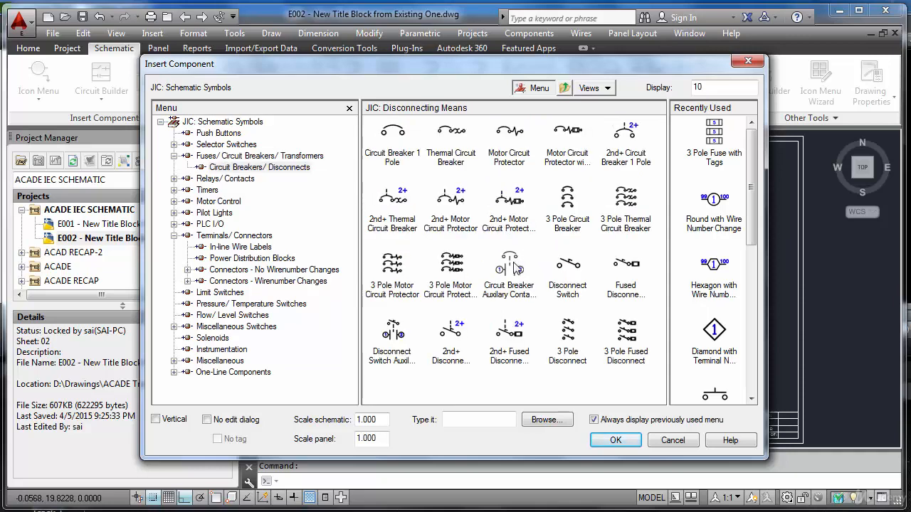
left_click(393, 265)
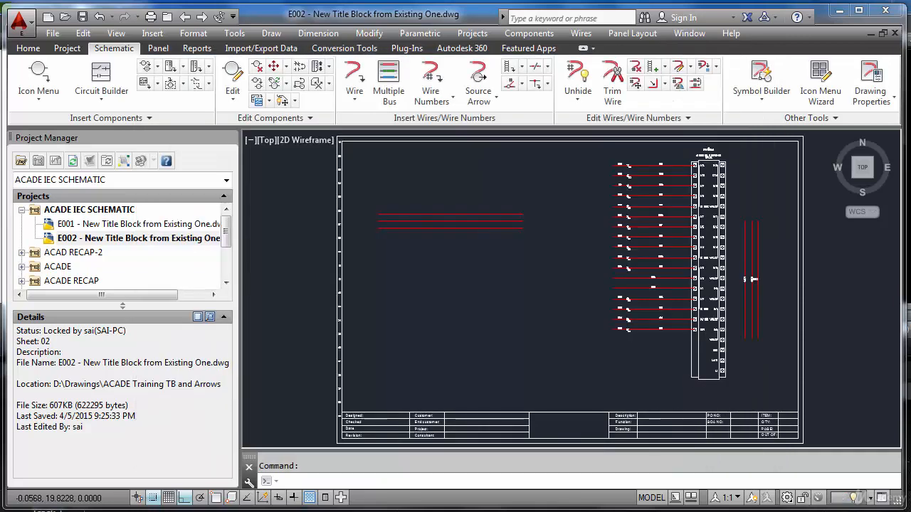
scroll(427, 214, "up", 5)
left_click(423, 213)
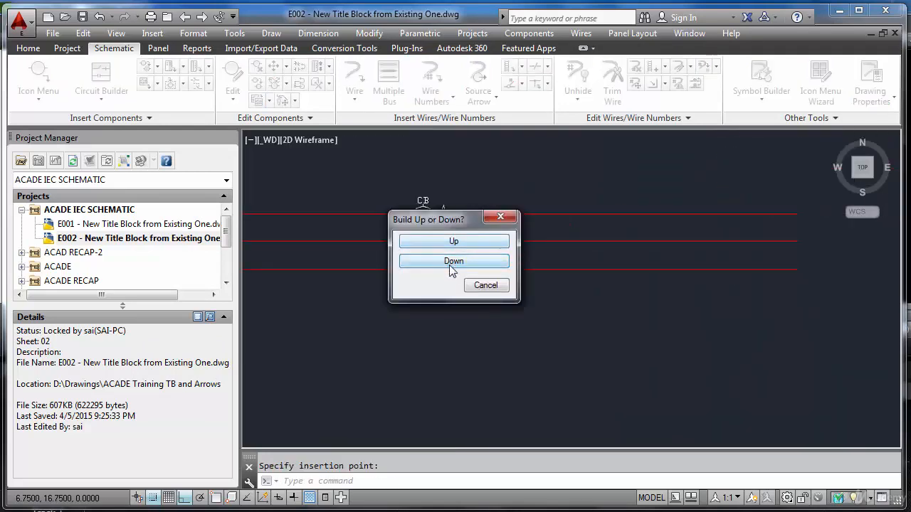
left_click(451, 263)
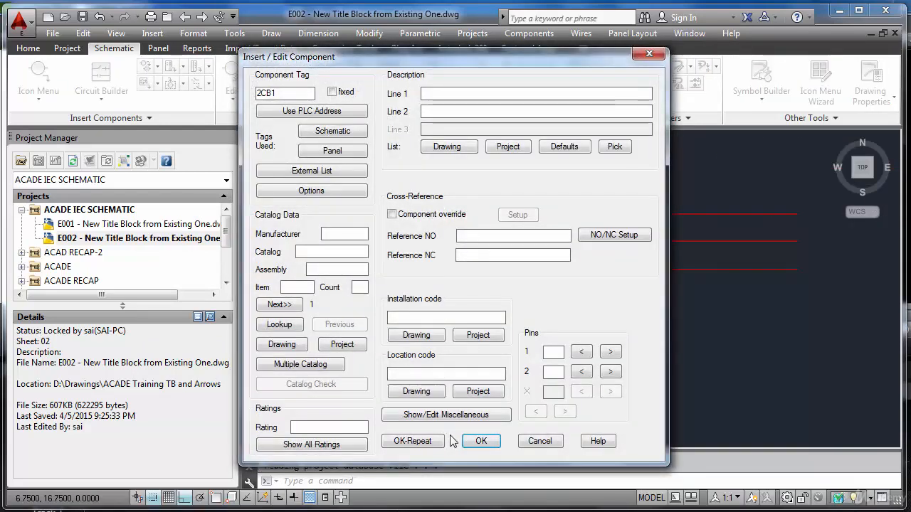
left_click(479, 442)
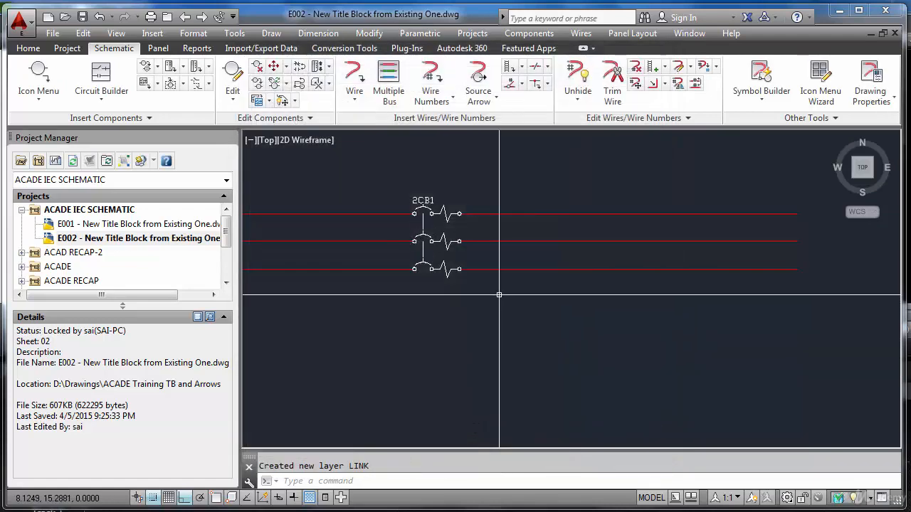
Scoot the circuit protector along the bus toward the wires' left ends, moving its linked poles with it.
scroll(501, 298, "down", 3)
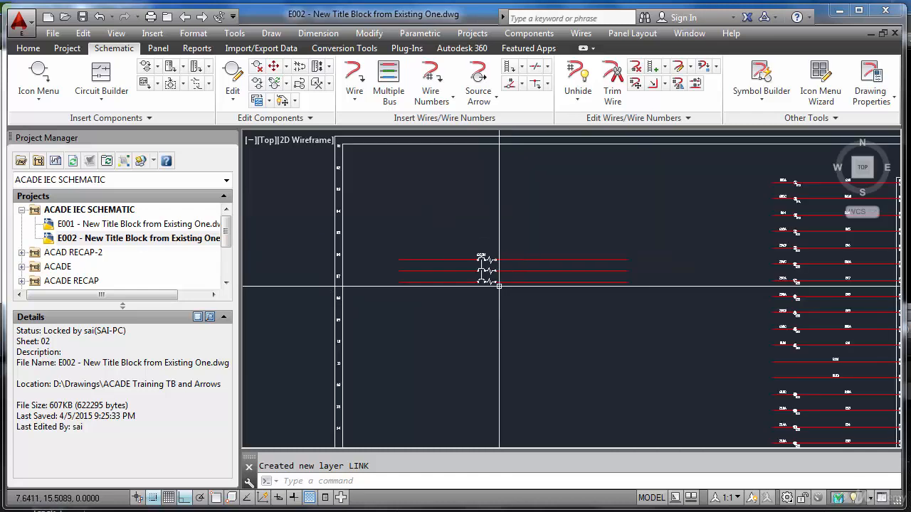
scroll(458, 270, "up", 1)
scroll(461, 271, "up", 2)
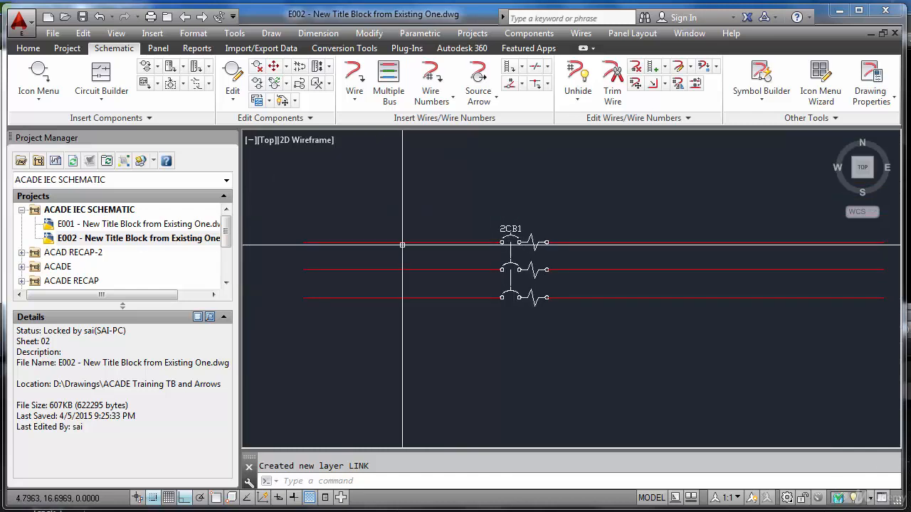
left_click(274, 68)
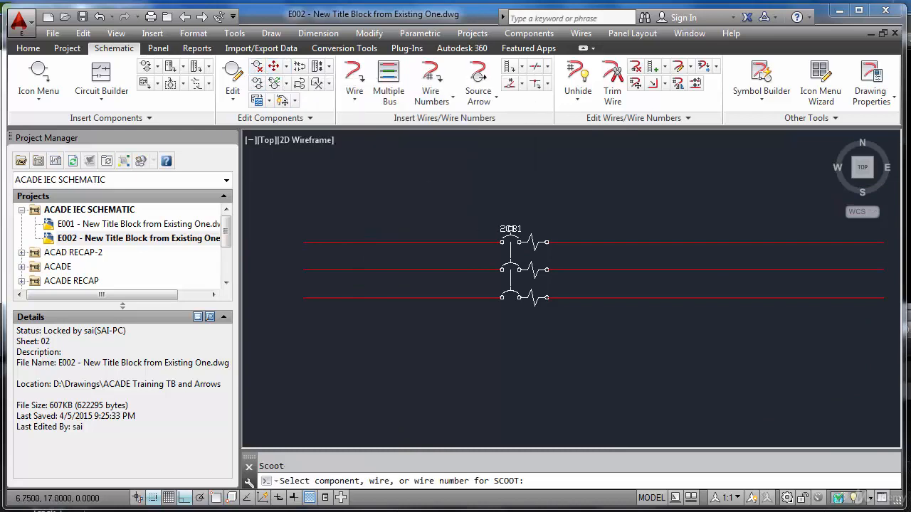
left_click(509, 235)
left_click(406, 238)
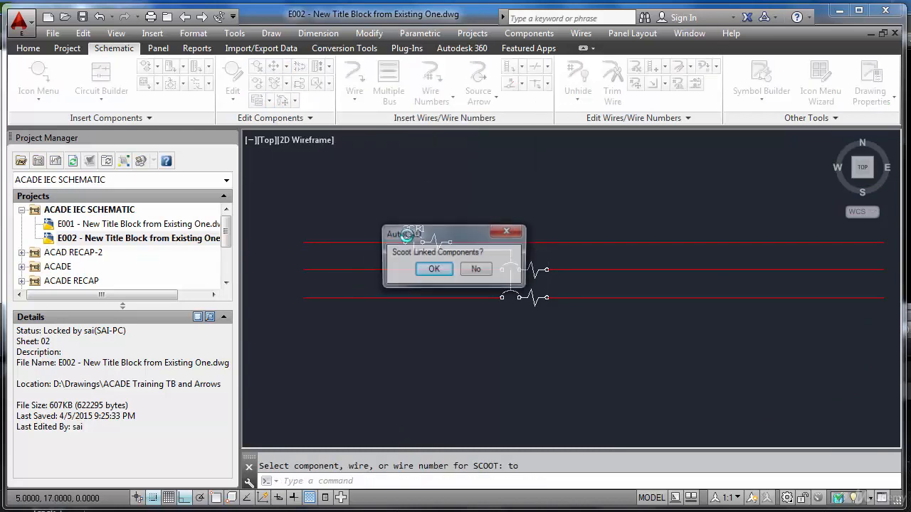
left_click_drag(440, 232, 297, 202)
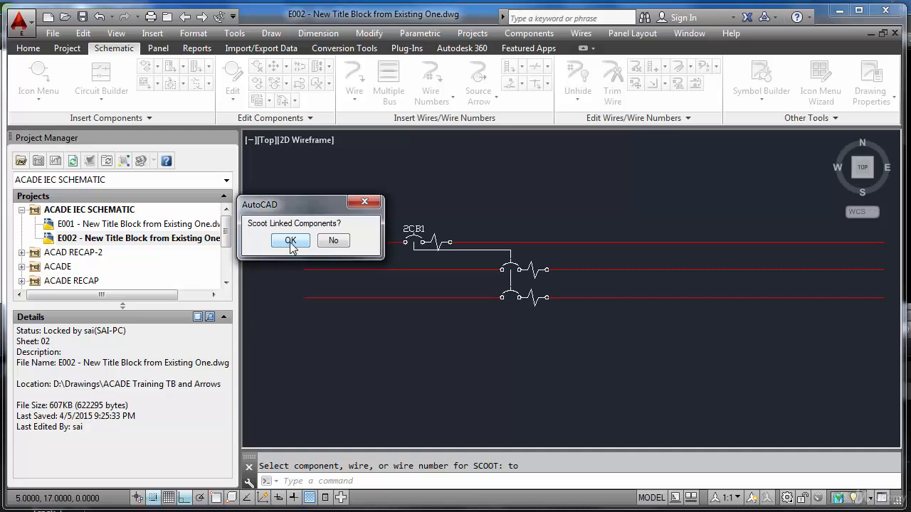
left_click(290, 241)
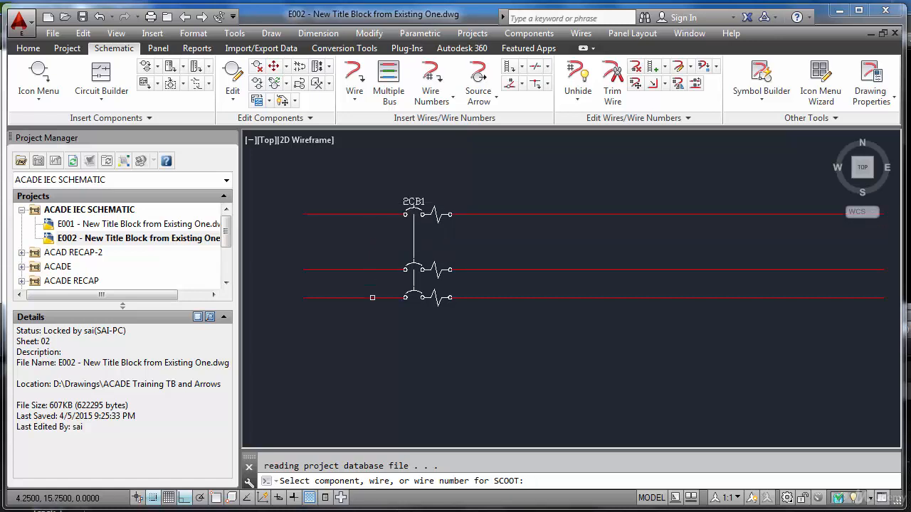
Scoot the bus's bottom wire down by 0.5, and scoot the circuit protector with its linked poles to the right along the wires.
left_click(386, 325)
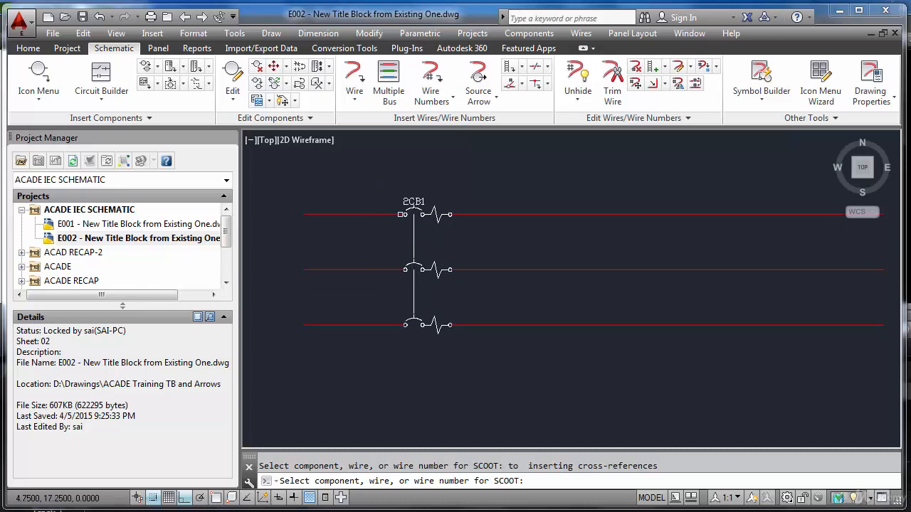
left_click(414, 202)
left_click(496, 211)
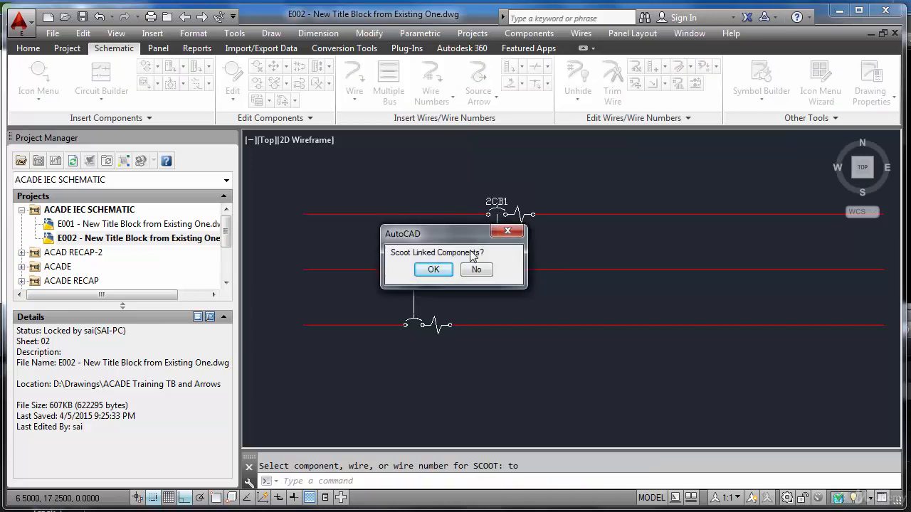
left_click(442, 270)
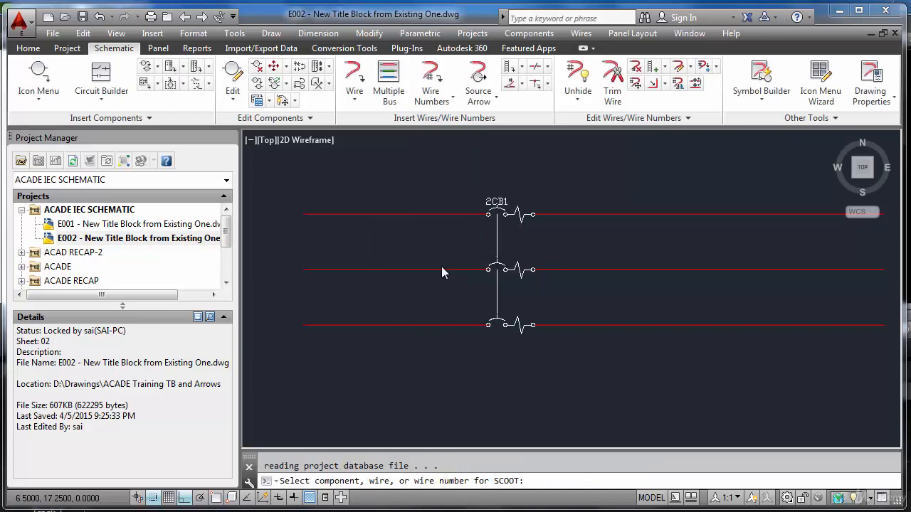
Scoot the bus's top wire down and its bottom wire up by 0.5 each, toward the middle wire.
left_click(455, 214)
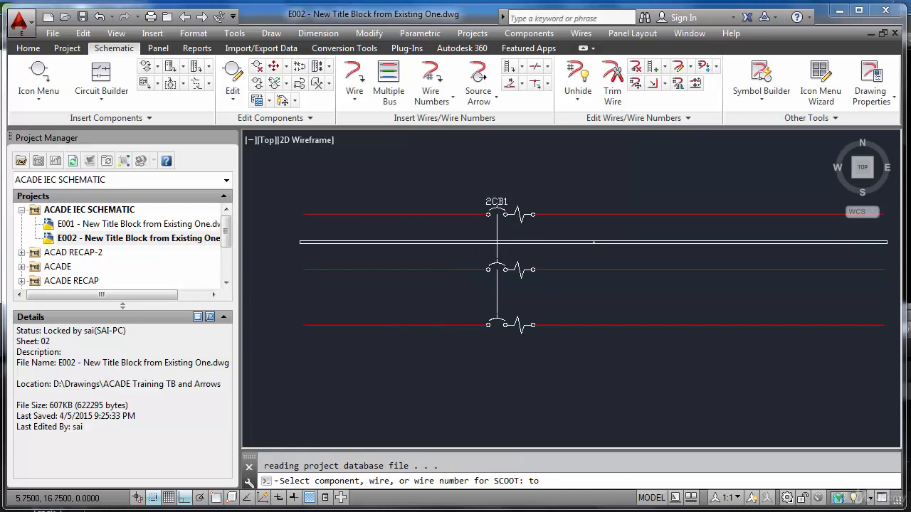
left_click(594, 242)
left_click(455, 325)
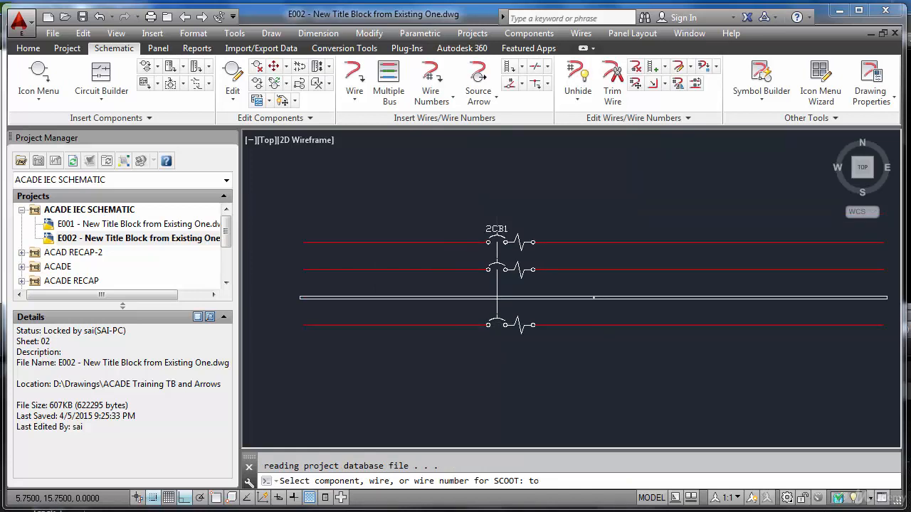
left_click(455, 297)
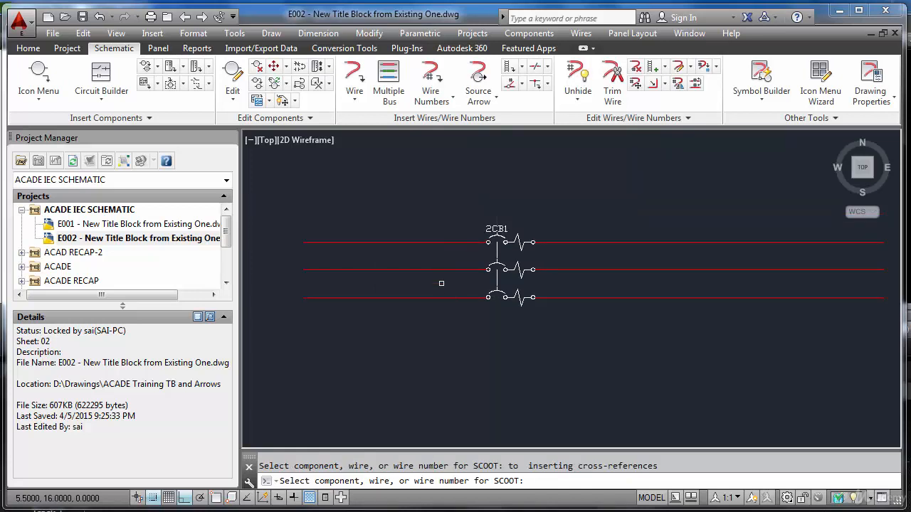
Reverse all three poles of the circuit protector on the bus with Reverse/Flip Component, using the Reverse option.
scroll(441, 283, "down", 2)
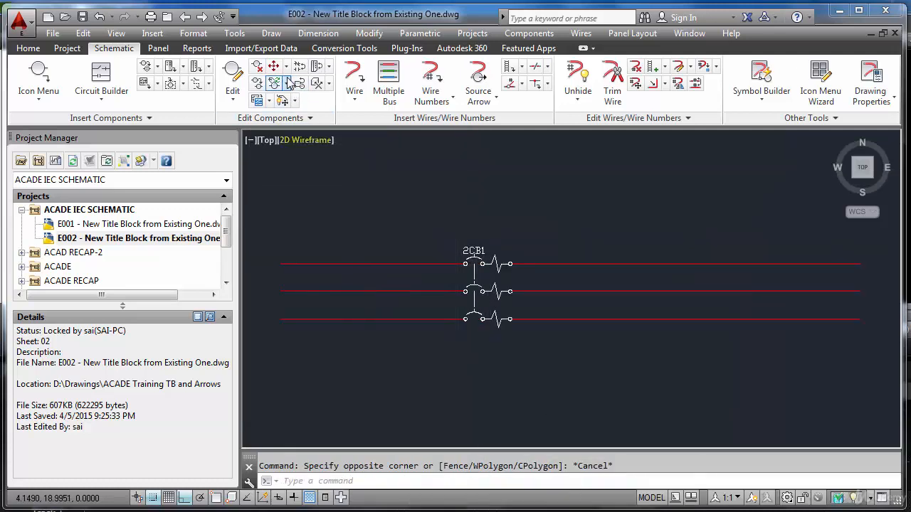
left_click(285, 66)
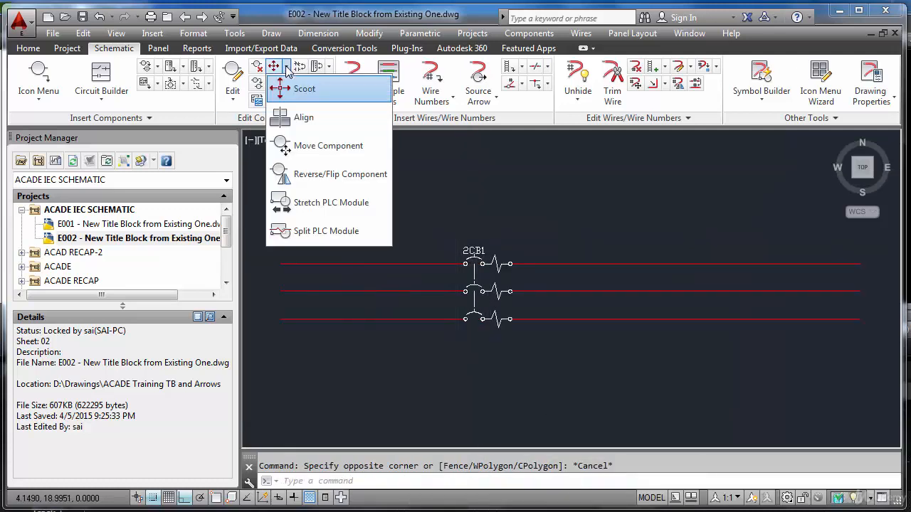
left_click(330, 177)
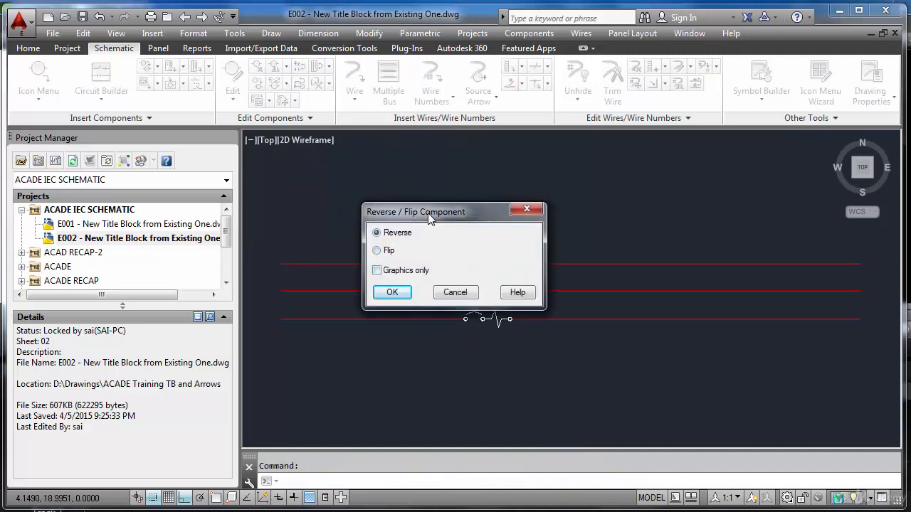
left_click_drag(430, 211, 625, 177)
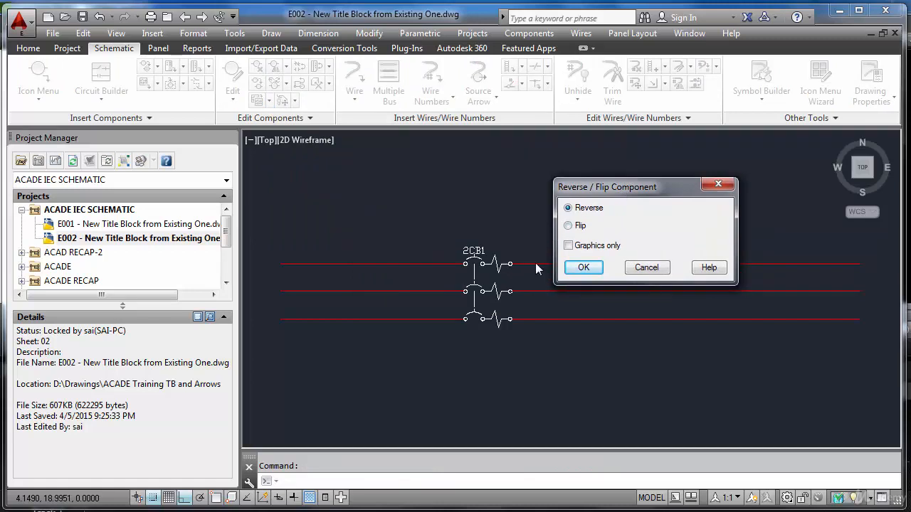
left_click(582, 269)
left_click(474, 250)
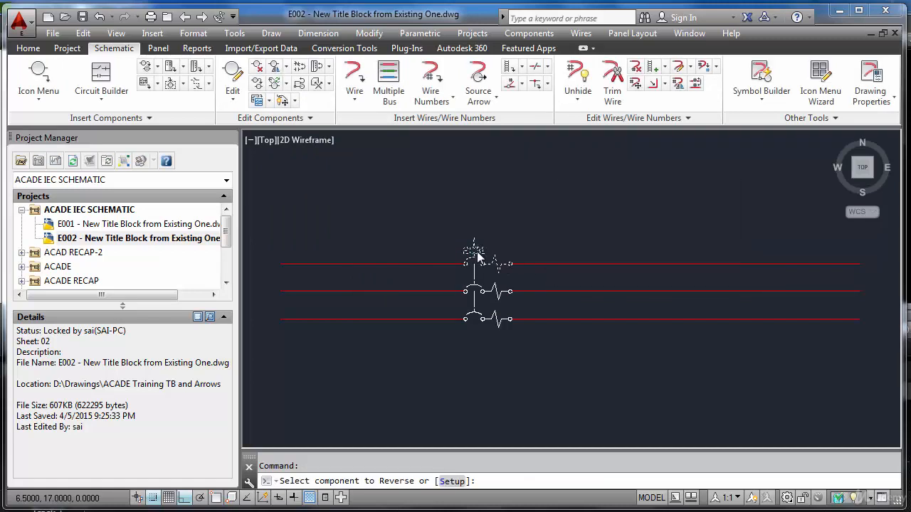
left_click(489, 294)
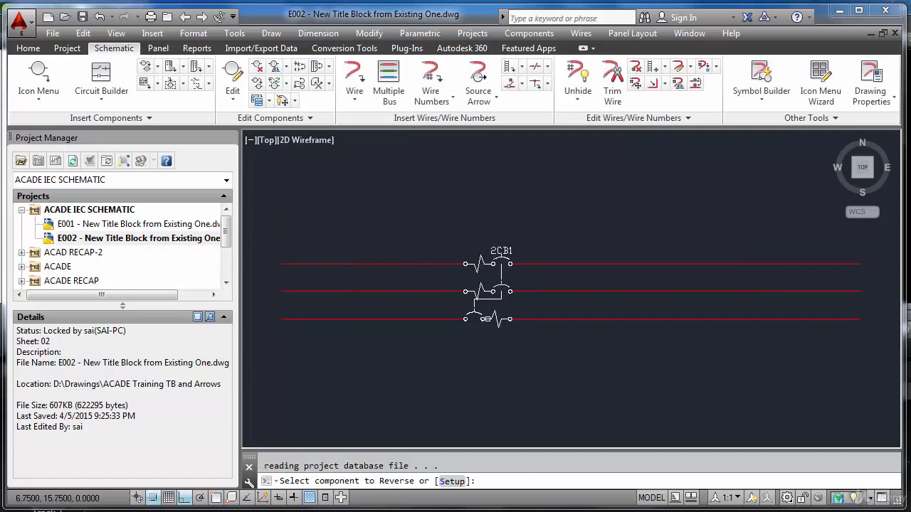
left_click(489, 318)
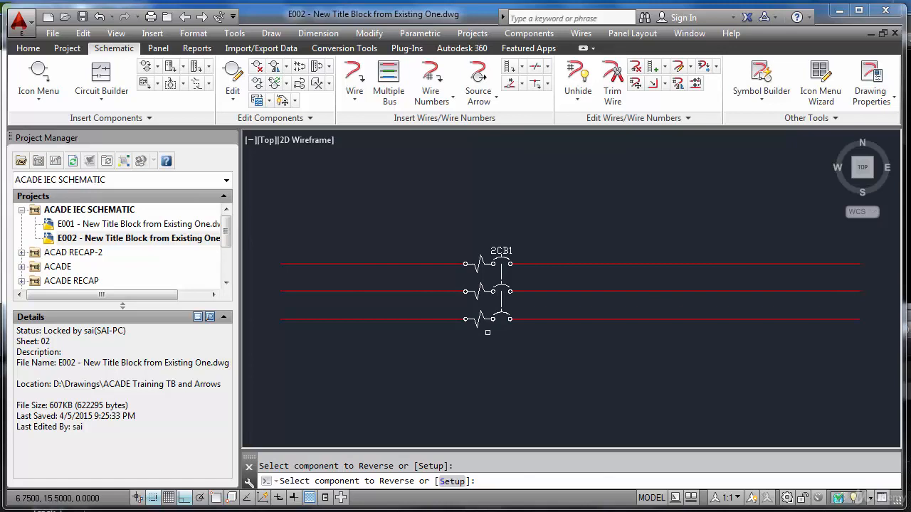
right_click(486, 340)
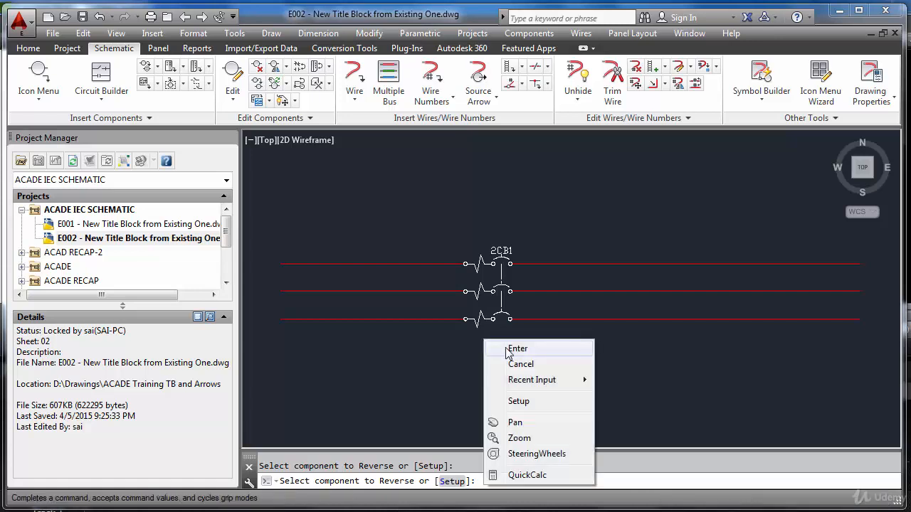
left_click(508, 351)
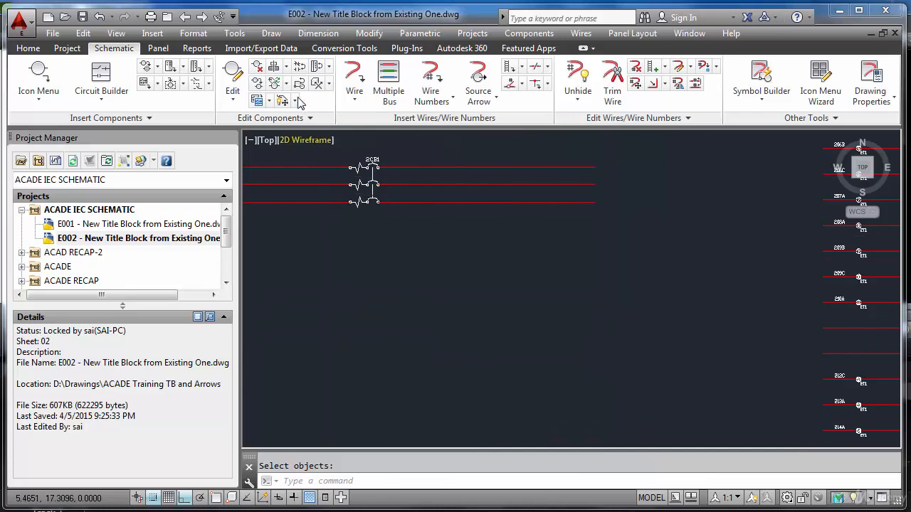
Turn snap off and reverse each of the circuit protector's three poles back to its original orientation.
left_click(299, 82)
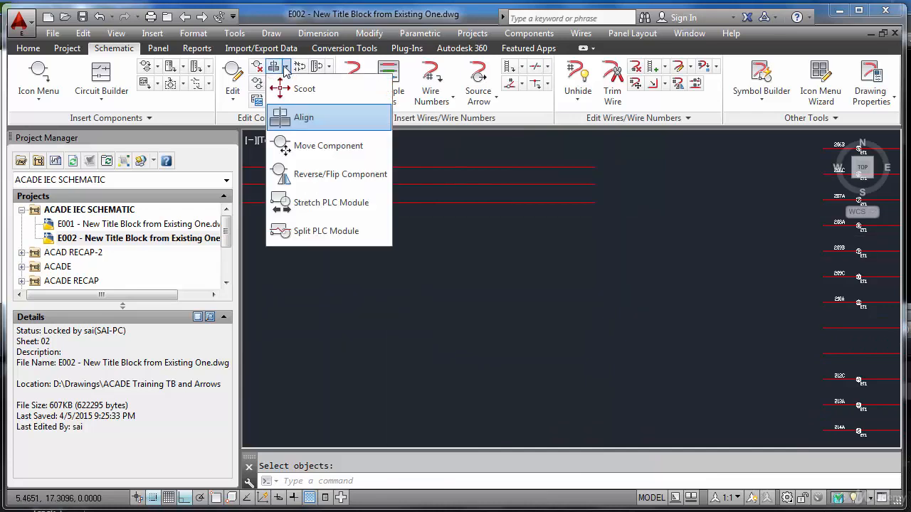
left_click(320, 173)
left_click(397, 289)
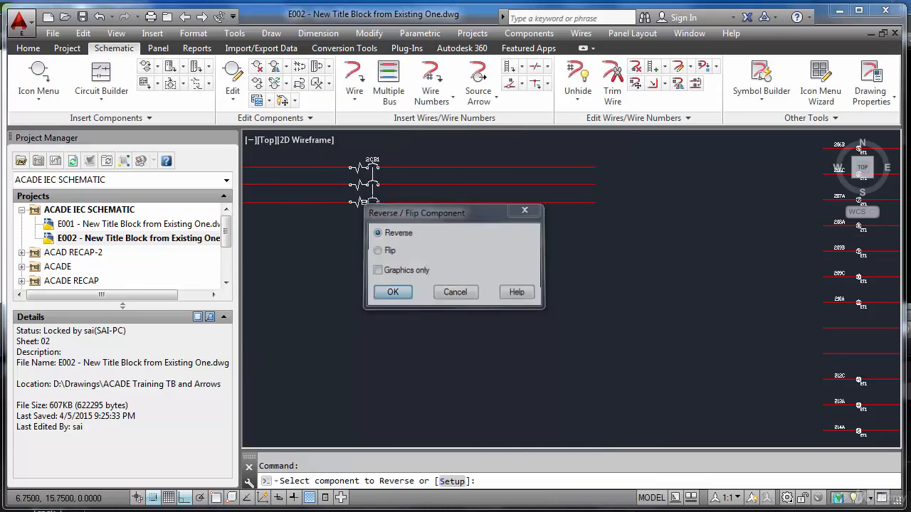
key("Return")
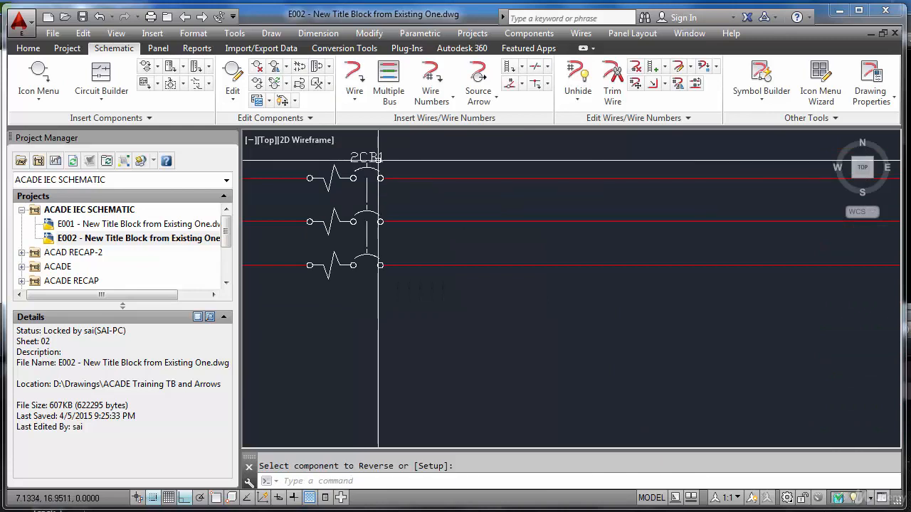
key("Return")
left_click(393, 291)
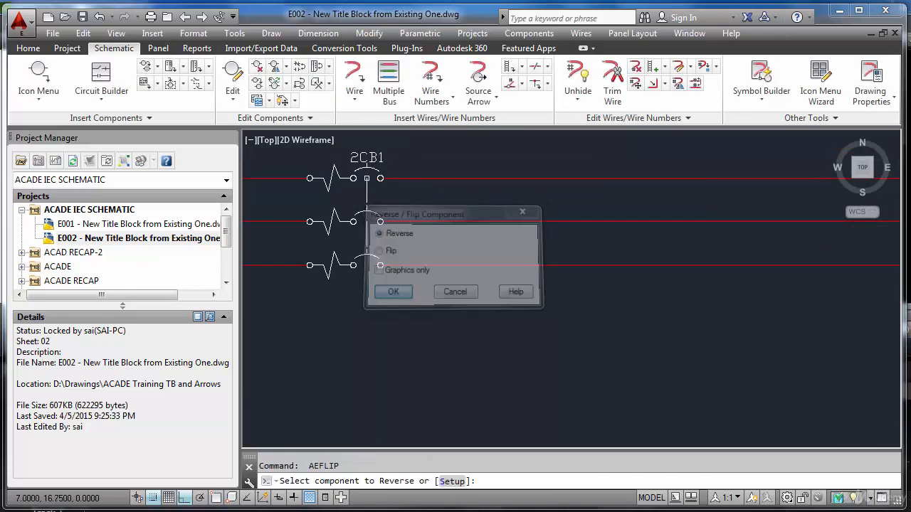
left_click(152, 497)
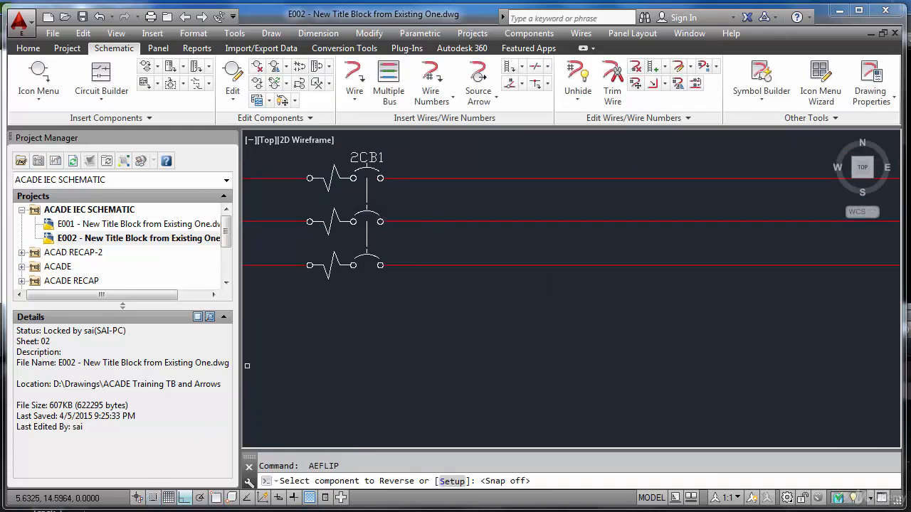
left_click(377, 165)
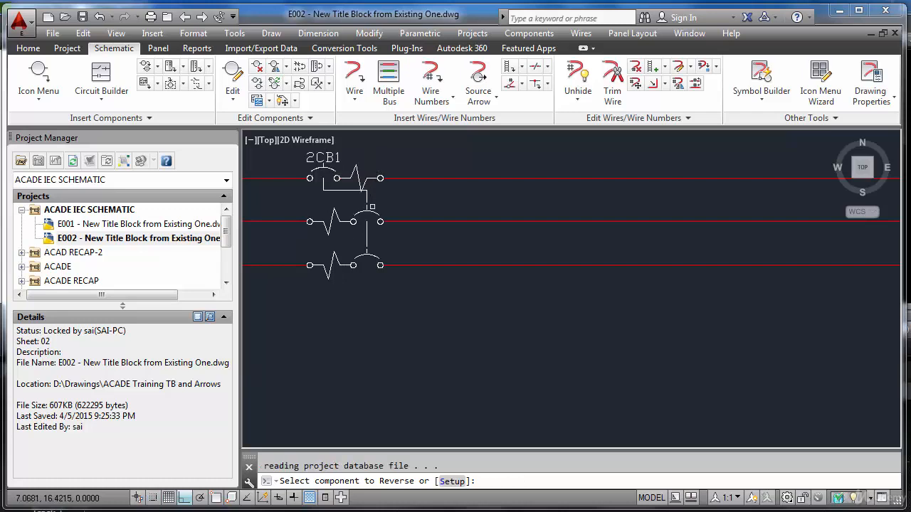
left_click(377, 215)
left_click(370, 254)
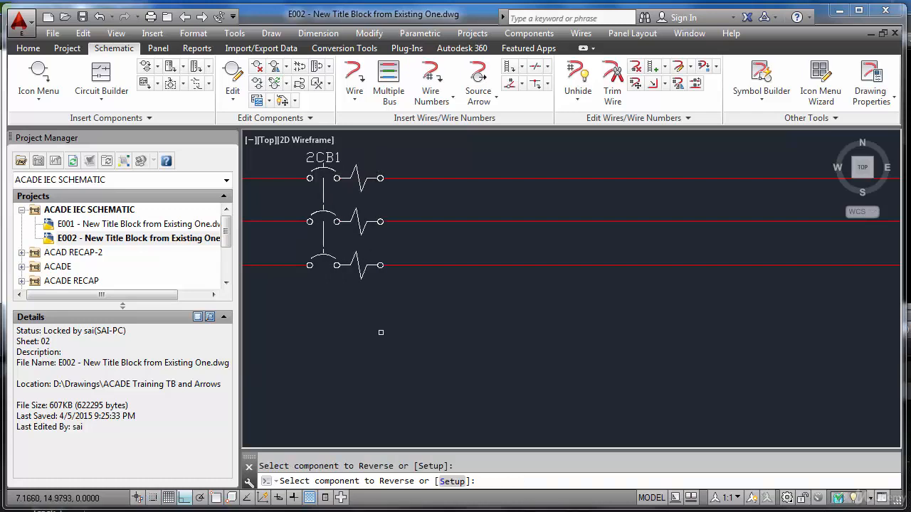
right_click(378, 308)
left_click(403, 318)
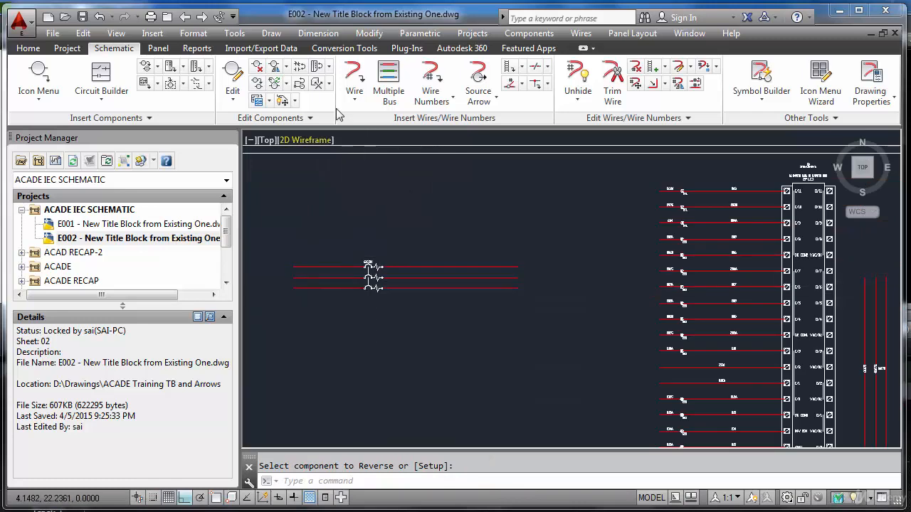
Copy the three-wire bus with its circuit protector using AECOPYCIRCUIT, with snap on, placing the copy directly below the original.
left_click(388, 80)
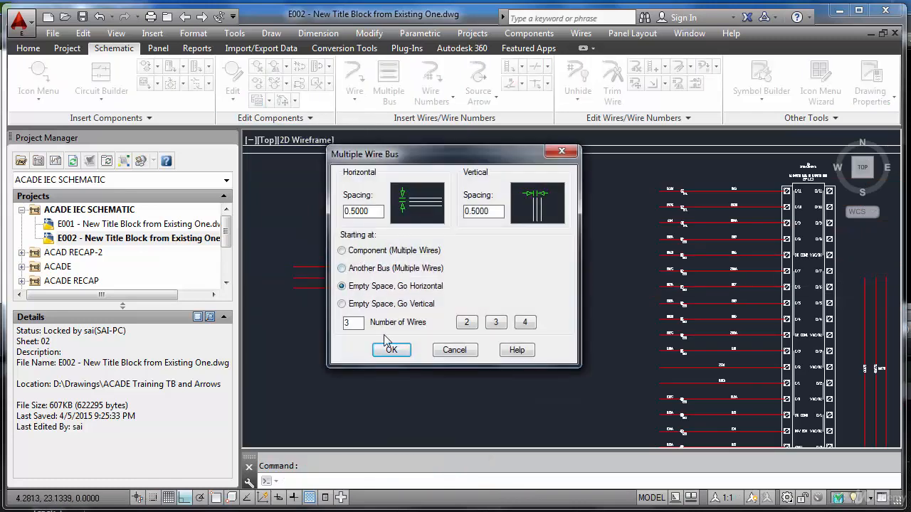
left_click(455, 350)
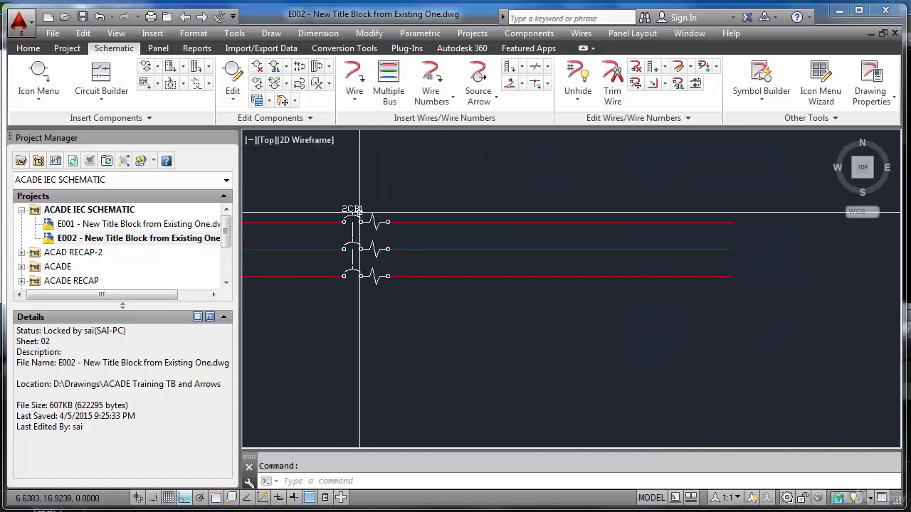
type("A")
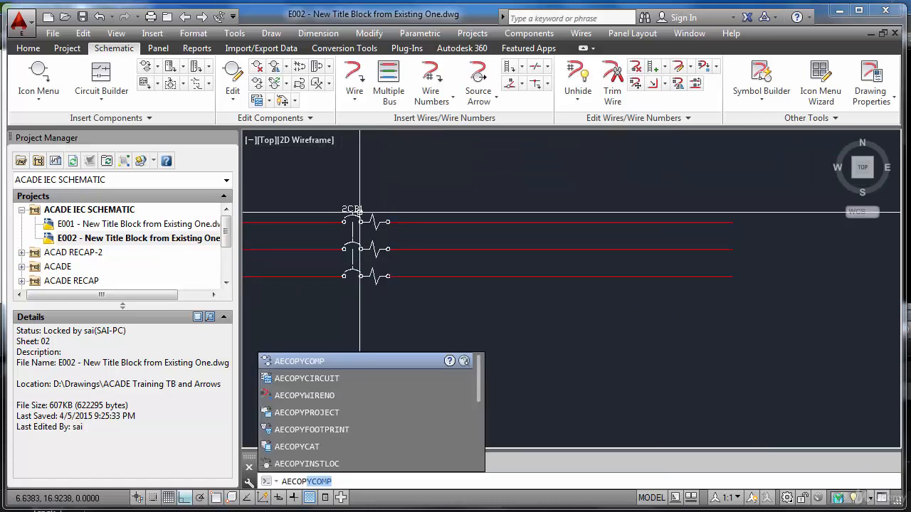
type("ECOPYC")
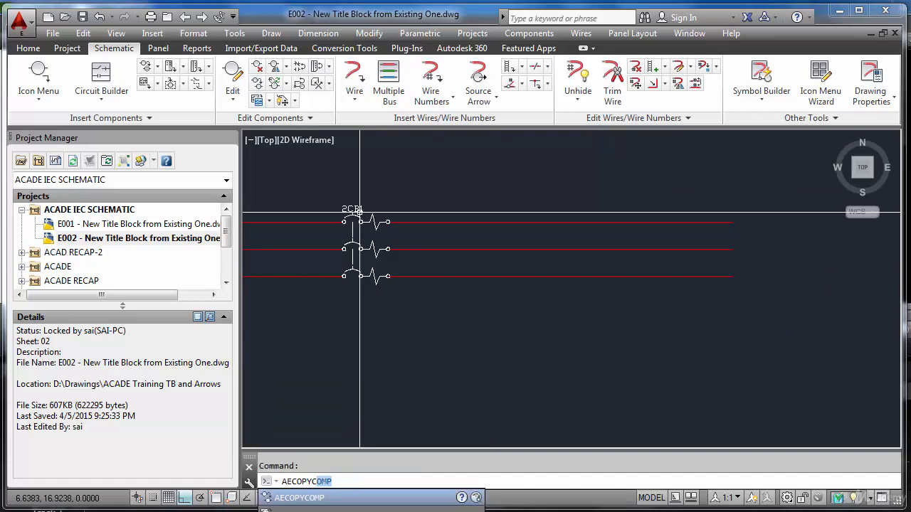
key("Down")
key("Down")
key("Up")
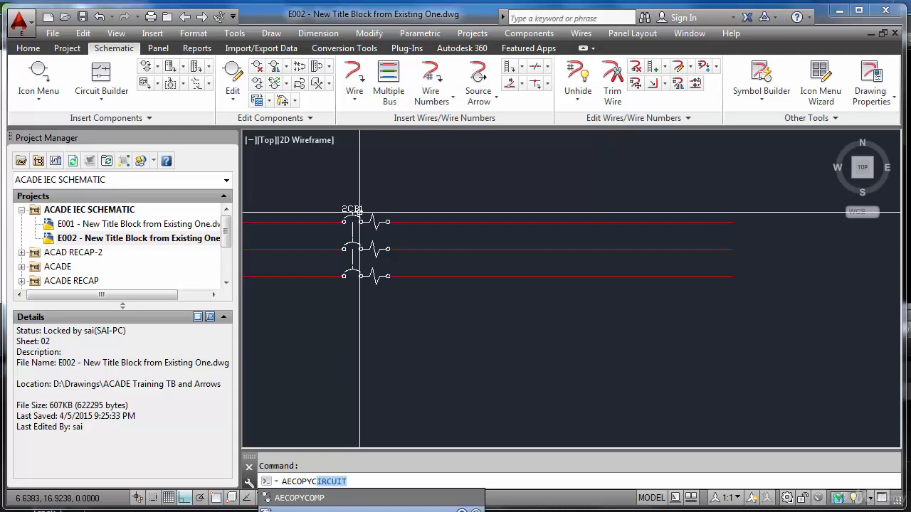
key("Return")
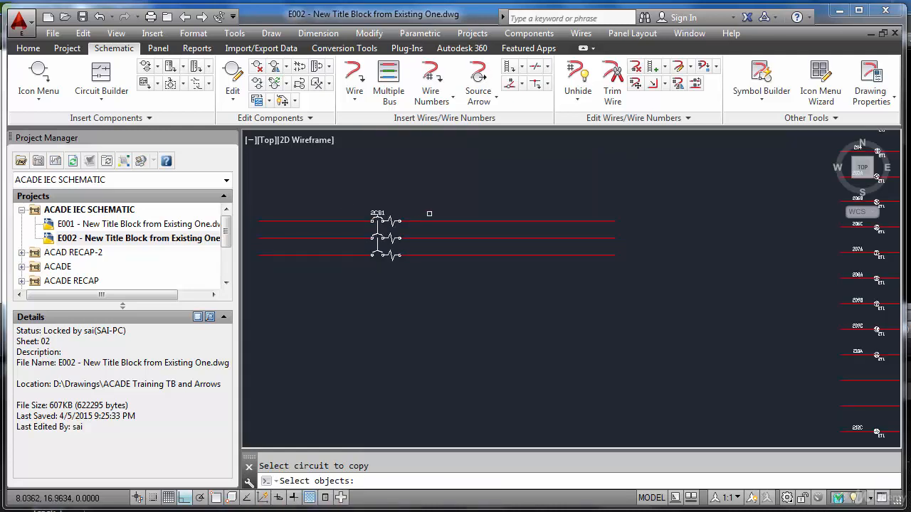
left_click(447, 202)
left_click(356, 286)
scroll(397, 271, "down", 2)
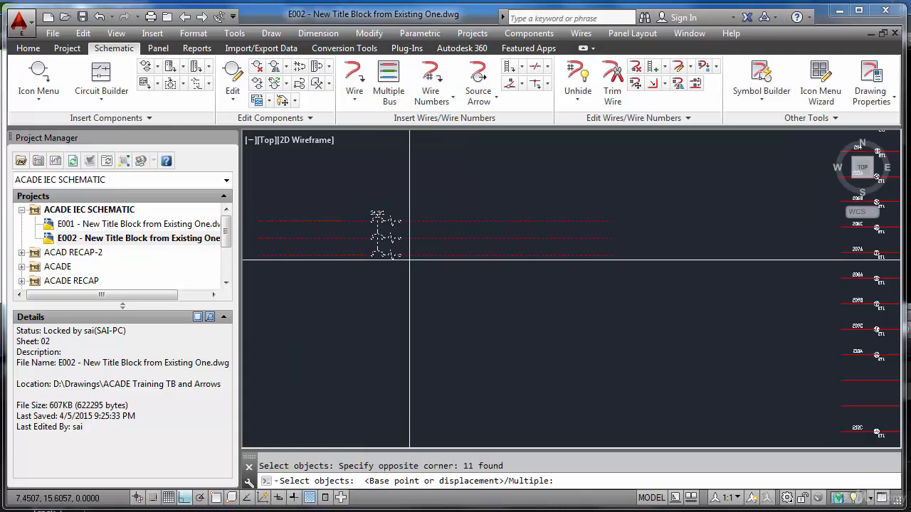
left_click(152, 497)
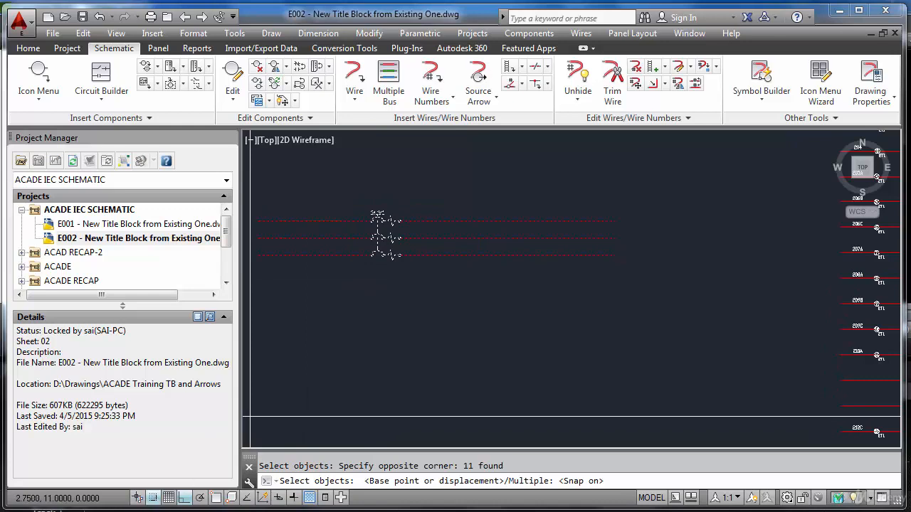
left_click(437, 255)
left_click(445, 340)
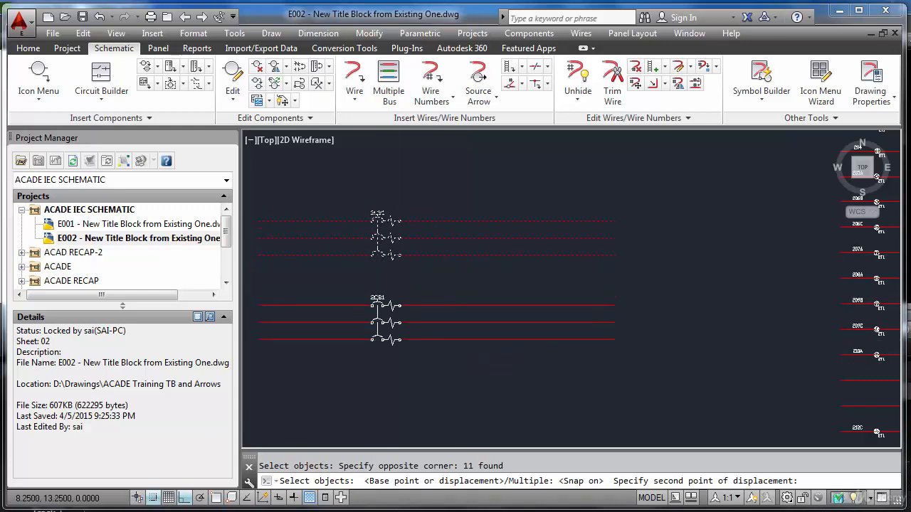
scroll(372, 304, "up", 5)
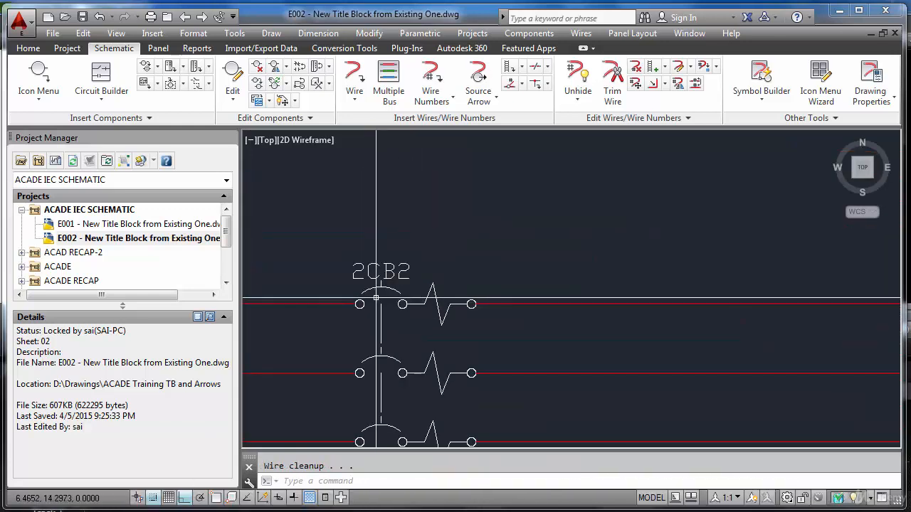
scroll(394, 290, "down", 6)
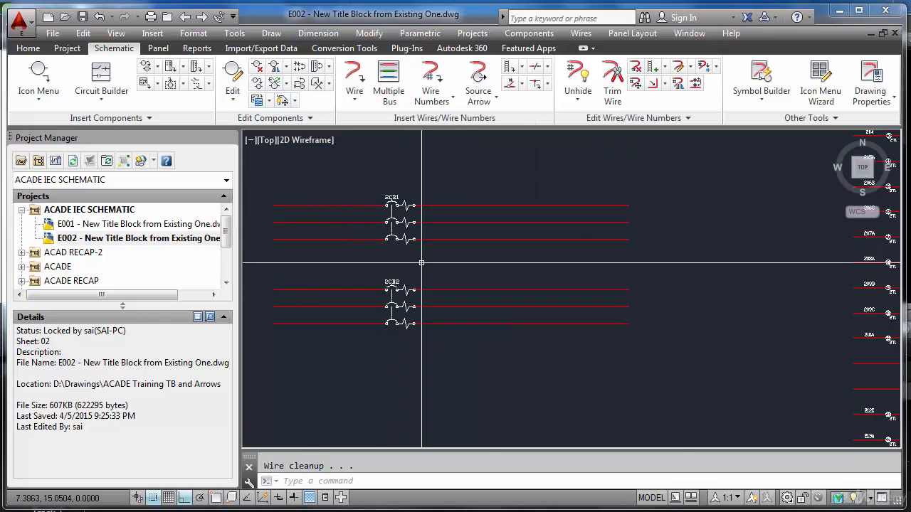
type("ae")
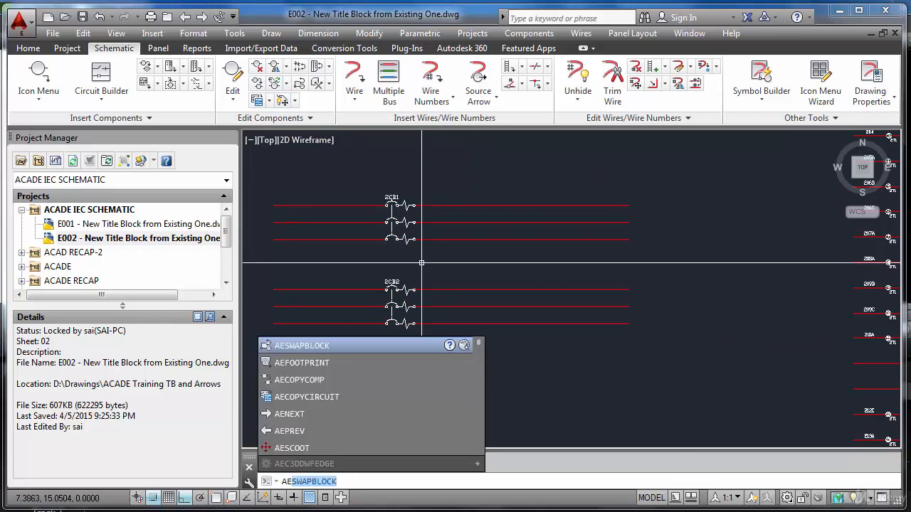
key("Return")
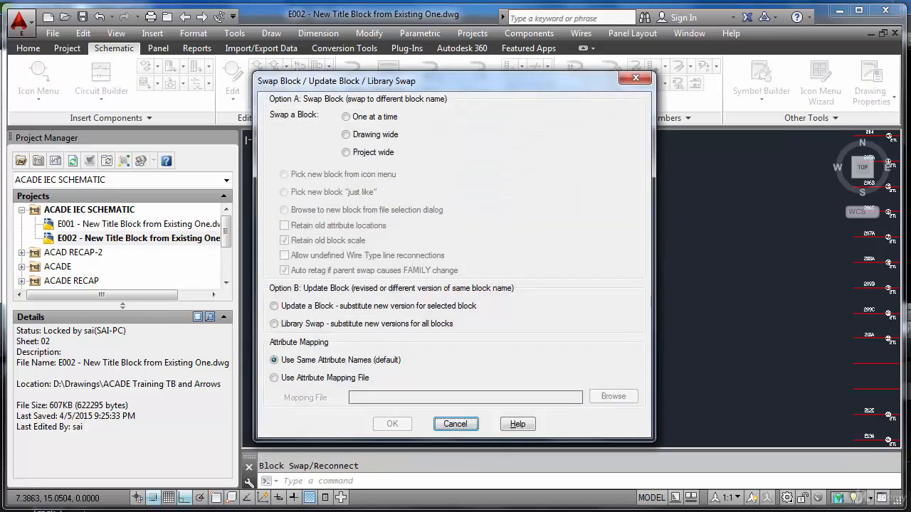
key("Escape")
Scoot the copied circuit protector on the lower bus to the right along its wires, moving its linked poles with it.
type("sc")
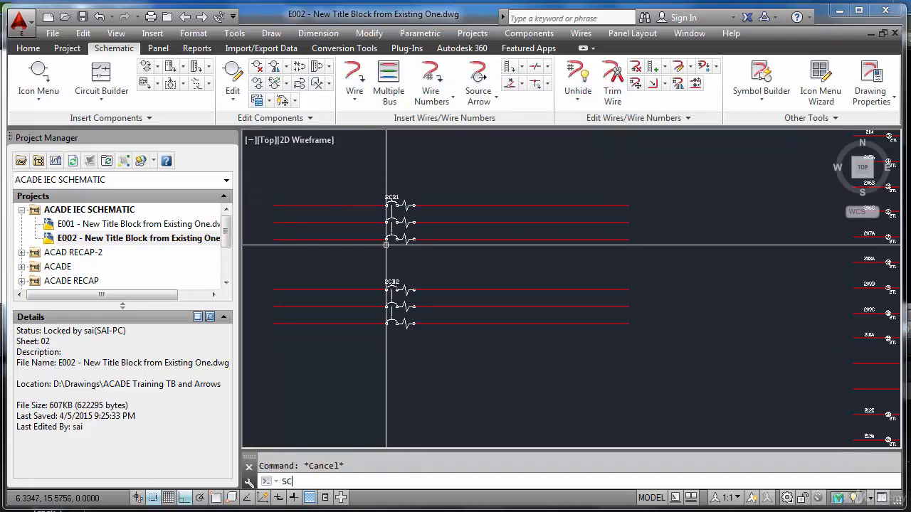
type("oo")
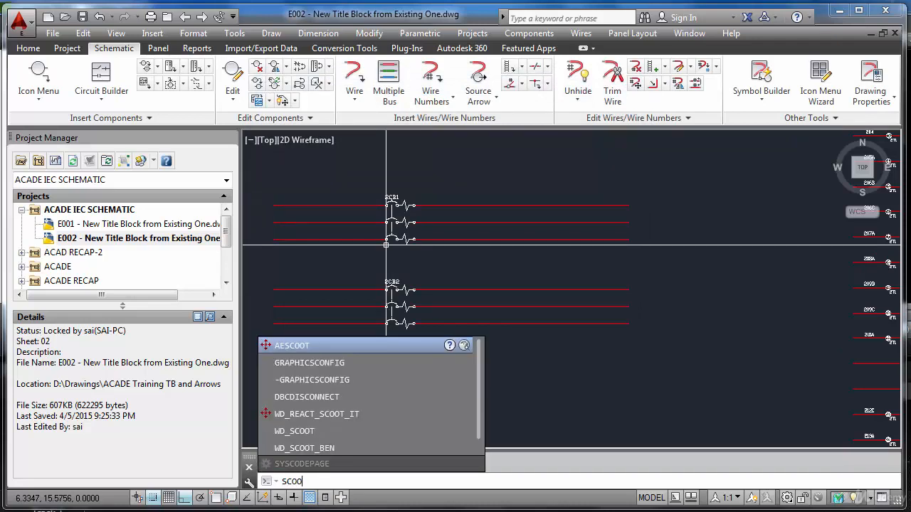
key("Return")
left_click(392, 282)
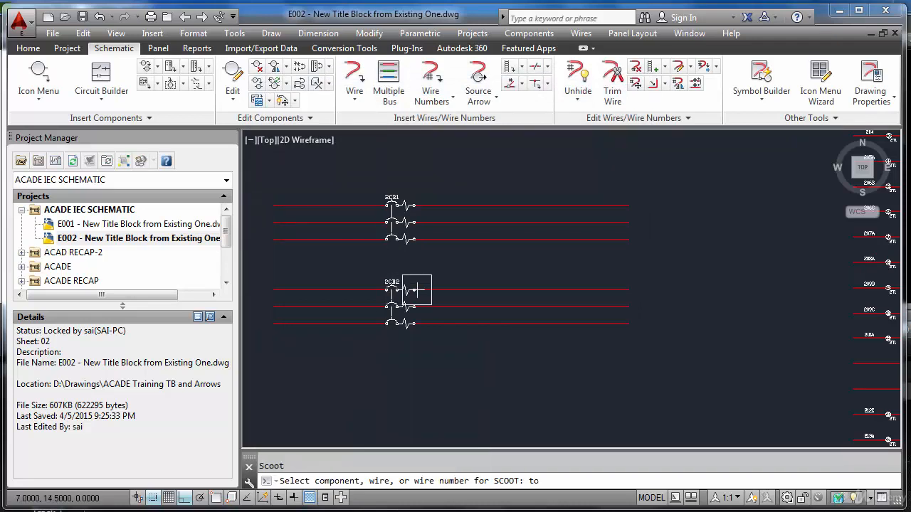
left_click(441, 290)
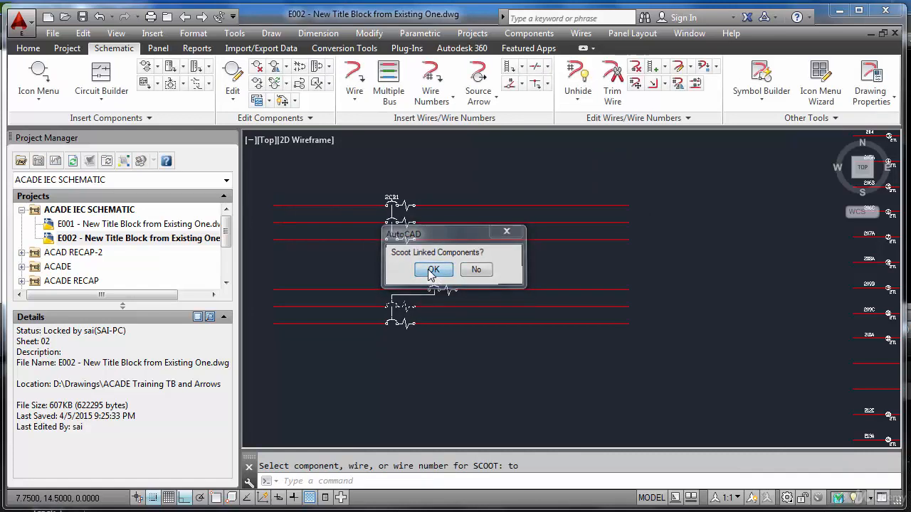
left_click(431, 270)
key("Return")
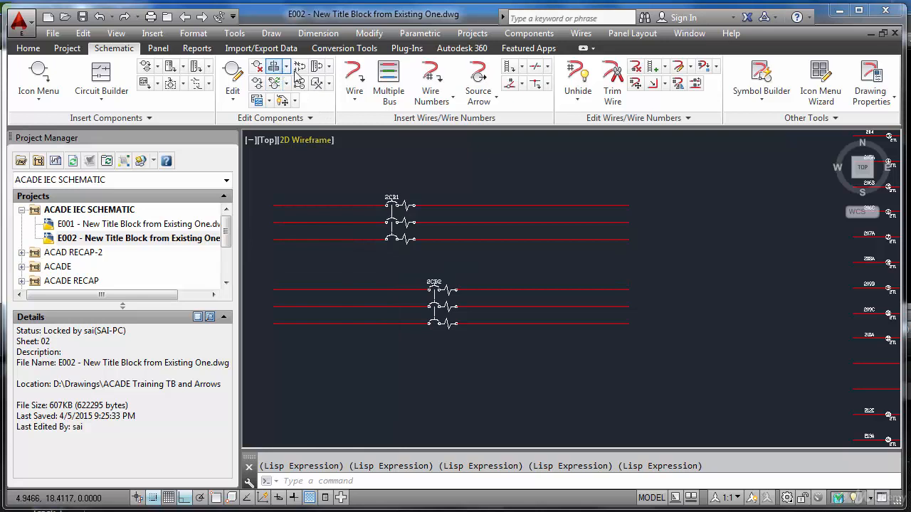
Align the lower bus's circuit protector vertically with the upper circuit protector using the Align command.
left_click(285, 66)
left_click(299, 118)
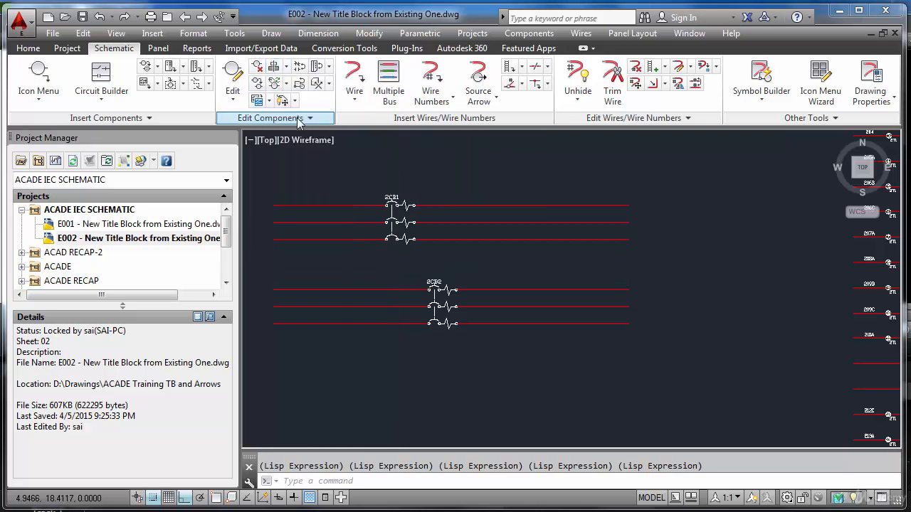
left_click(392, 205)
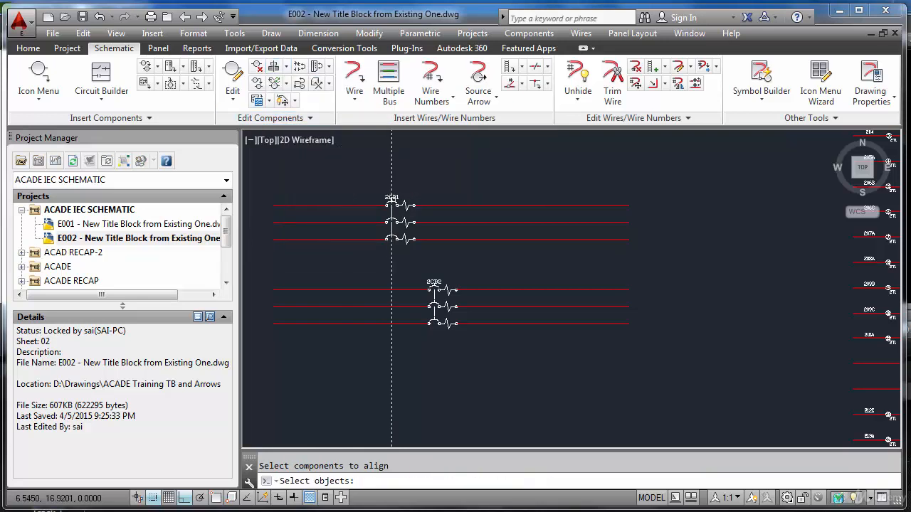
left_click(443, 305)
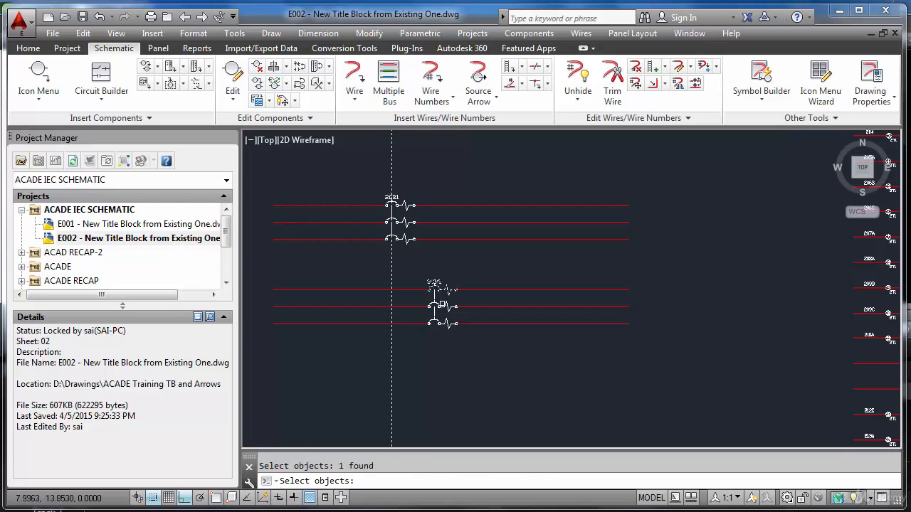
key("Return")
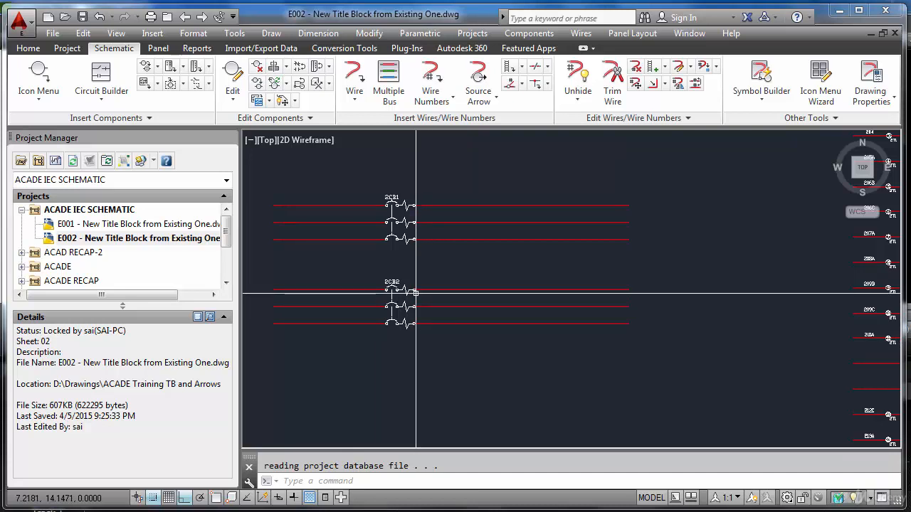
mouse_move(415, 291)
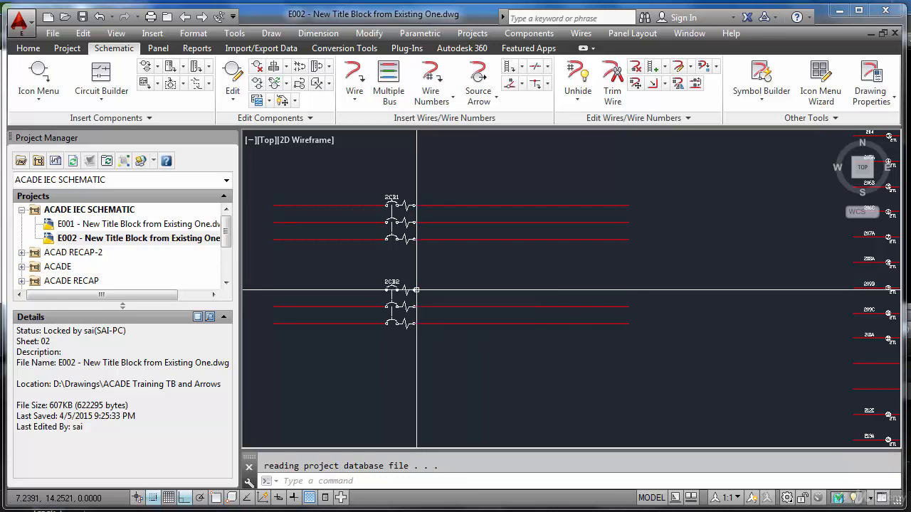
Try to move the tag text of the upper circuit protector as a separate attribute with the Move Attribute command.
scroll(415, 291, "down", 3)
scroll(425, 271, "up", 3)
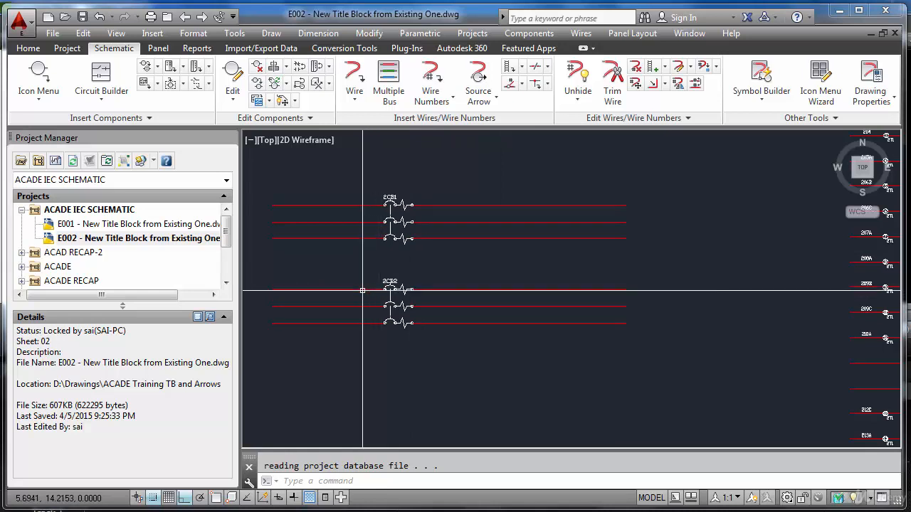
mouse_move(364, 290)
scroll(363, 290, "up", 5)
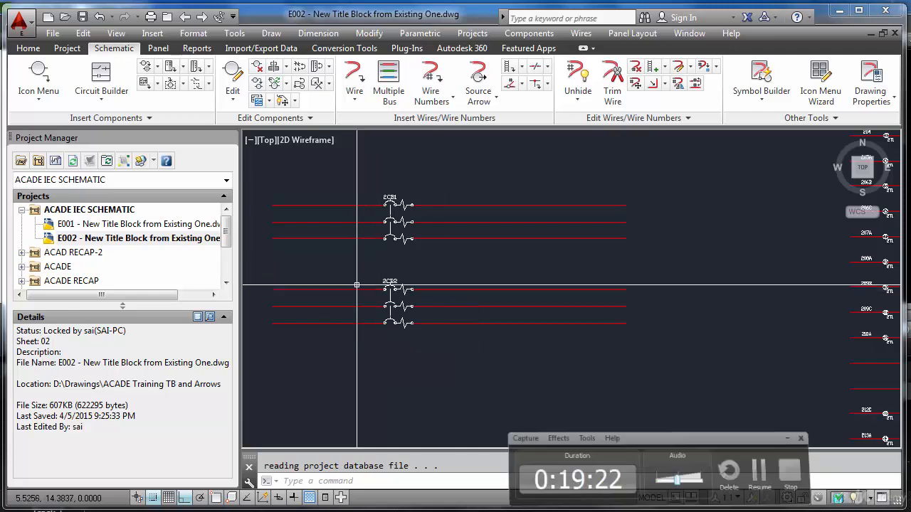
scroll(385, 289, "down", 3)
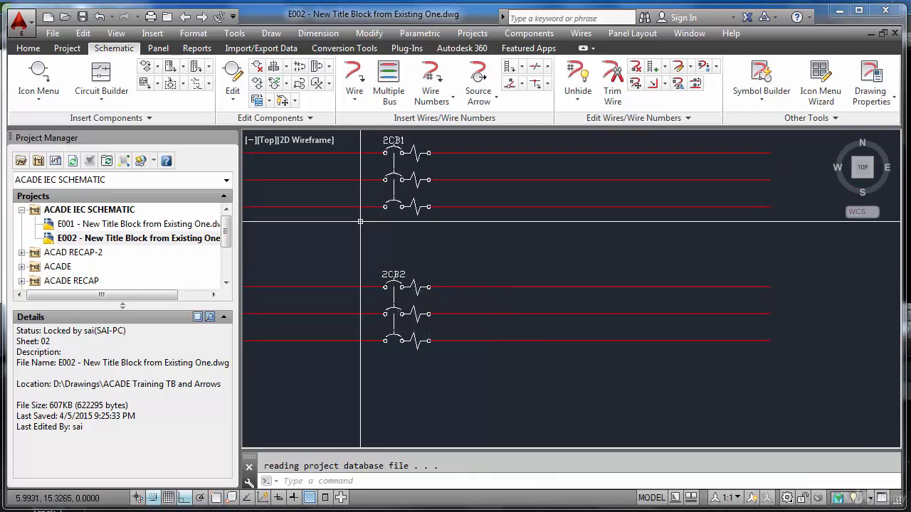
left_click(282, 103)
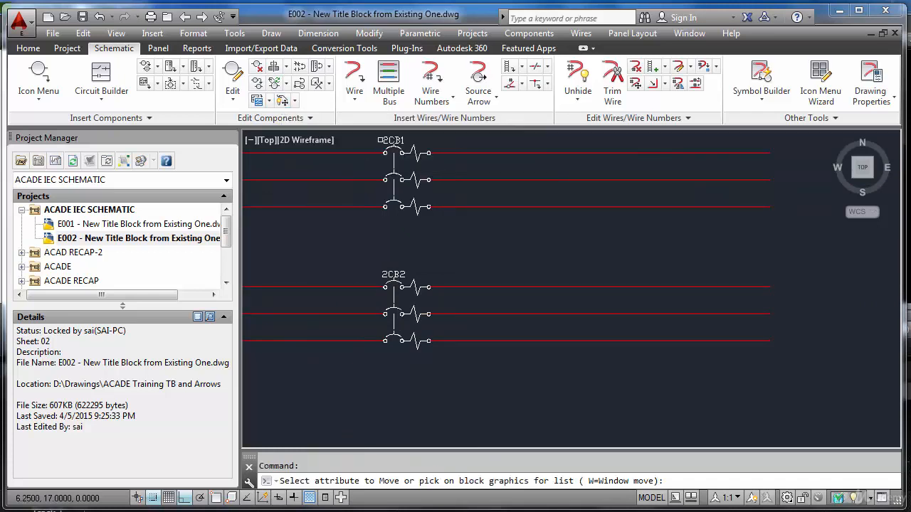
left_click(393, 141)
key("Return")
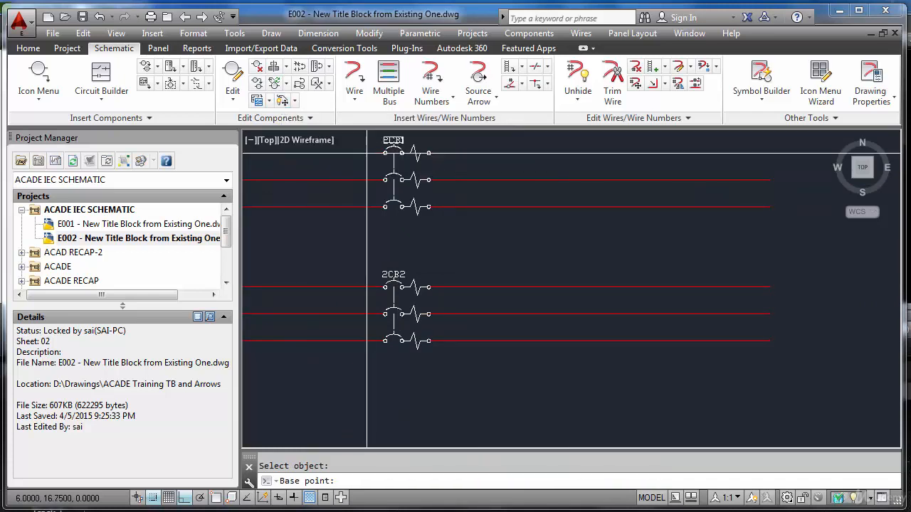
left_click(367, 153)
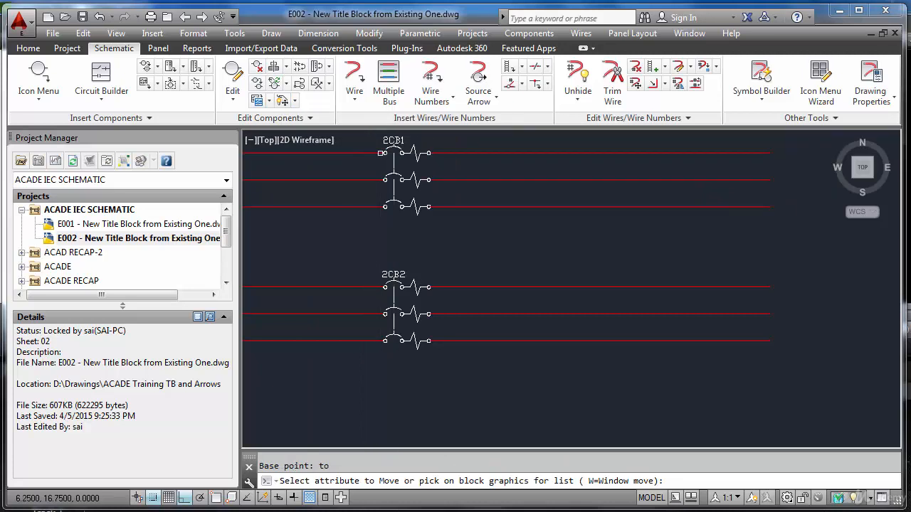
Examine the component editing commands offered in the marking menu for the upper and lower circuit protectors.
right_click(391, 146)
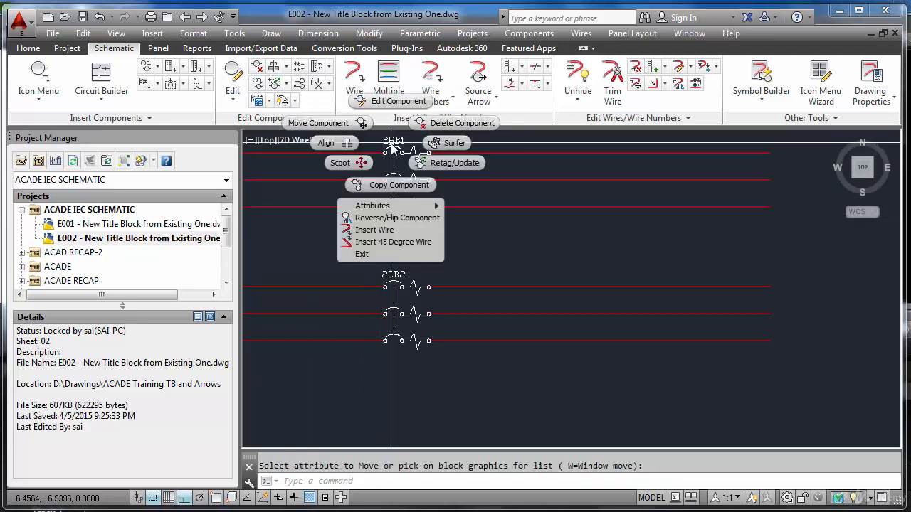
key("Escape")
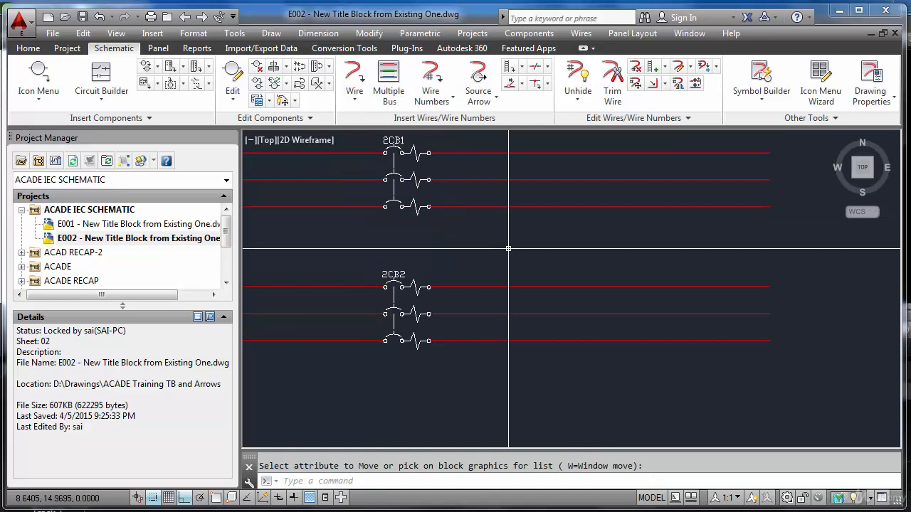
right_click(399, 278)
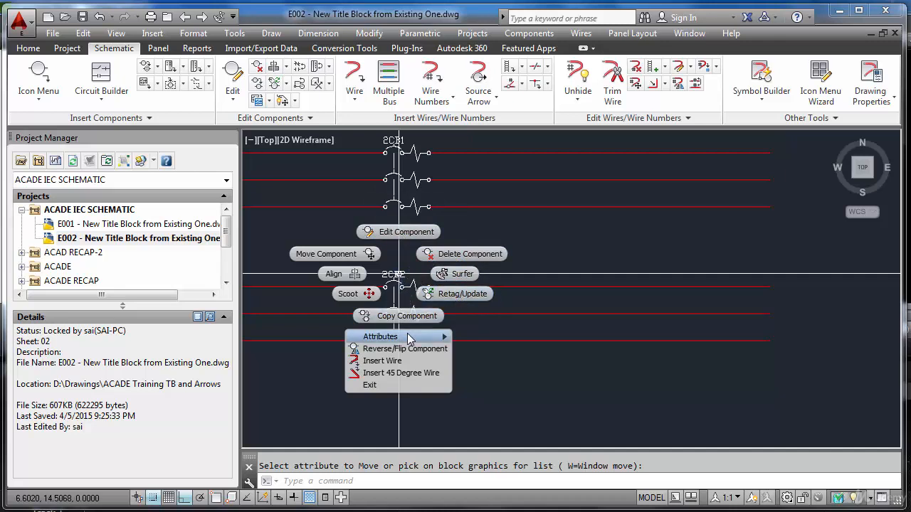
mouse_move(410, 340)
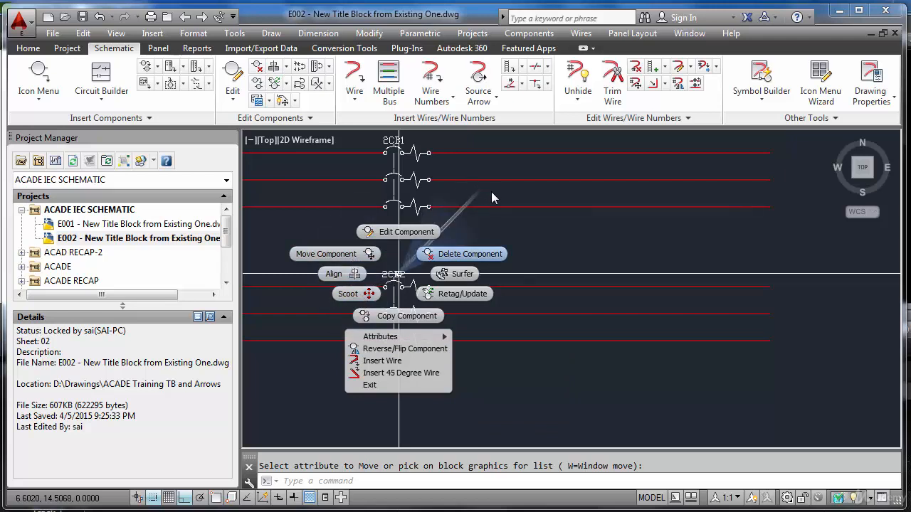
left_click(518, 227)
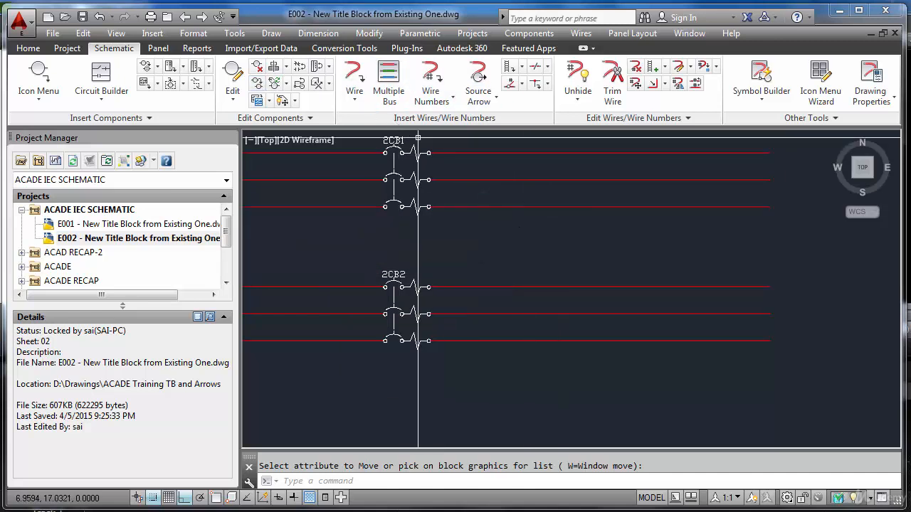
right_click(395, 278)
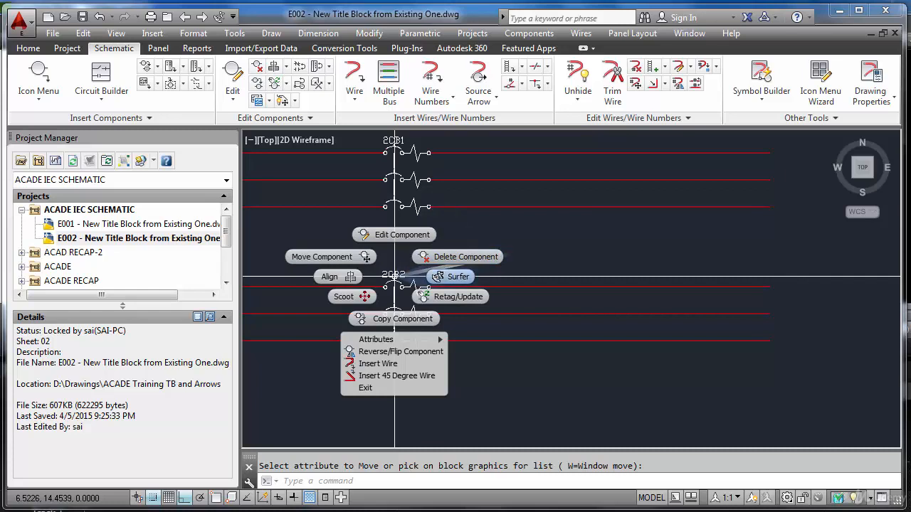
Draw a horizontal wire below the lower bus, ending in a short upward vertical segment at its right end.
scroll(557, 249, "down", 6)
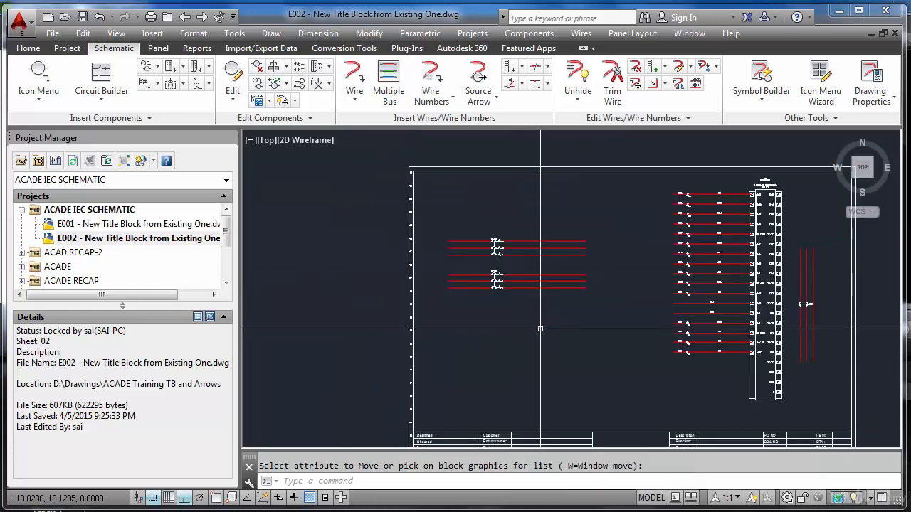
scroll(540, 328, "up", 3)
left_click(354, 78)
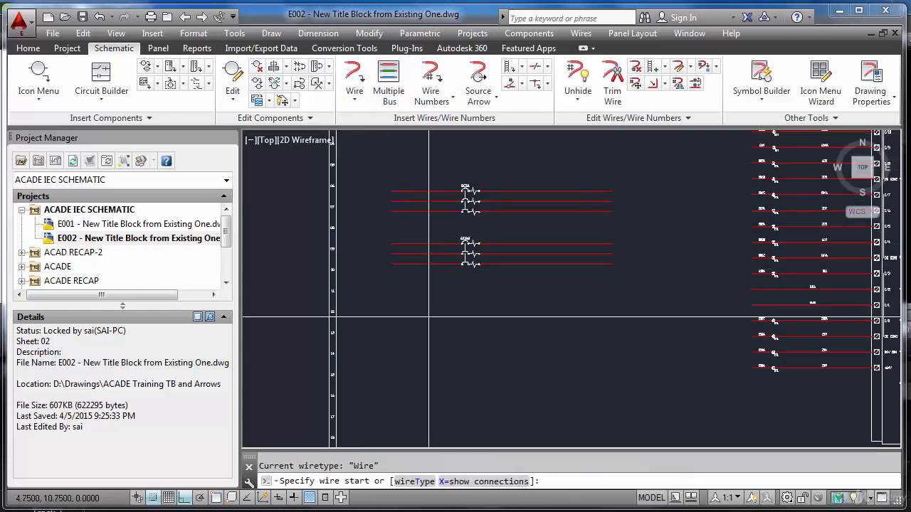
left_click(396, 328)
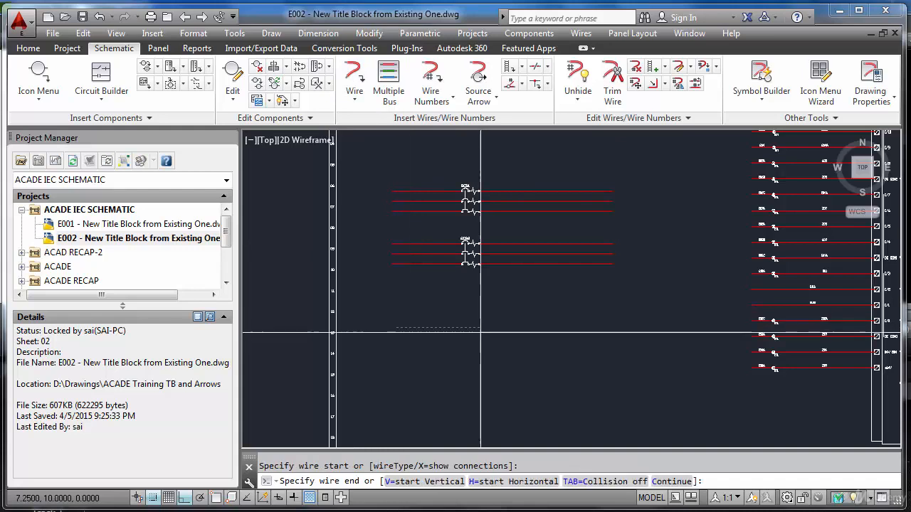
left_click(586, 318)
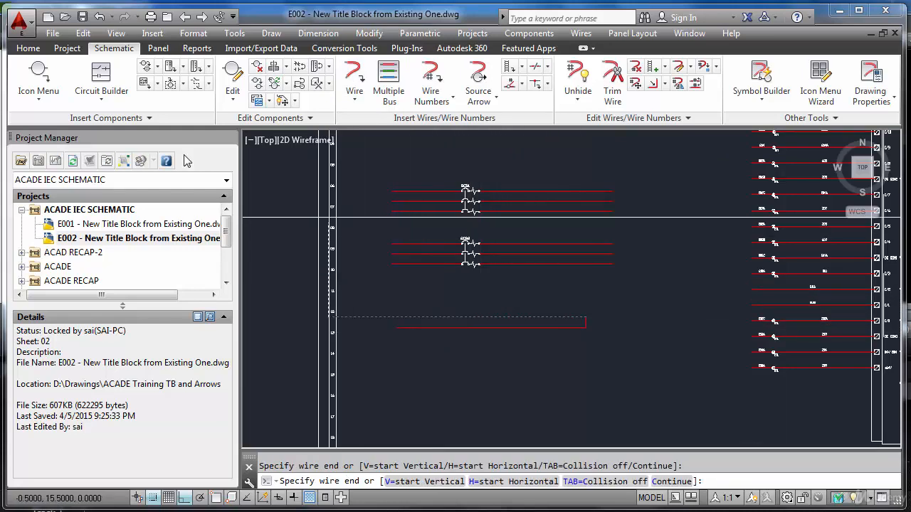
Insert a Relay Coil from the JIC Relays/Contacts symbols near the right end of the new wire.
left_click(39, 78)
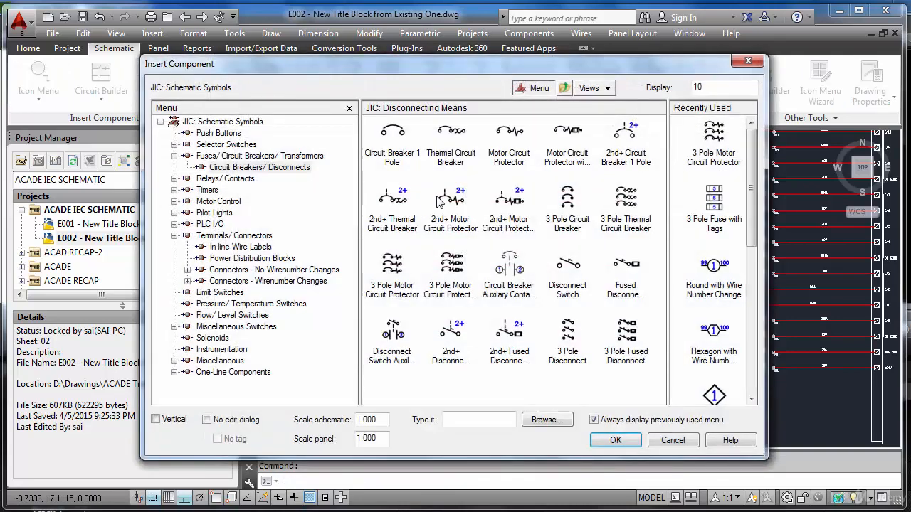
left_click(225, 122)
left_click(506, 193)
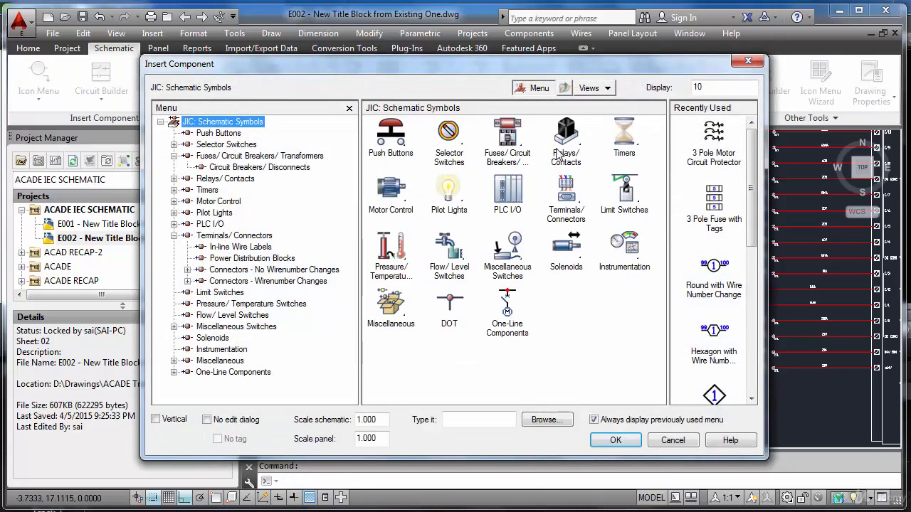
left_click(392, 135)
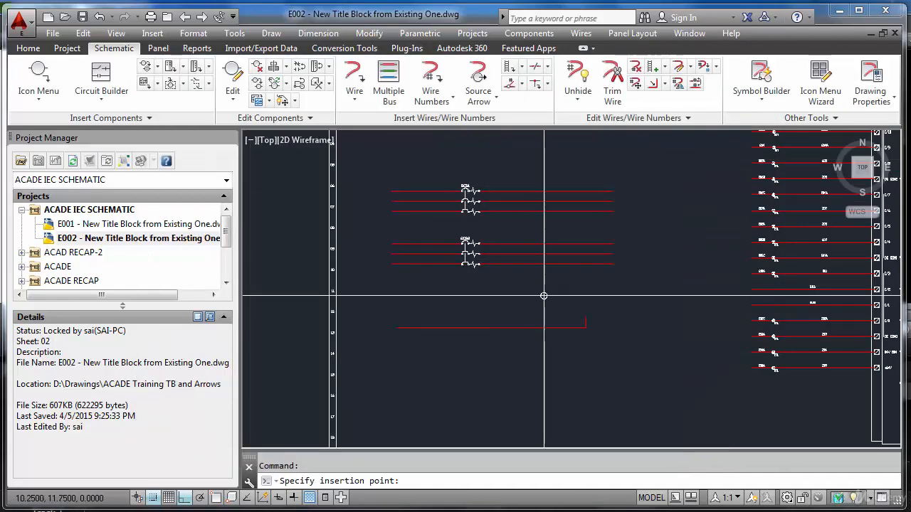
scroll(571, 328, "up", 3)
left_click(571, 328)
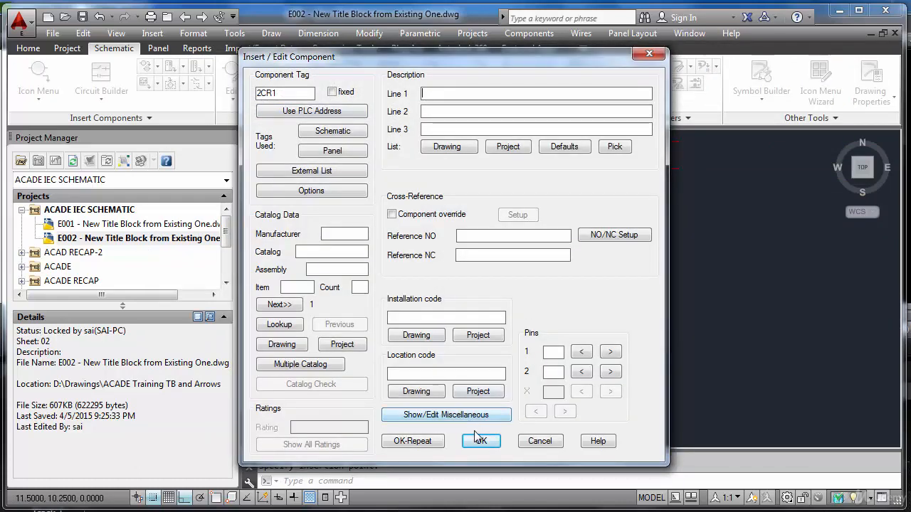
Review the relay coil's NO/NC contact setup without changing it, and accept the coil's component details with its default tag.
left_click(611, 239)
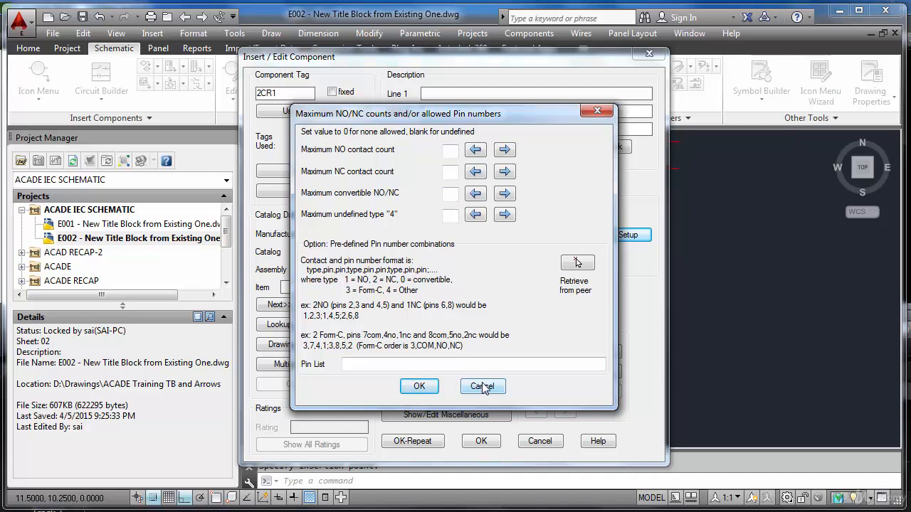
left_click(455, 154)
left_click(483, 386)
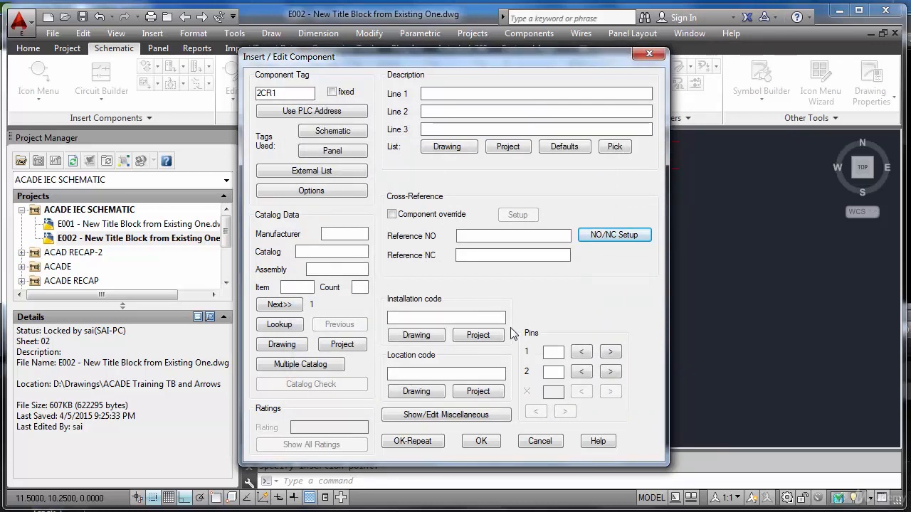
left_click_drag(491, 59, 446, 43)
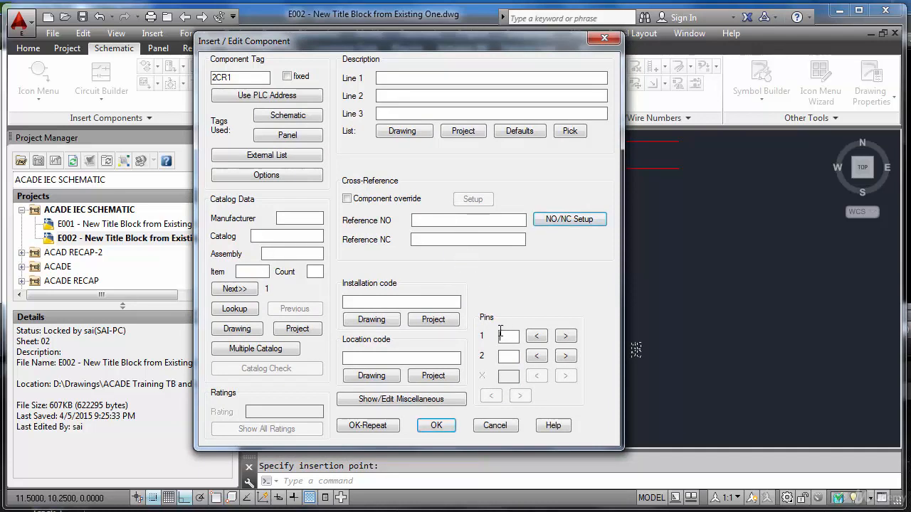
left_click(436, 425)
Draw a second horizontal wire below the relay coil's wire and join it up to that wire's right-hand corner.
scroll(537, 312, "down", 4)
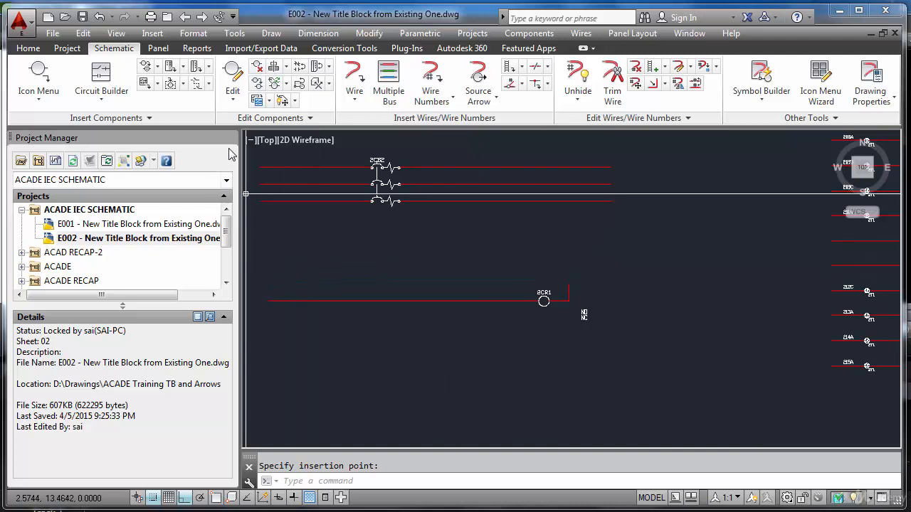
left_click(354, 77)
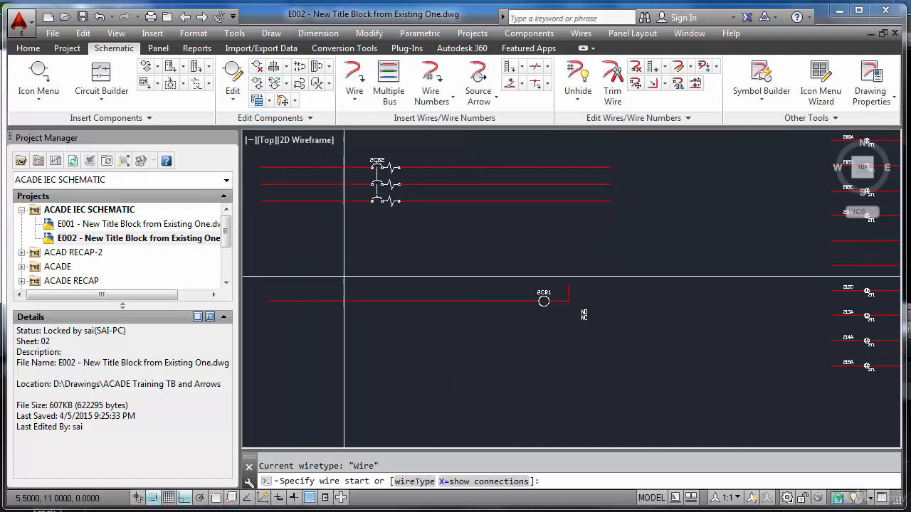
left_click(268, 343)
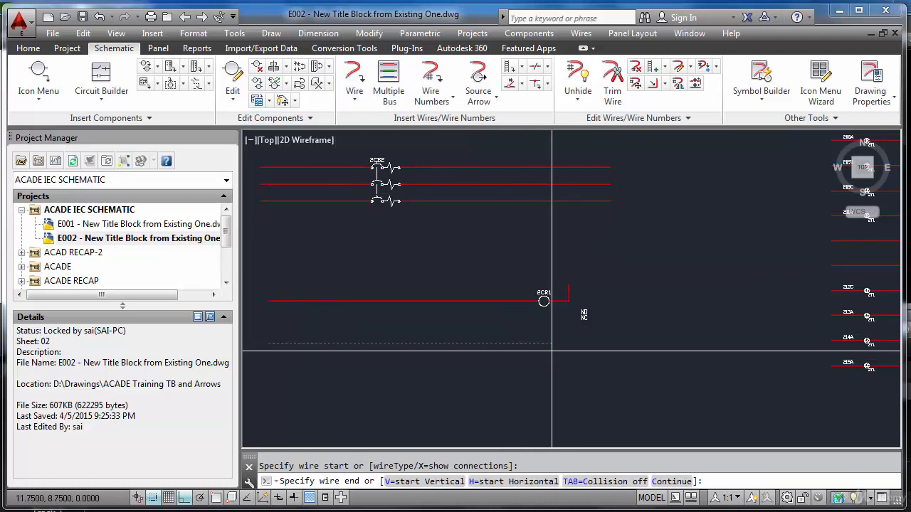
left_click(568, 301)
key("Escape")
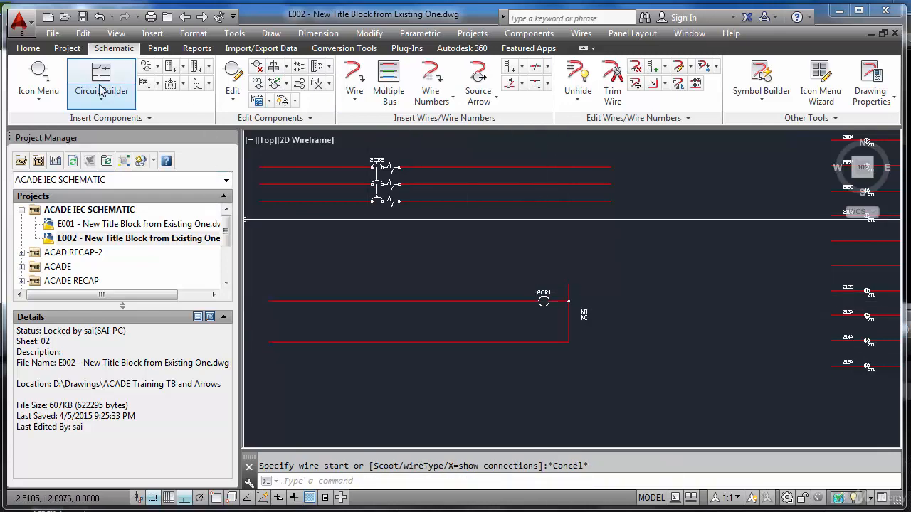
Insert a Relay NO Contact from the JIC Relays and Contacts symbols on the lower wire, near its left end.
left_click(48, 80)
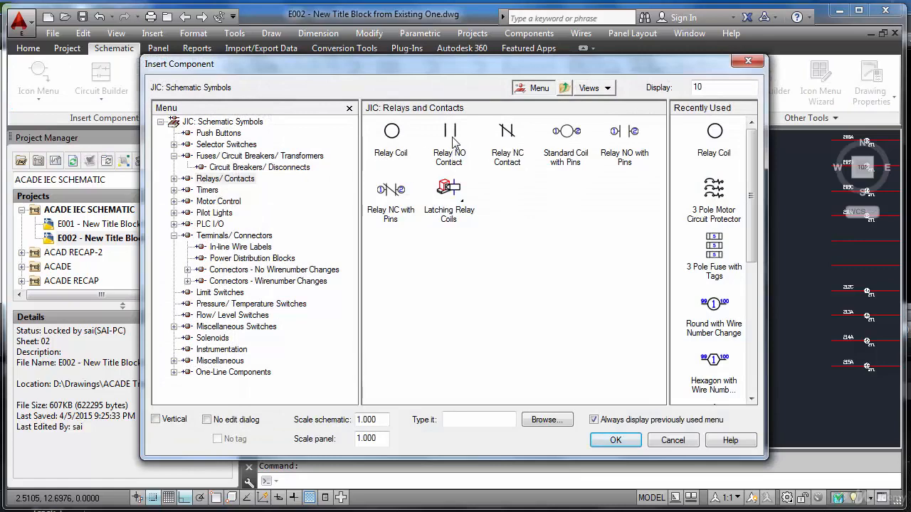
left_click(449, 135)
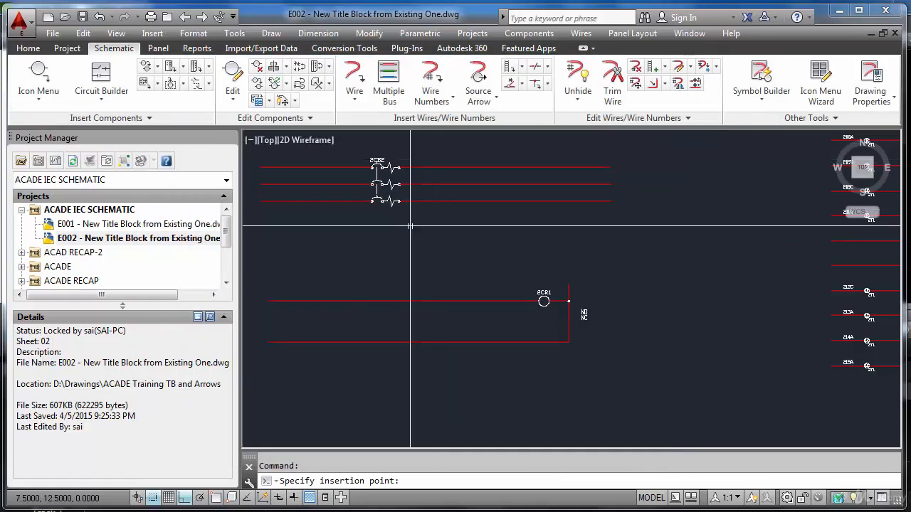
left_click(352, 343)
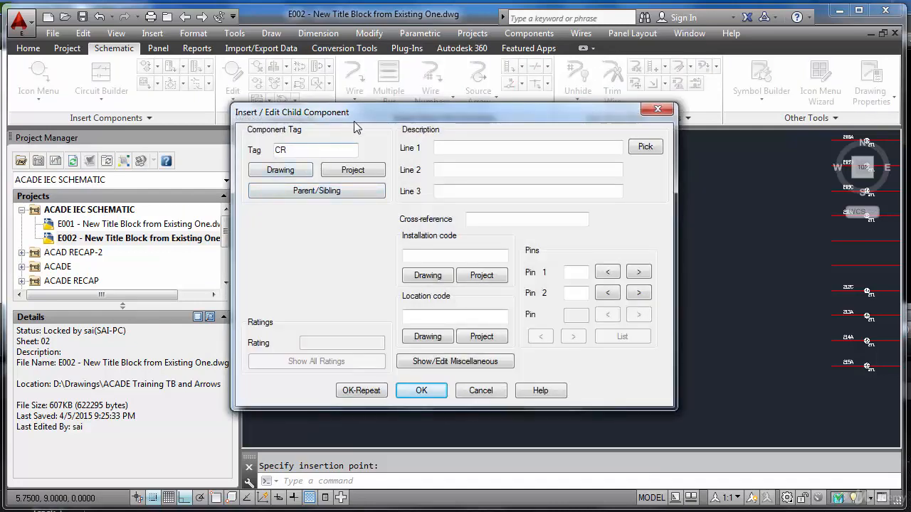
Look through the drawing and project tag lists for the CR family without assigning a tag to the contact.
mouse_move(362, 112)
left_mouse_down()
mouse_move(177, 211)
mouse_move(182, 172)
left_mouse_up()
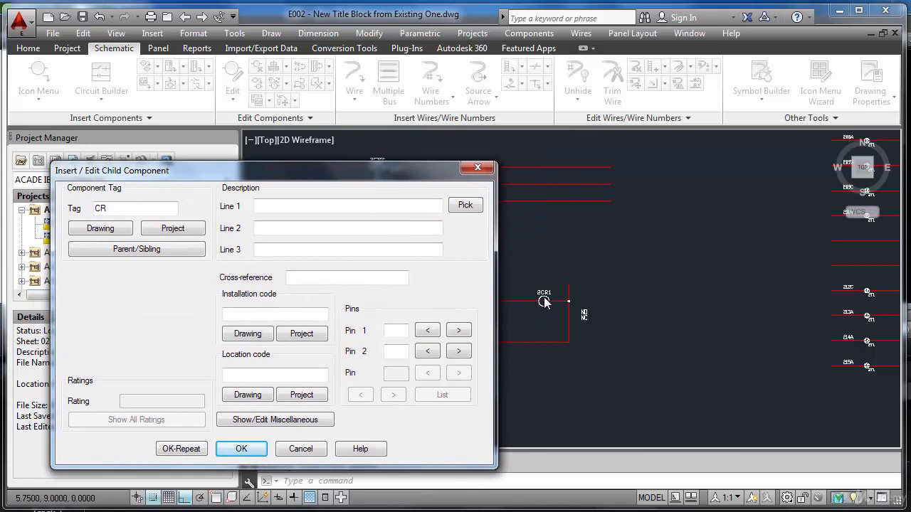
double_click(100, 208)
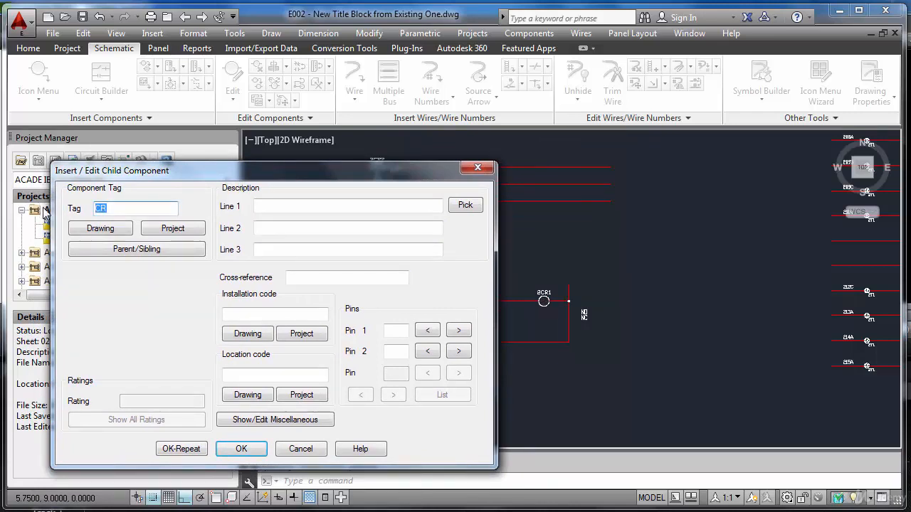
left_click(123, 233)
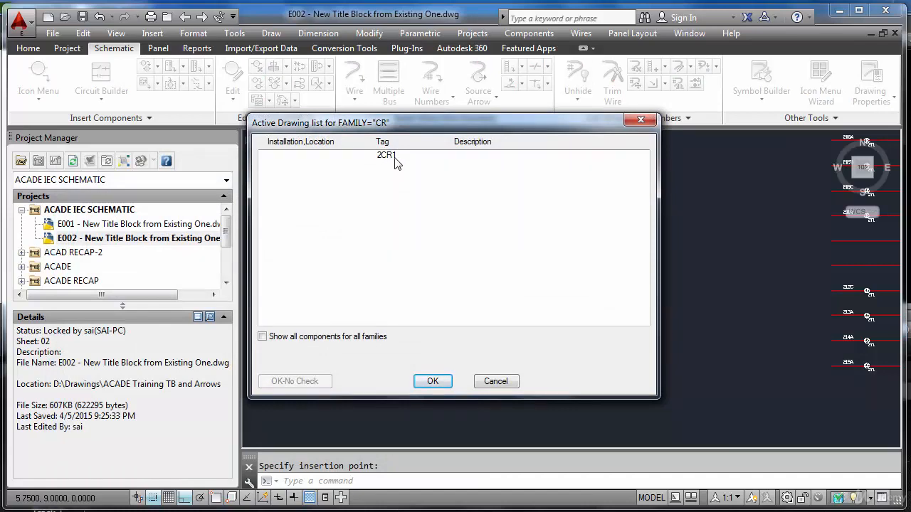
left_click(497, 380)
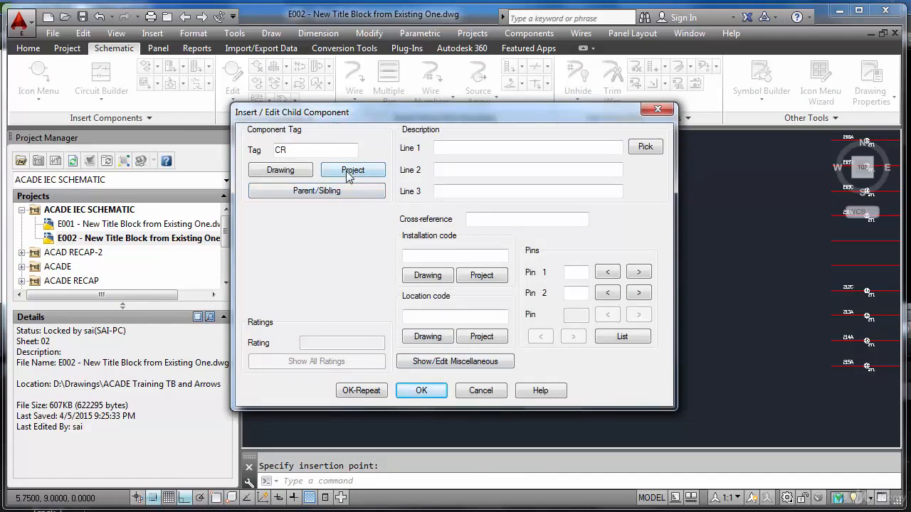
left_click(348, 172)
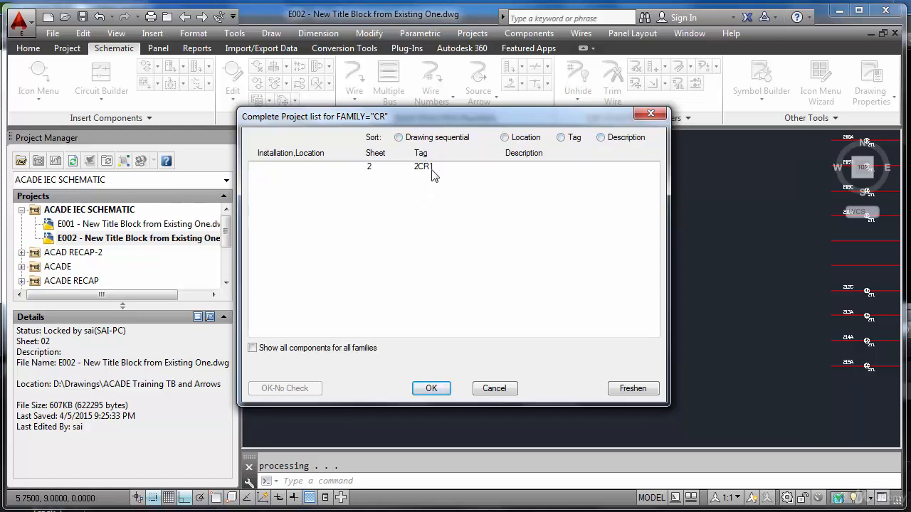
left_click(494, 387)
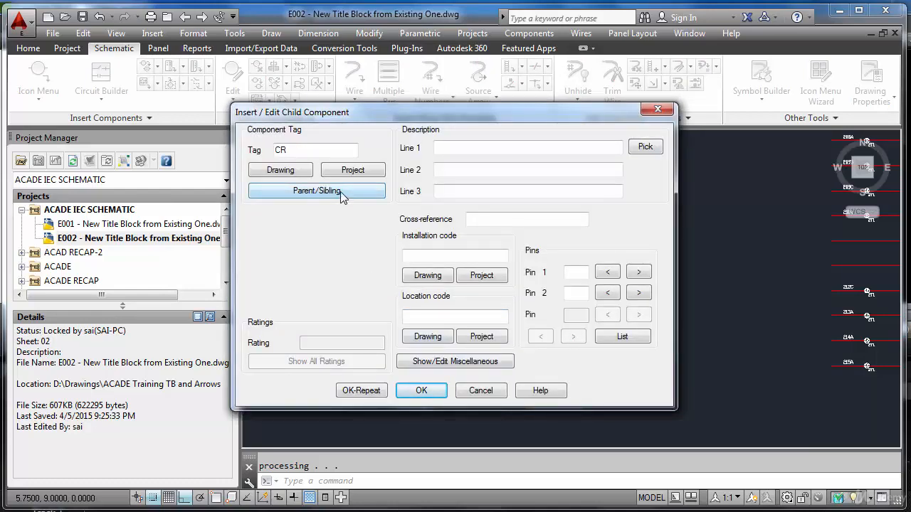
Link the new contact to its parent by picking the 2CR1 relay coil as Parent/Sibling, and accept the child component details.
left_click(306, 192)
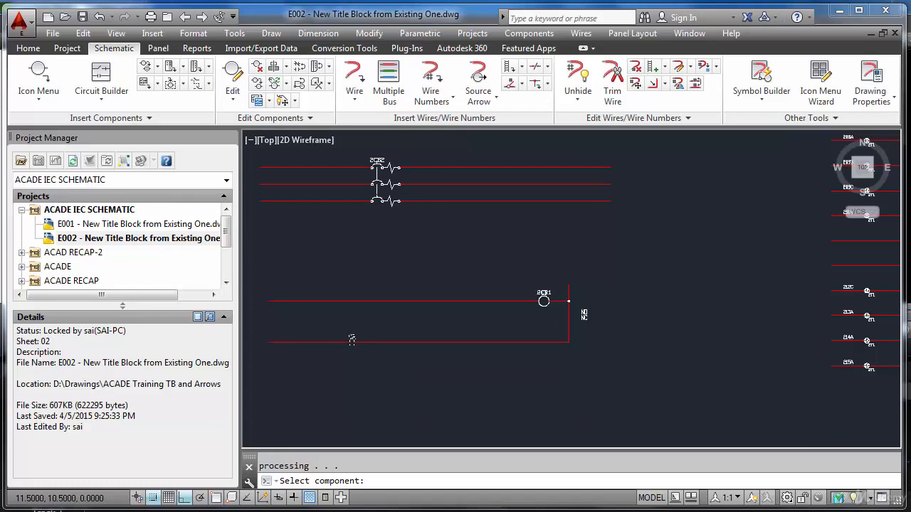
left_click(542, 300)
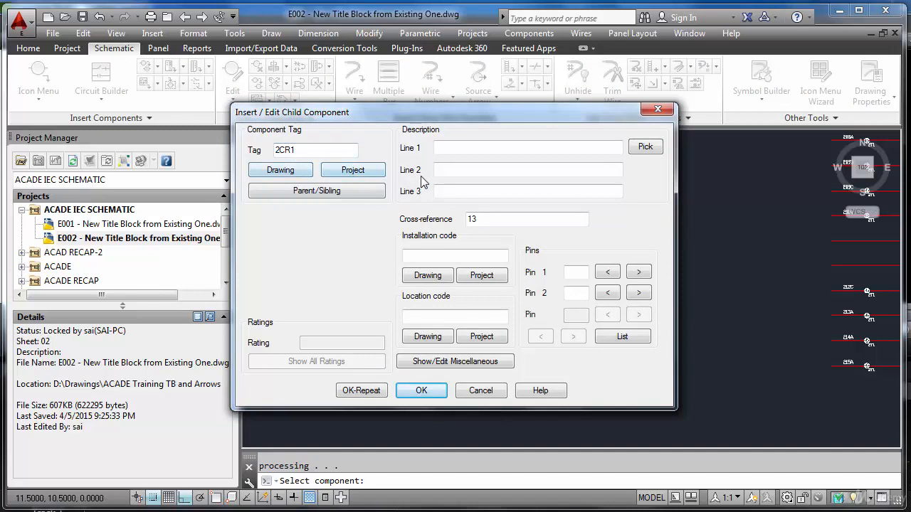
left_click_drag(440, 118, 226, 121)
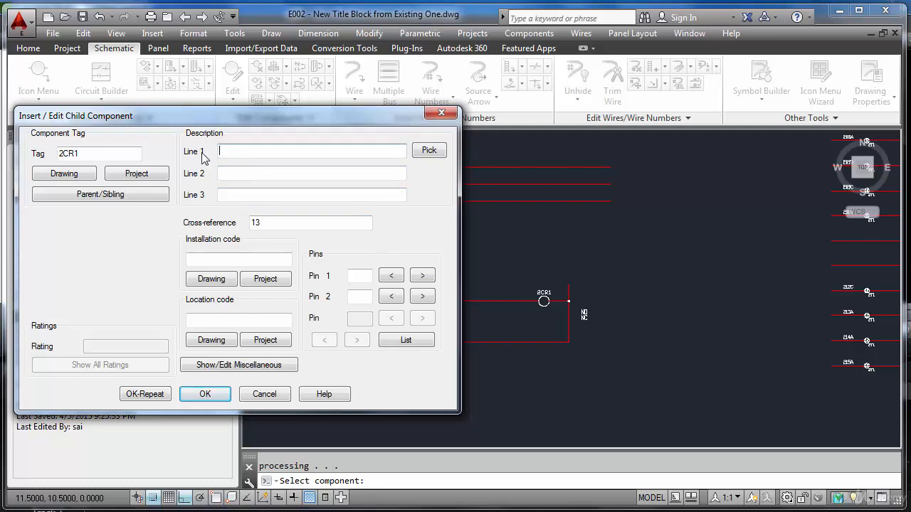
left_click(204, 396)
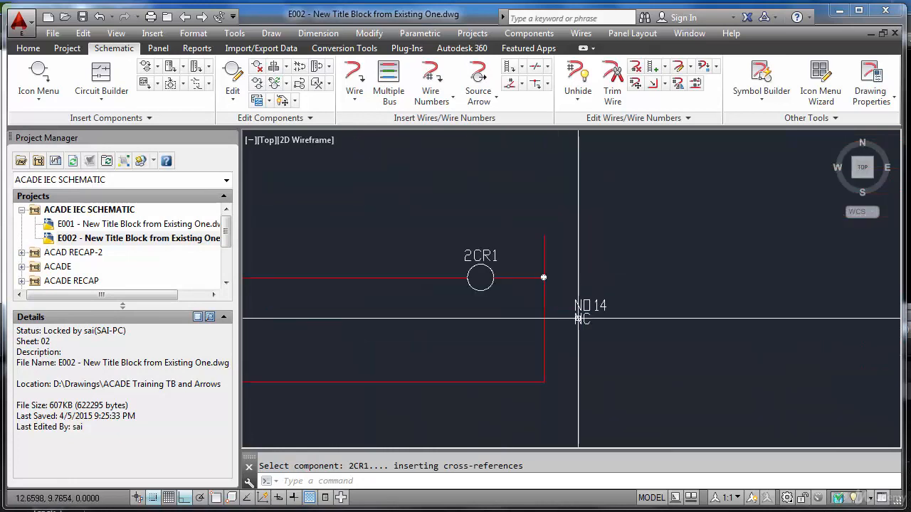
scroll(590, 310, "up", 2)
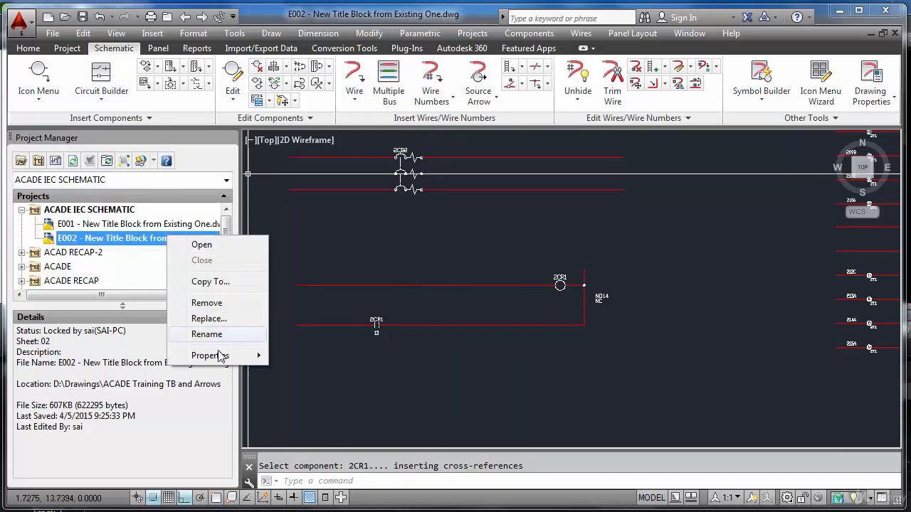
Set the E002 drawing's component cross-reference display to Graphical Format, using the Graphic Font option.
mouse_move(209, 355)
left_click(323, 356)
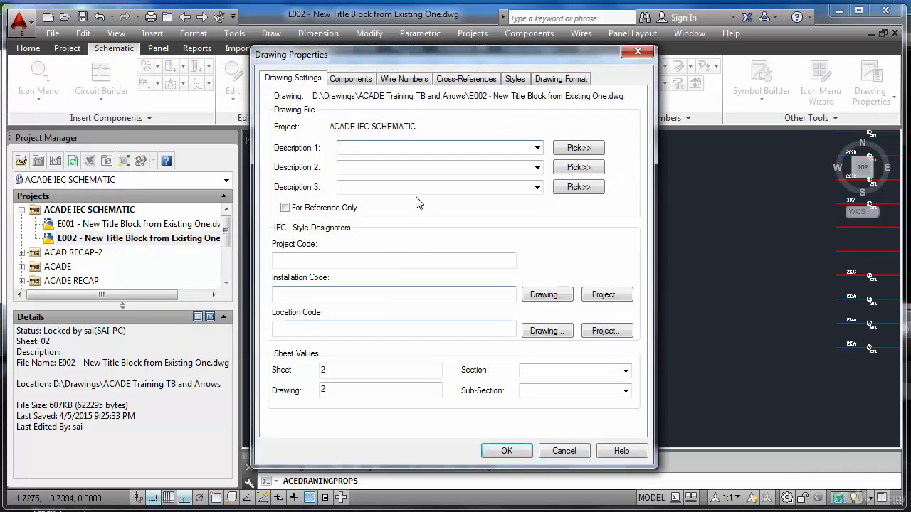
left_click(468, 79)
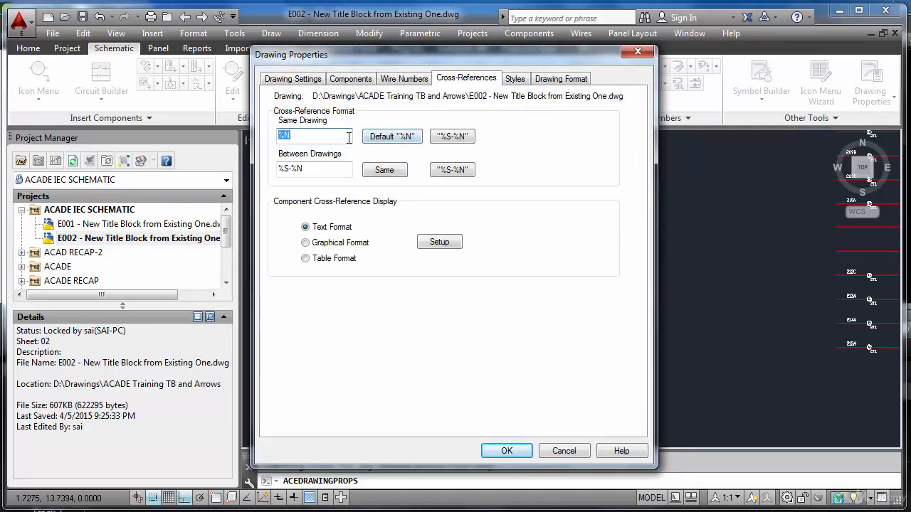
left_click(305, 243)
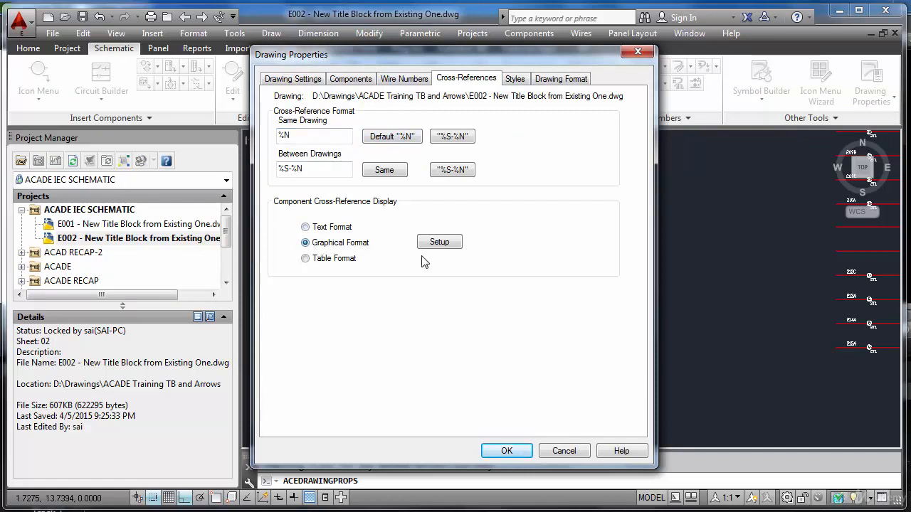
left_click(439, 242)
left_click(325, 188)
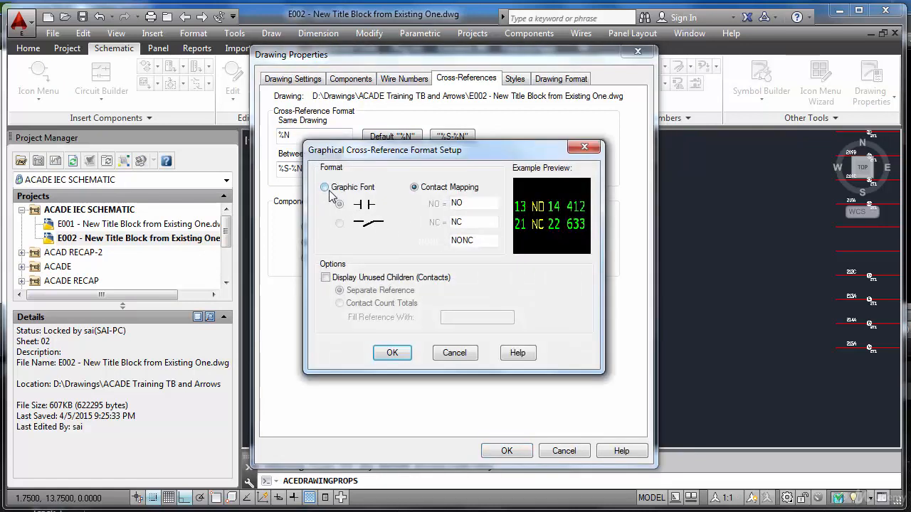
left_click(392, 352)
left_click(507, 449)
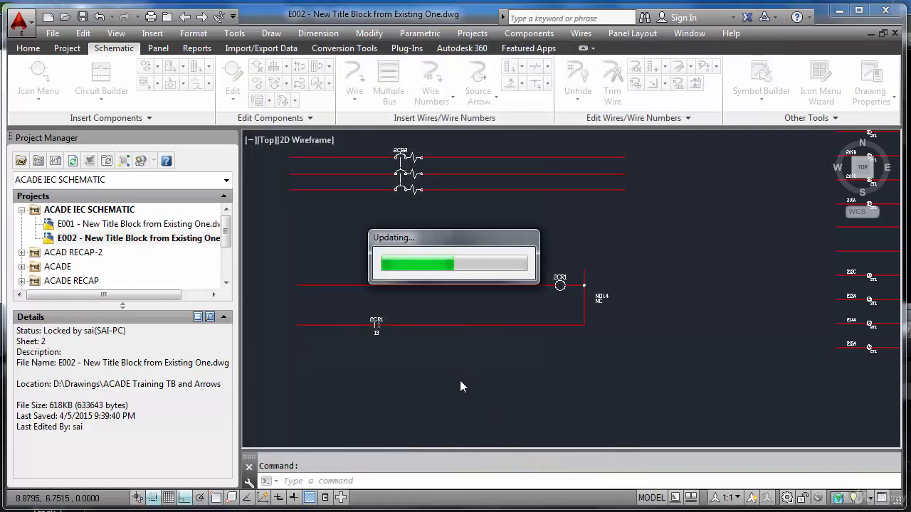
Run the component cross-reference on the whole active drawing, allowing the drawing to be saved, and close the exception report.
scroll(600, 318, "up", 3)
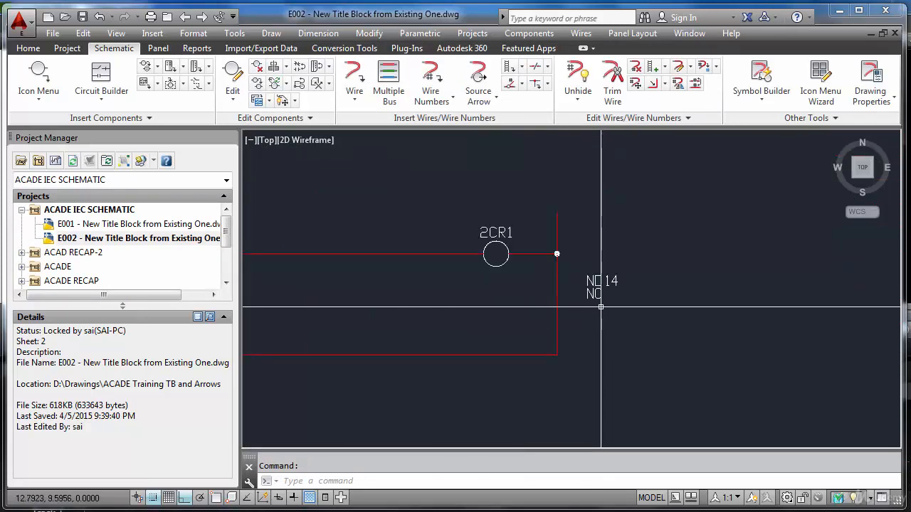
left_click(316, 84)
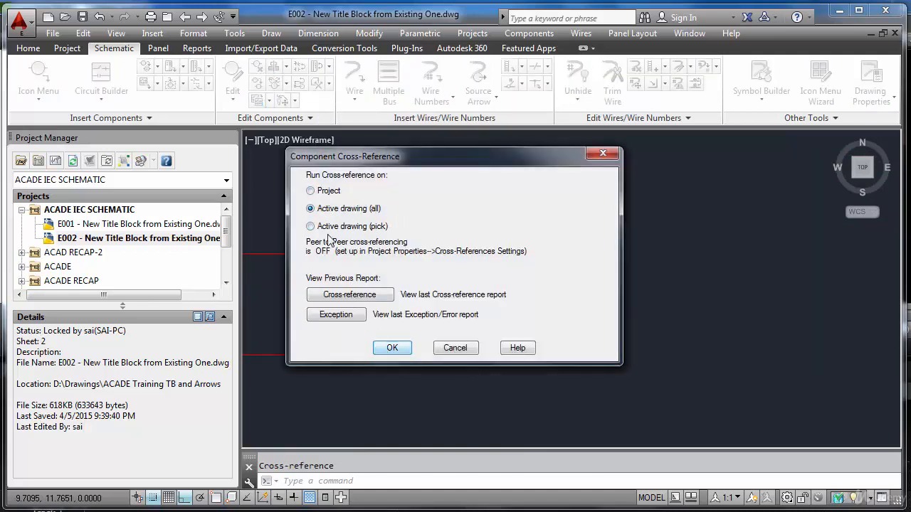
left_click(392, 348)
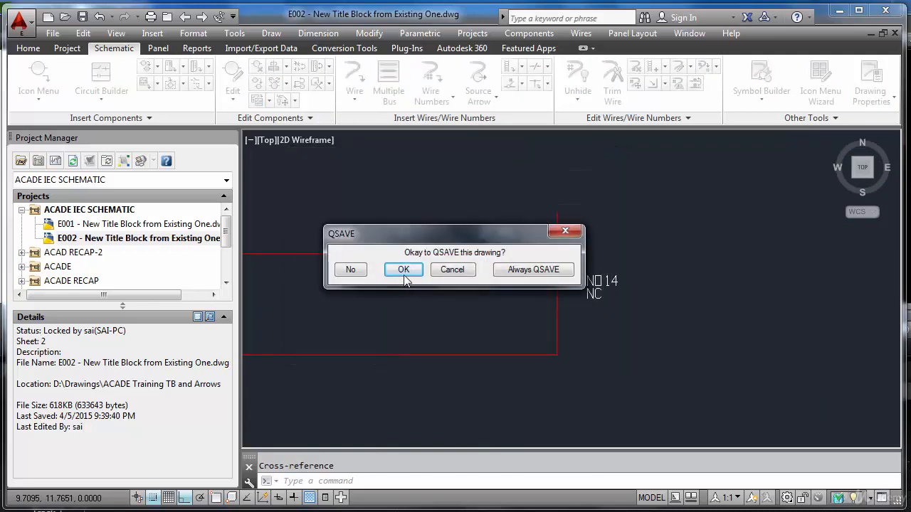
left_click(404, 275)
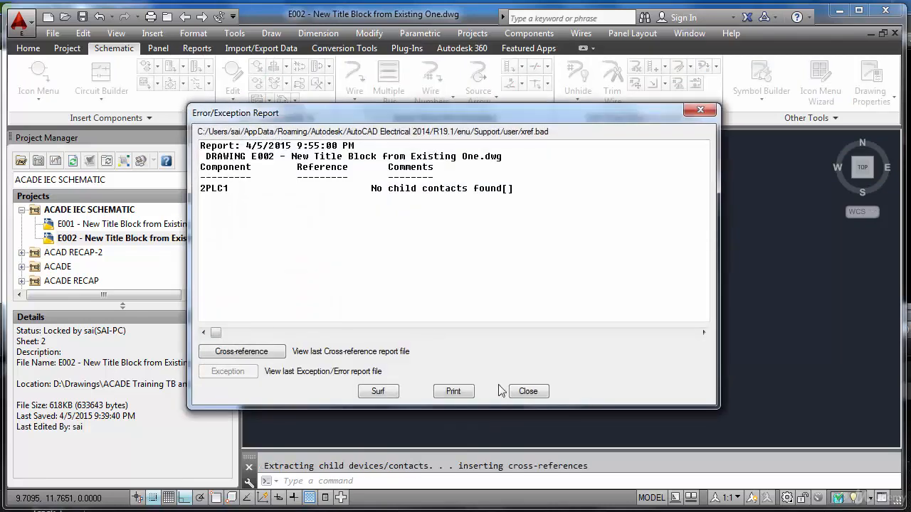
left_click(526, 390)
scroll(630, 284, "down", 3)
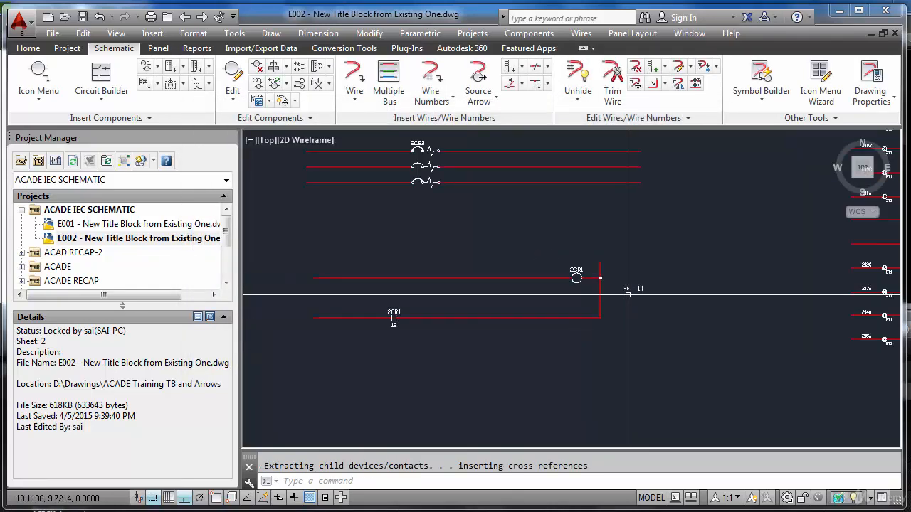
scroll(541, 295, "up", 2)
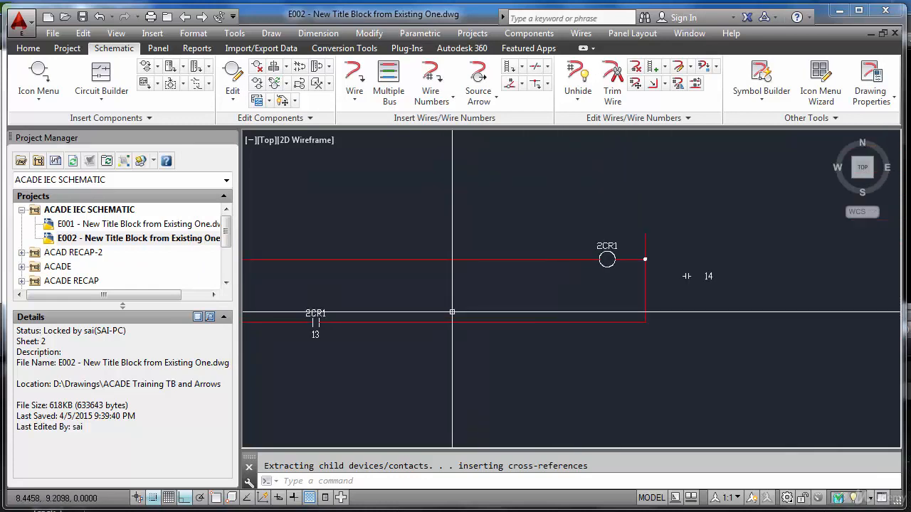
Edit the 2CR1 contact on the lower wire and set Pin 1 to 11 and Pin 2 to 12.
left_click(234, 80)
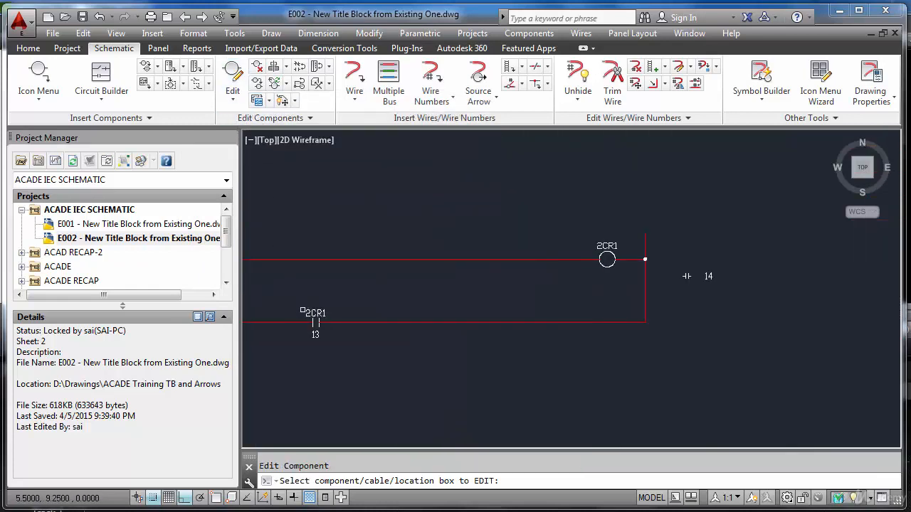
left_click(315, 311)
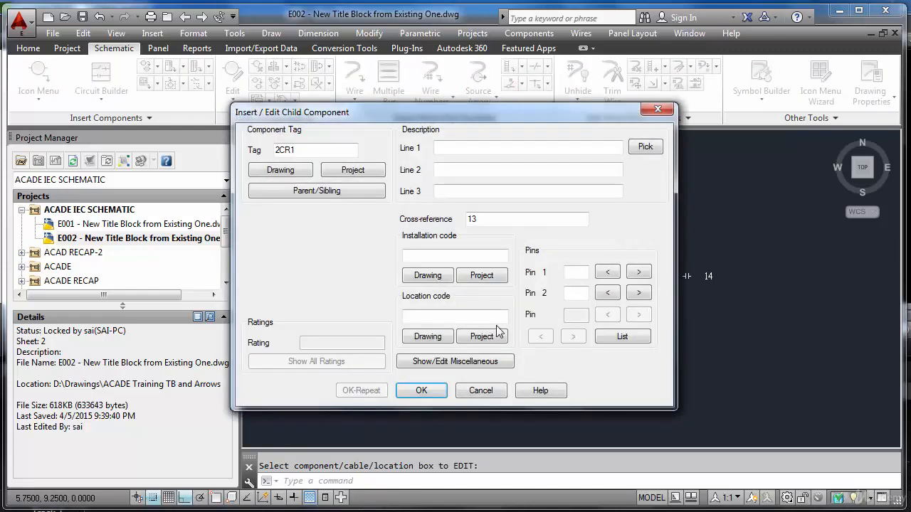
left_click(579, 277)
left_click(579, 292)
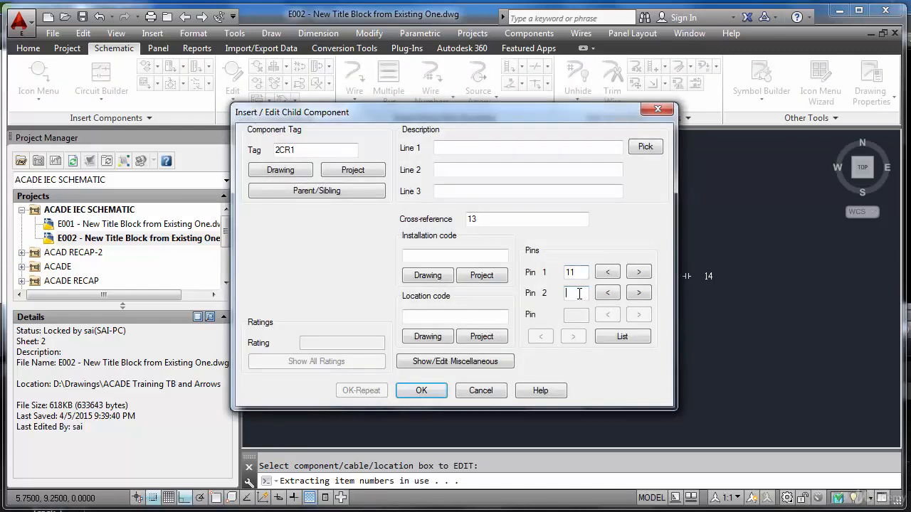
left_click(431, 391)
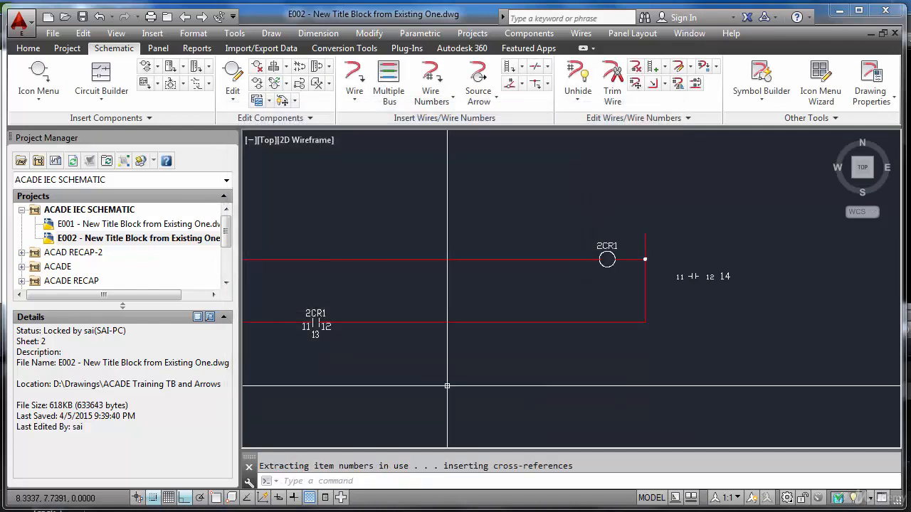
scroll(720, 285, "up", 4)
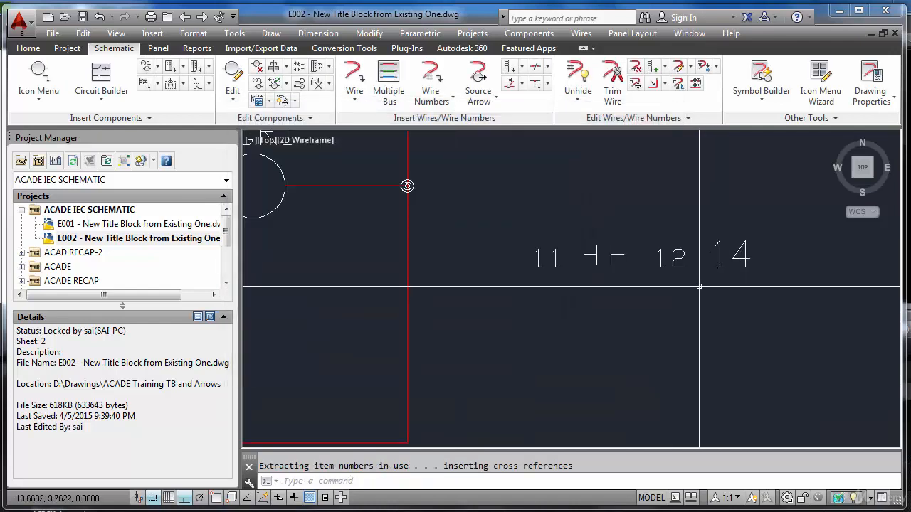
scroll(698, 287, "down", 4)
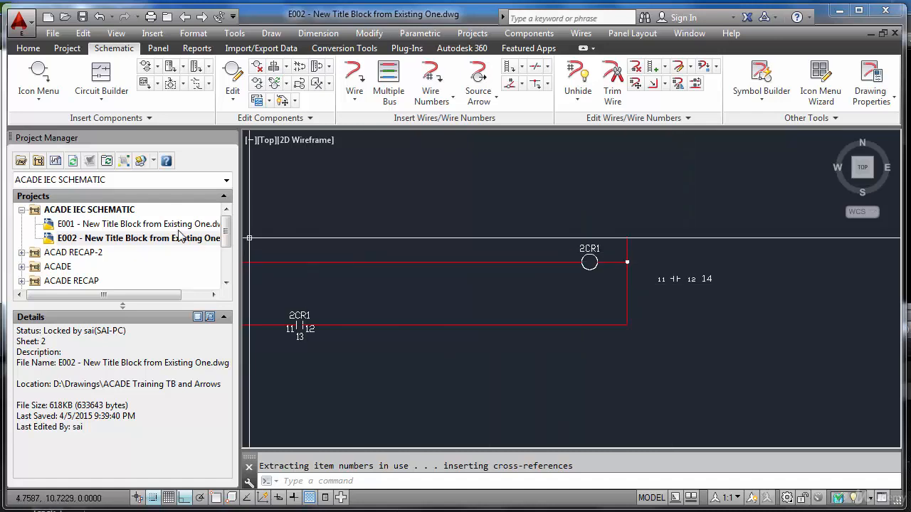
scroll(295, 306, "up", 4)
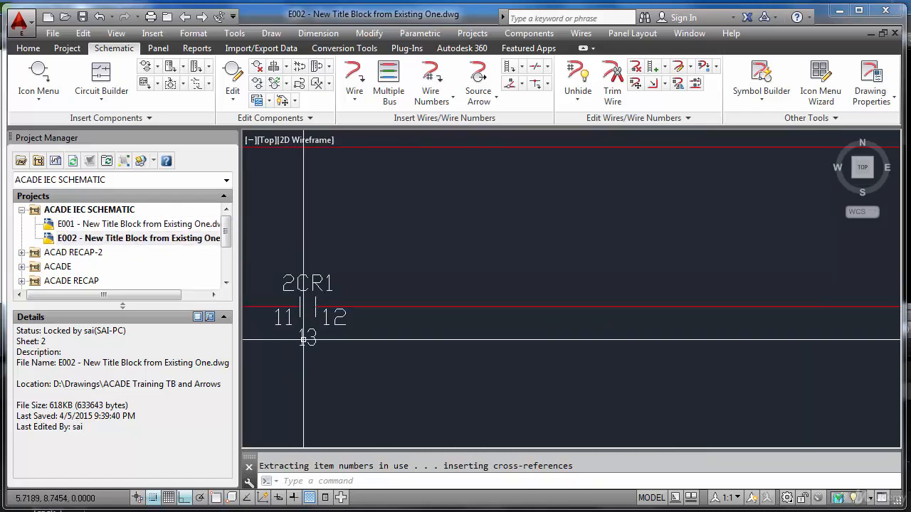
scroll(305, 306, "down", 4)
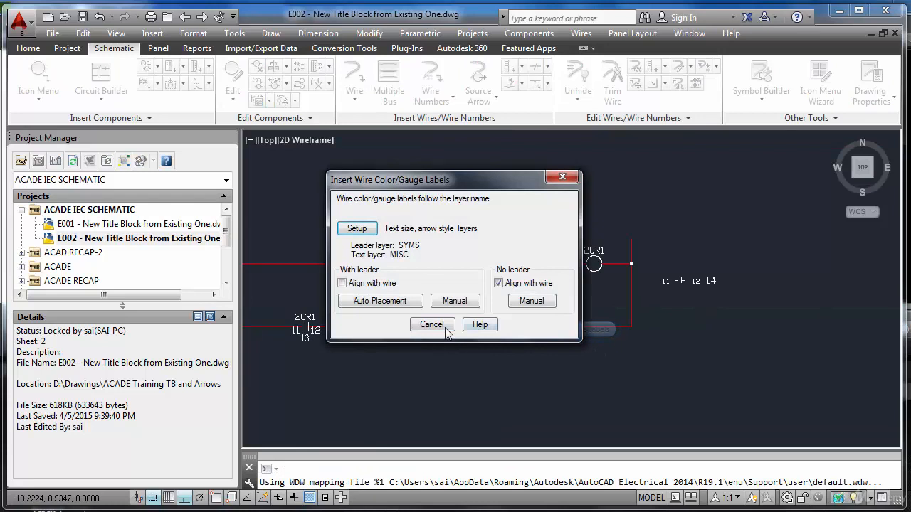
left_click(446, 329)
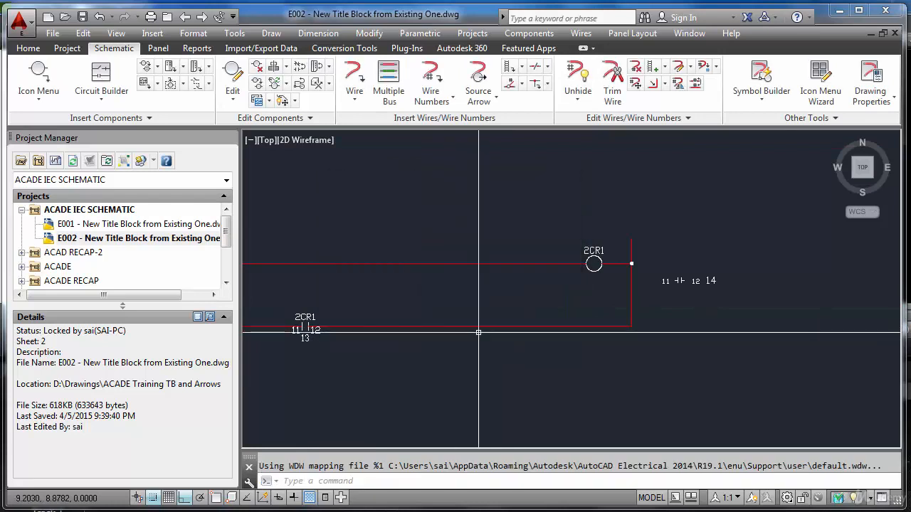
Set the E002 drawing's same-drawing cross-reference format to [%S-%N], enclosing the sheet and reference values in square brackets.
right_click(196, 242)
mouse_move(249, 363)
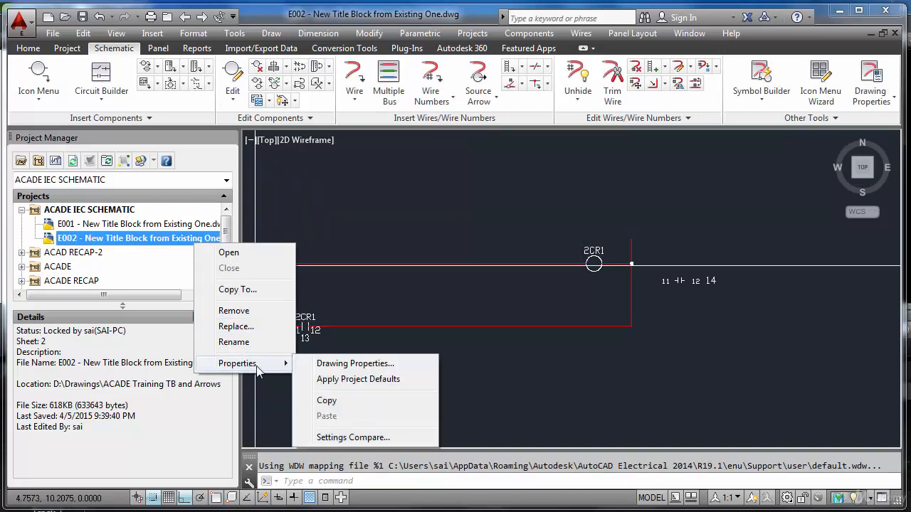
left_click(345, 363)
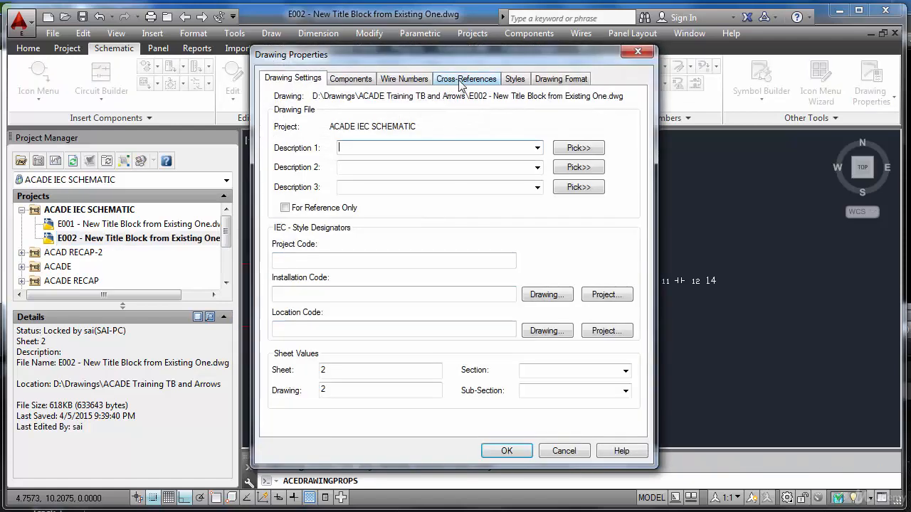
left_click(464, 78)
left_click(455, 138)
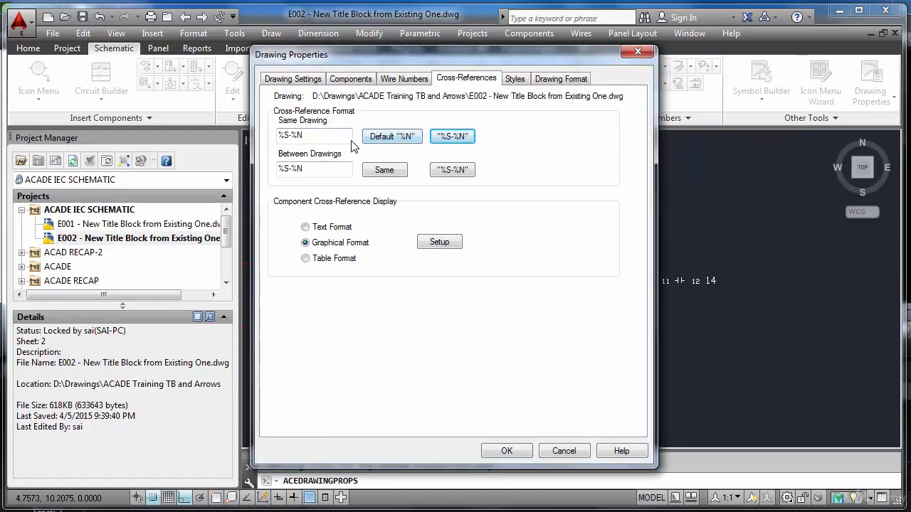
left_click(396, 147)
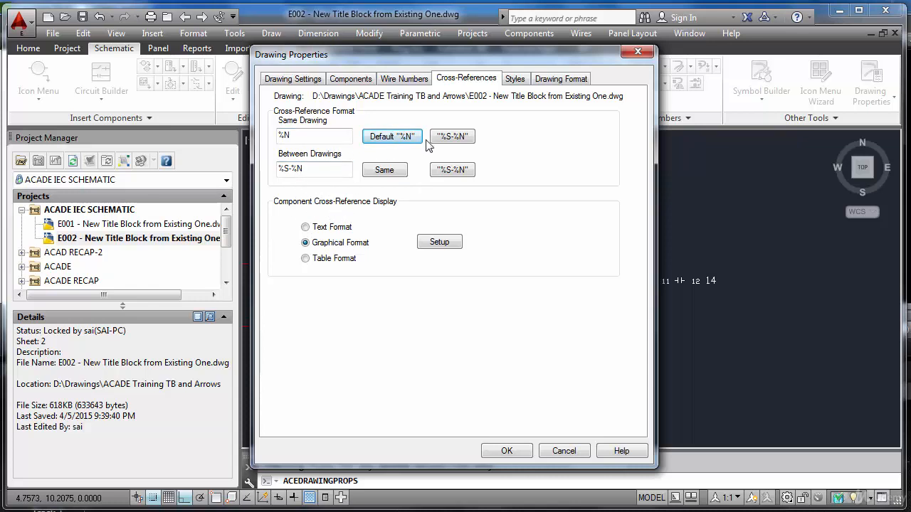
left_click(452, 136)
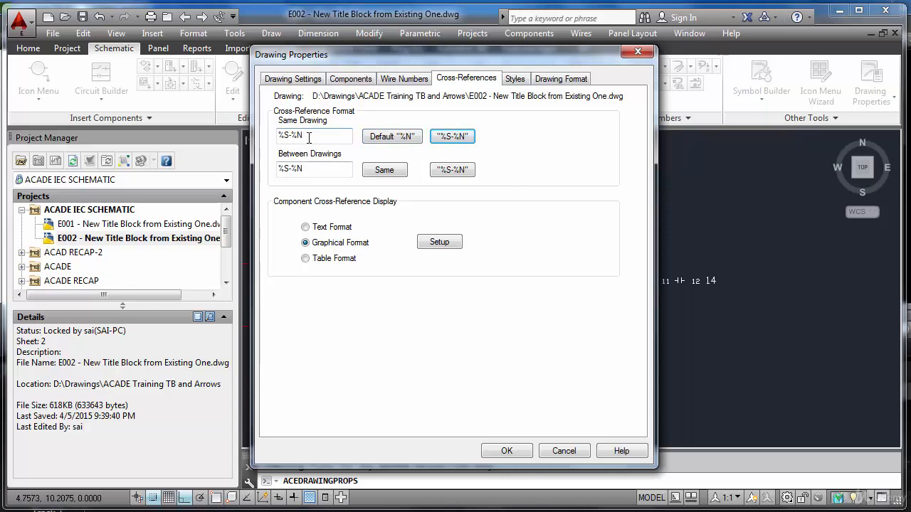
left_click(312, 136)
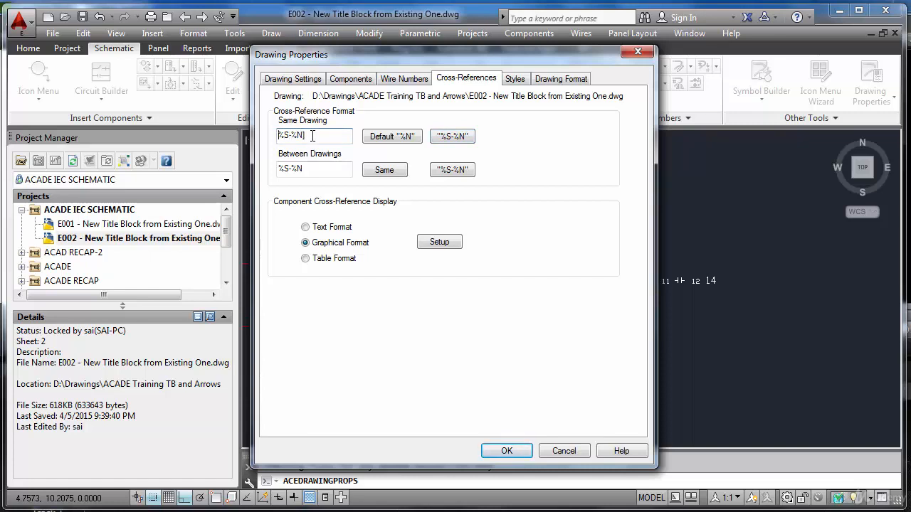
left_click(506, 452)
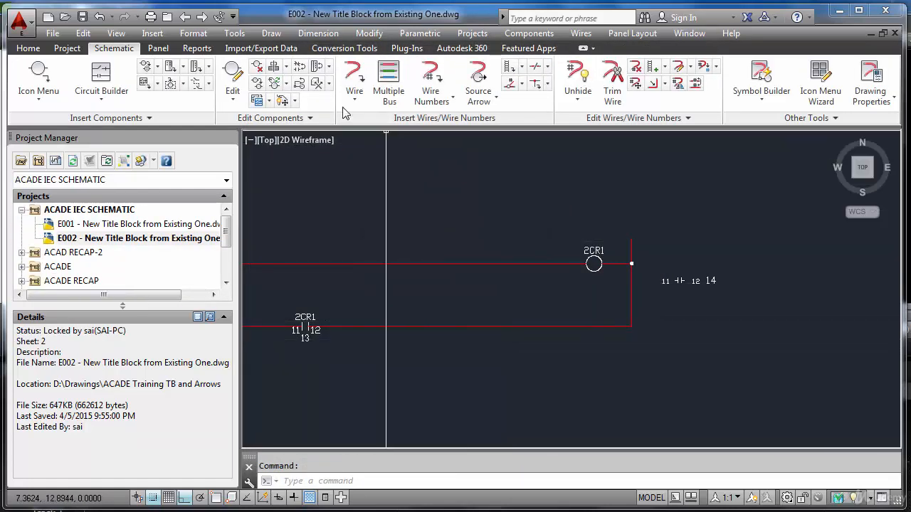
Rerun the component cross-reference on the whole active drawing with the bracketed format, and close the exception report.
left_click(317, 84)
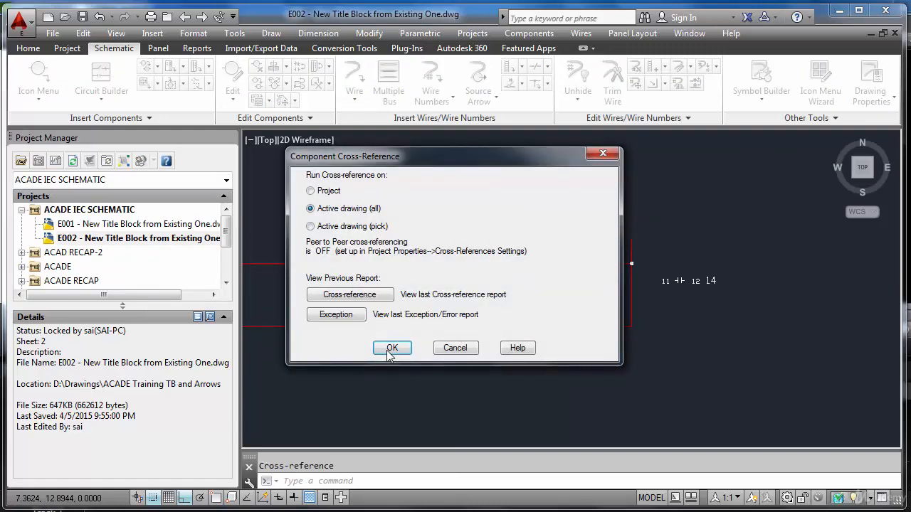
left_click(390, 348)
left_click(401, 269)
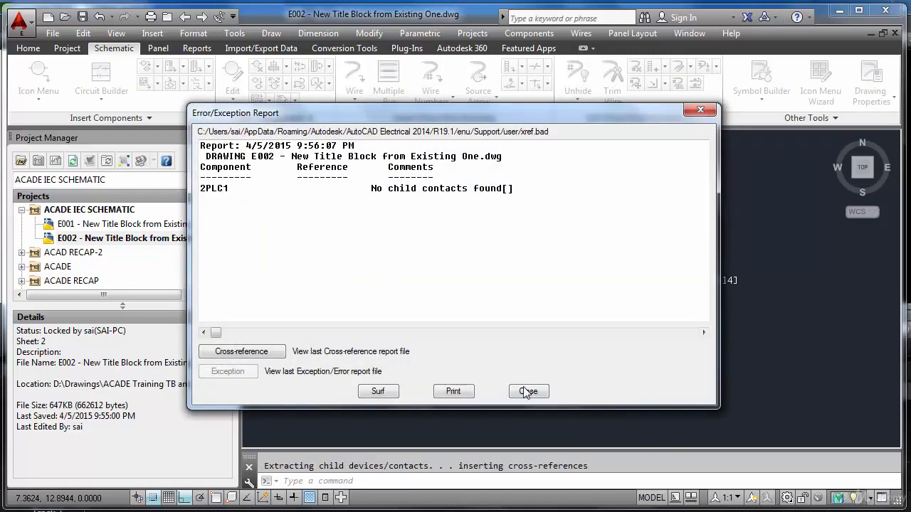
left_click(528, 390)
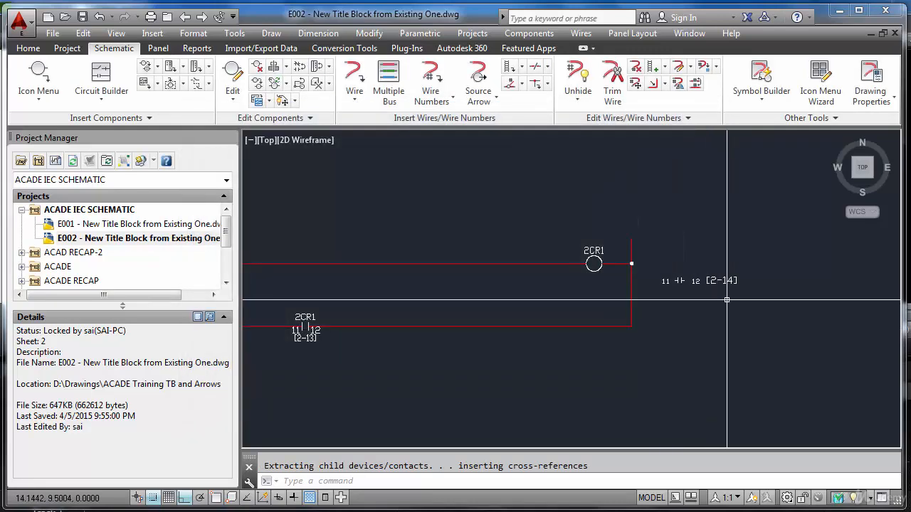
scroll(725, 298, "up", 4)
scroll(713, 299, "down", 4)
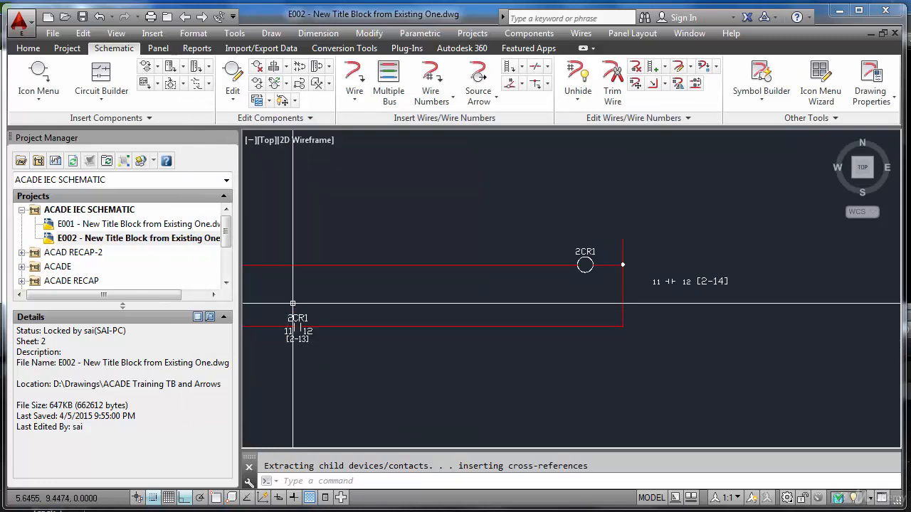
Move the cross-reference attribute of the lower-wire 2CR1 contact to just above its tag.
left_click(282, 99)
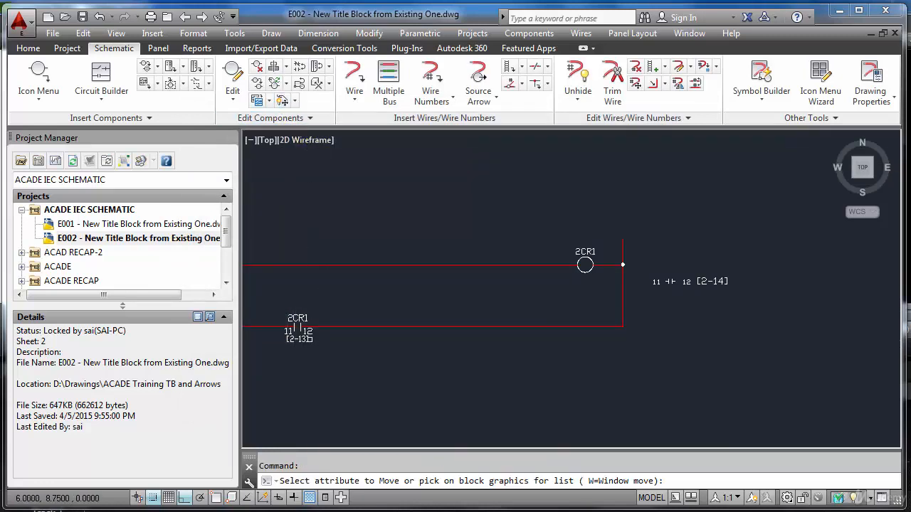
left_click(297, 338)
key("Return")
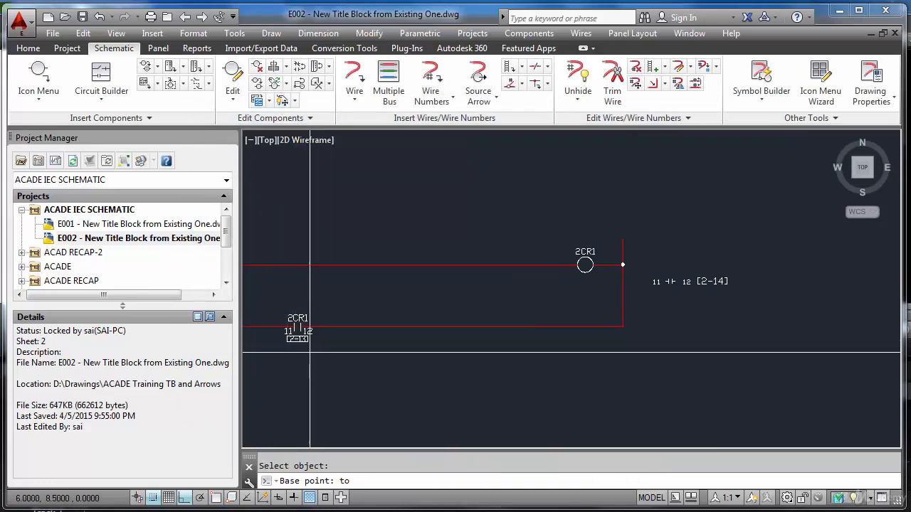
left_click(322, 314)
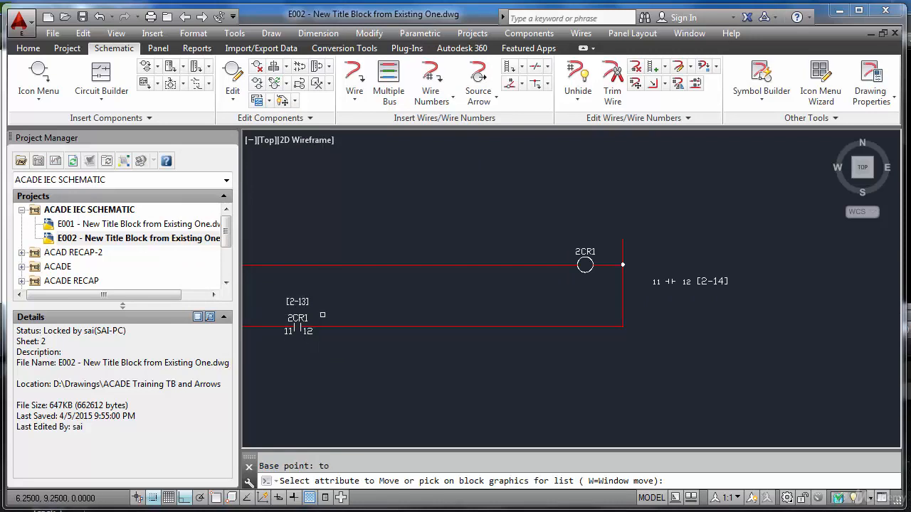
Hide the pin number attributes 11 and 12 on the lower-wire 2CR1 contact.
scroll(297, 352, "up", 4)
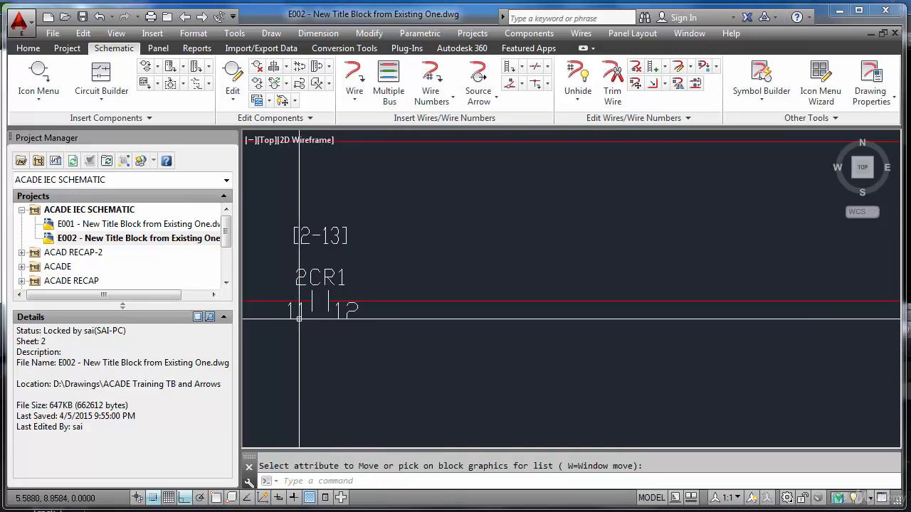
right_click(302, 316)
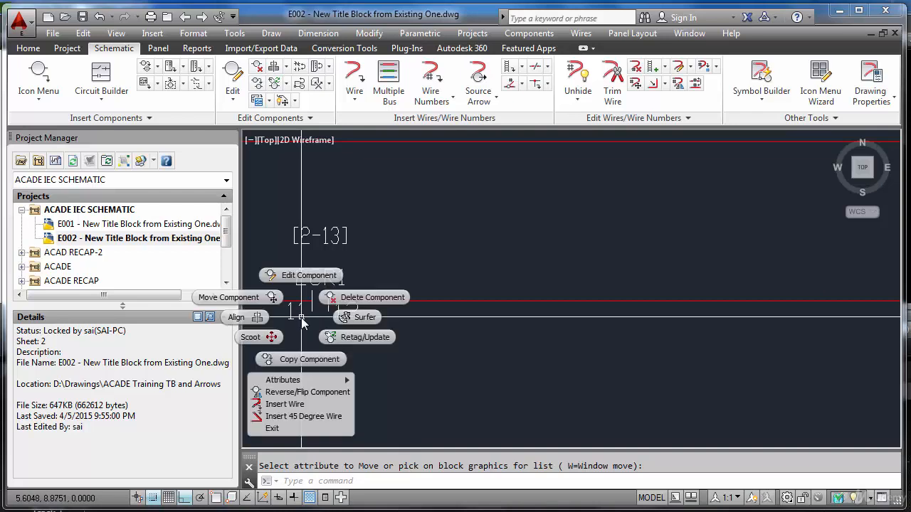
mouse_move(285, 380)
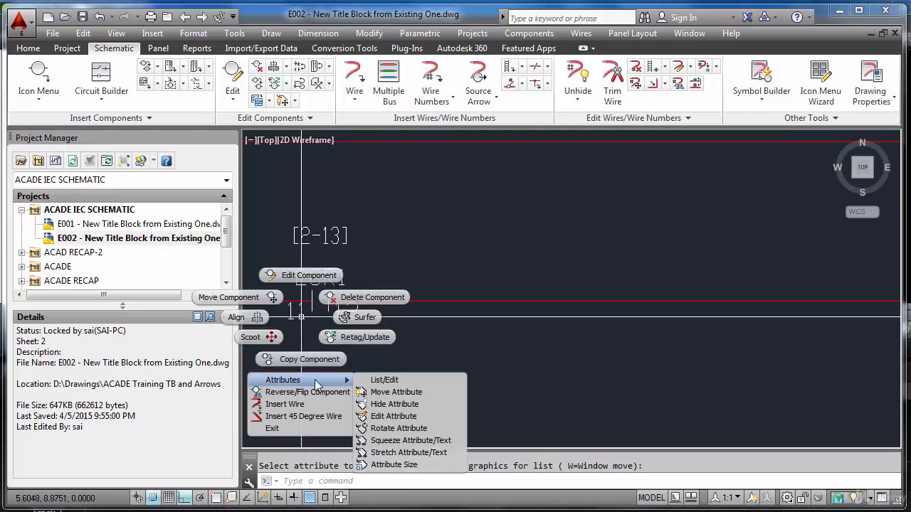
left_click(393, 404)
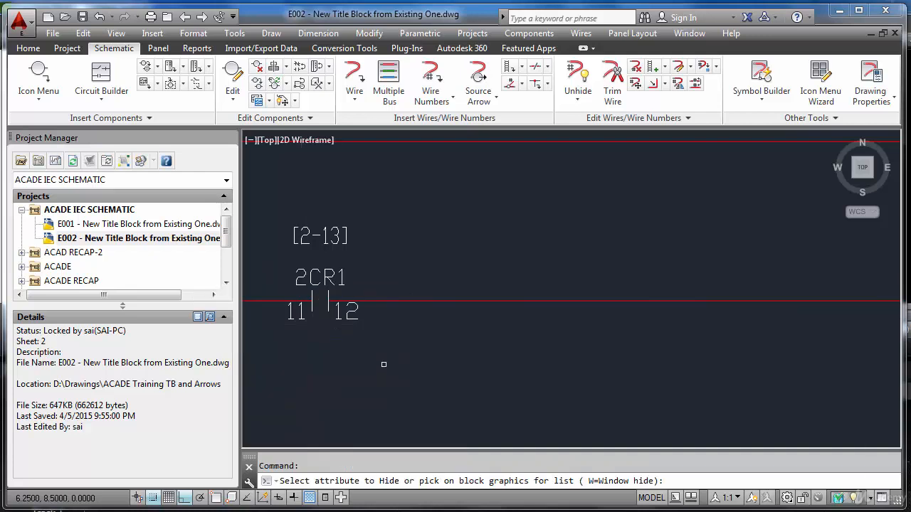
key("F9")
left_click(346, 318)
left_click(301, 318)
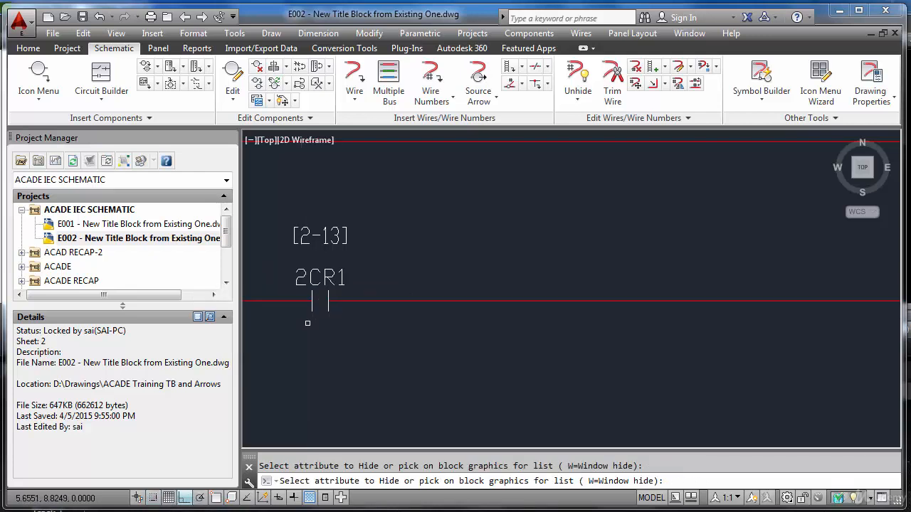
scroll(307, 323, "down", 3)
key("Return")
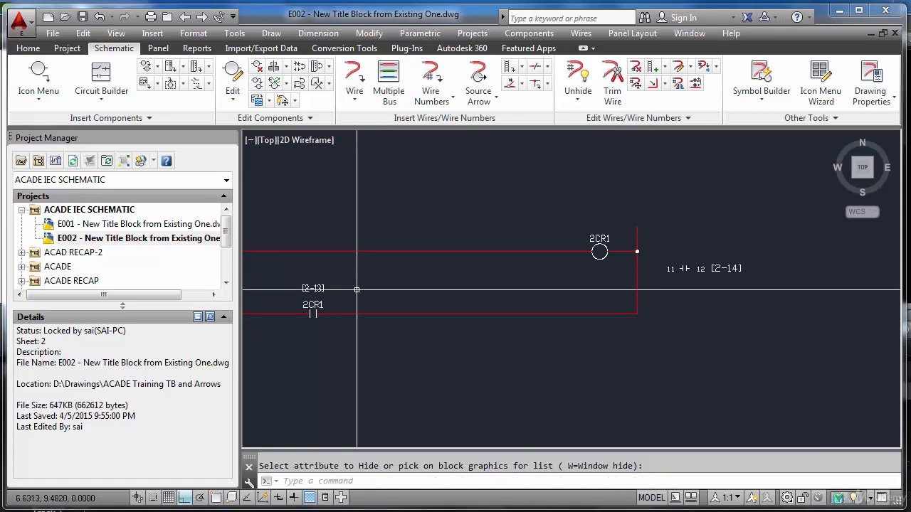
left_click(334, 208)
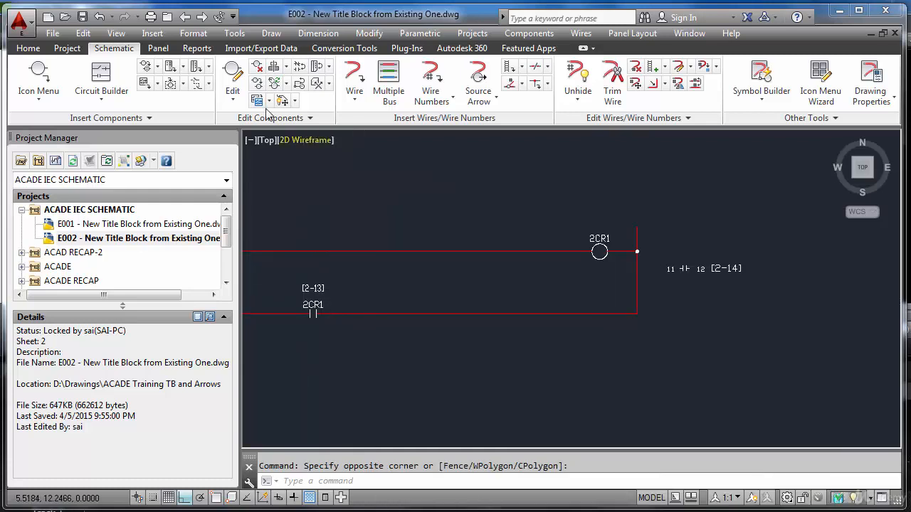
Try to toggle the lower-wire 2CR1 contact between normally open and normally closed.
left_click(299, 68)
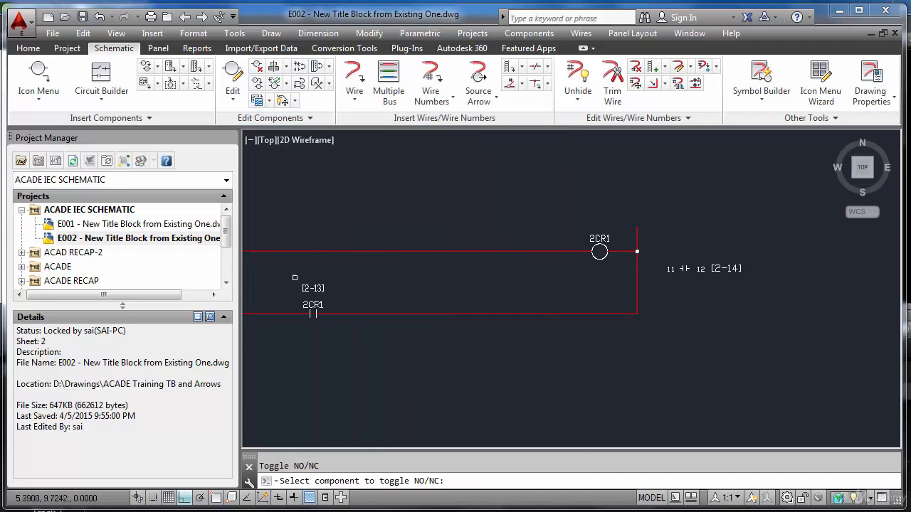
scroll(298, 311, "up", 3)
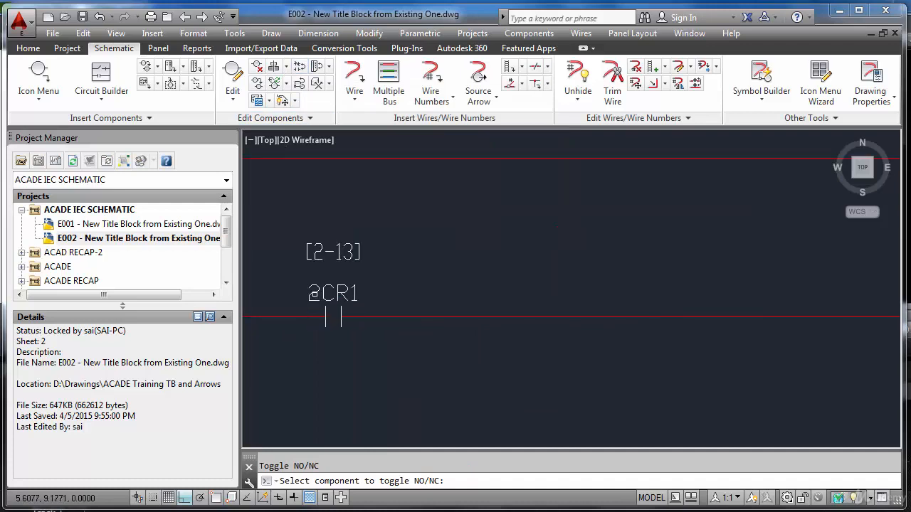
right_click(319, 292)
right_click(319, 292)
right_click(341, 285)
left_click(398, 265)
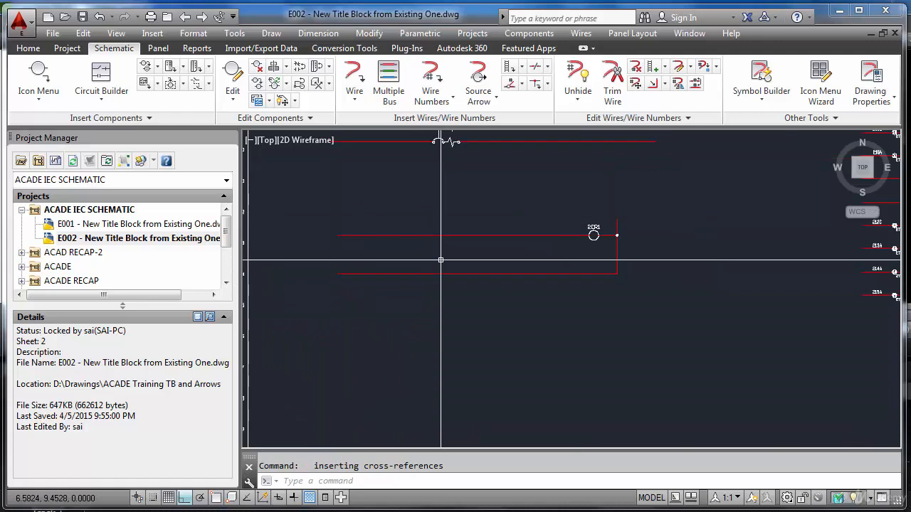
Undo the last contact toggle so the 2CR1 contact is restored on the lower wire.
key("ctrl+z")
key("ctrl+z")
key("ctrl+z")
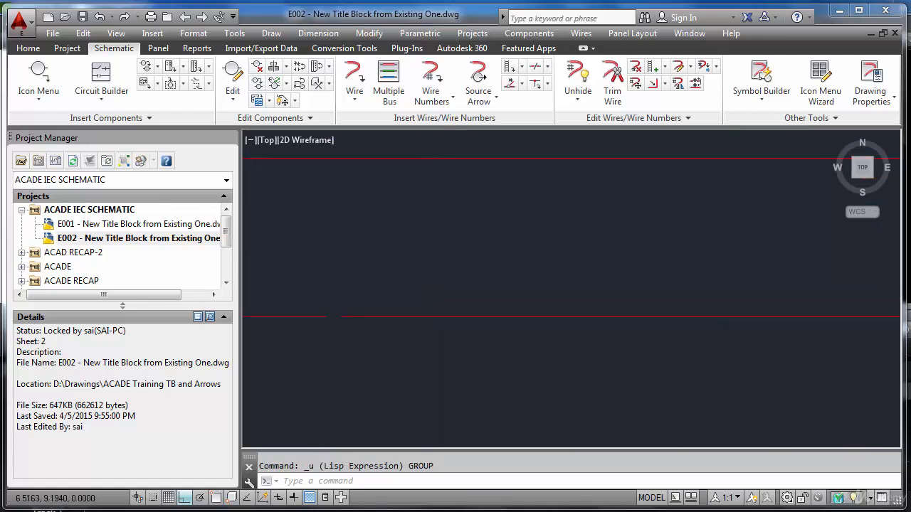
Toggle the lower-wire 2CR1 contact from normally open to normally closed, and end the toggle command.
left_click(299, 66)
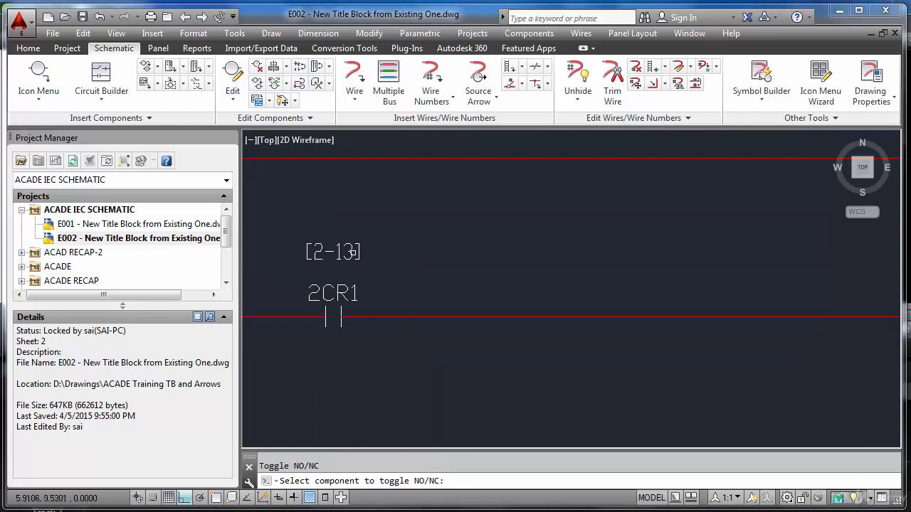
left_click(352, 298)
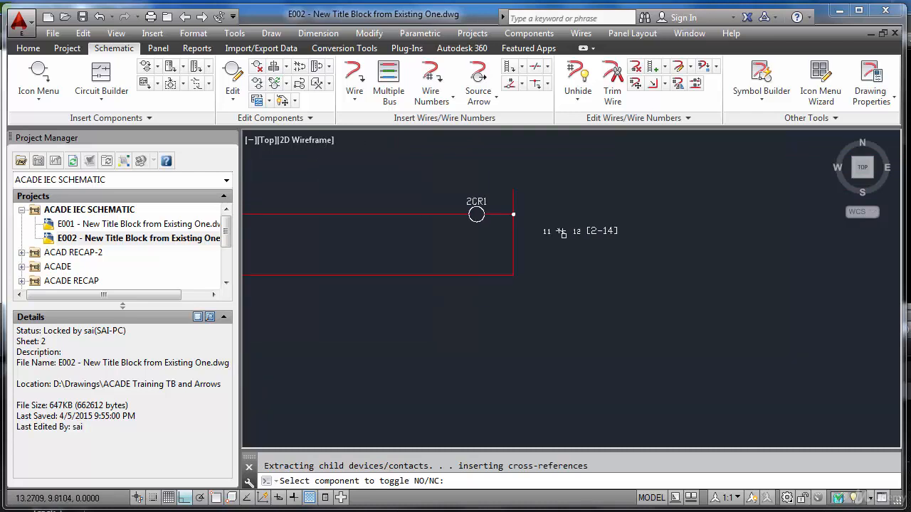
scroll(461, 244, "up", 2)
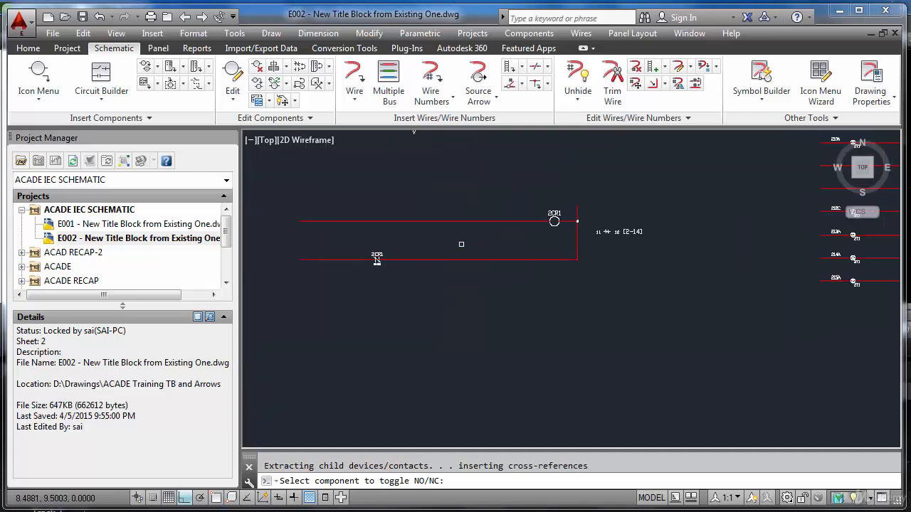
right_click(457, 244)
scroll(462, 245, "down", 2)
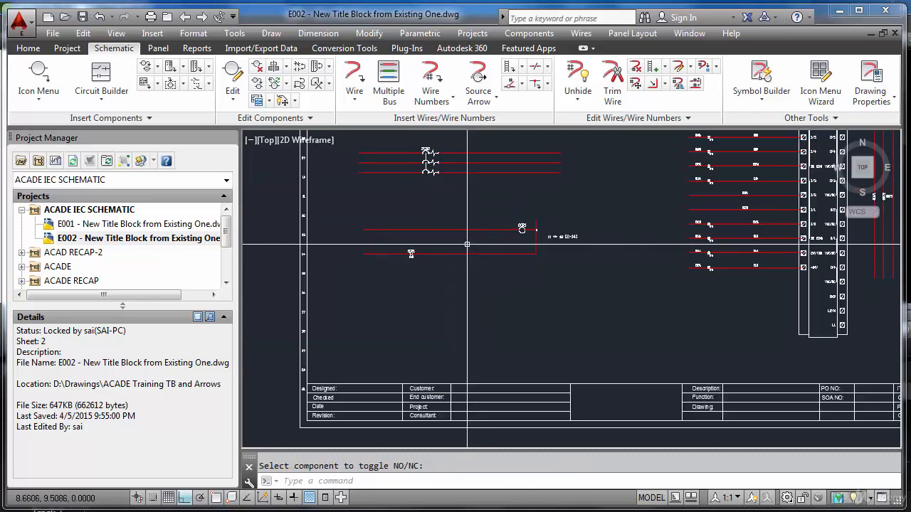
Insert a Standard Coil with Pins from the relay symbols in the empty space above the upper wire, accepting its component details.
scroll(457, 211, "up", 2)
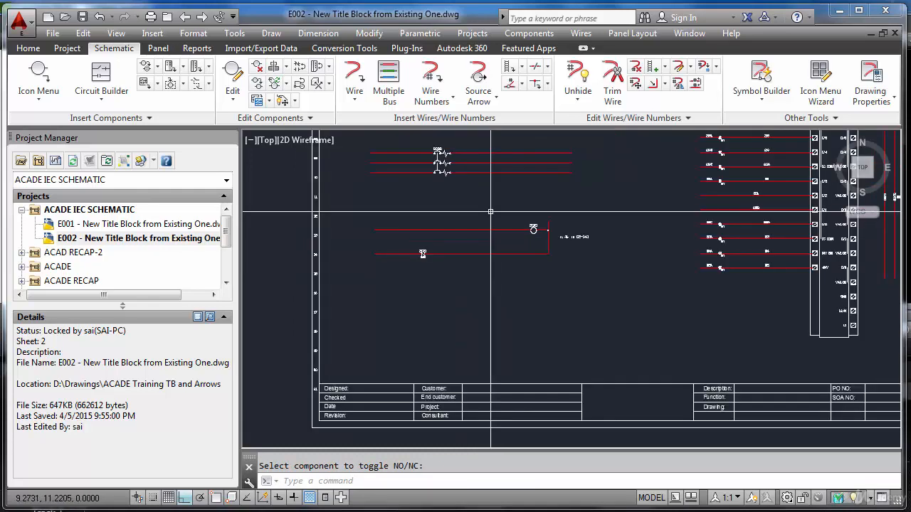
scroll(489, 206, "down", 2)
scroll(524, 209, "up", 5)
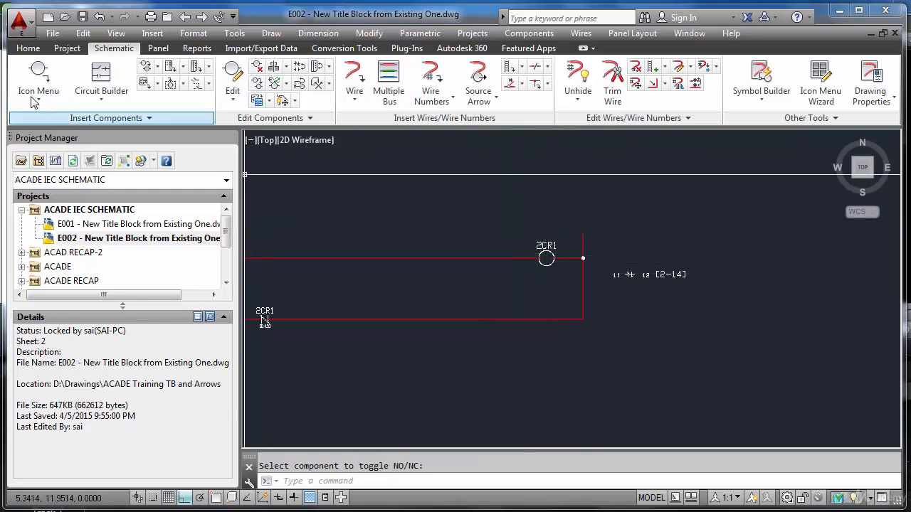
left_click(40, 74)
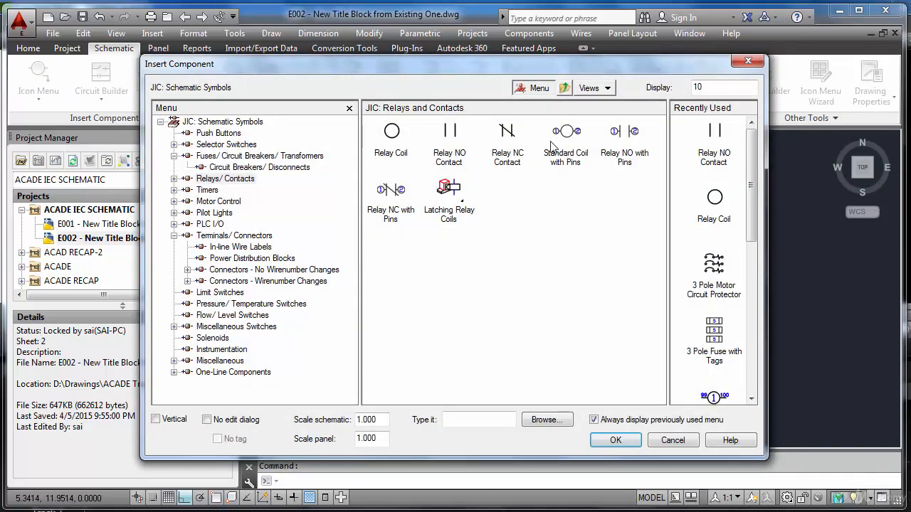
left_click(562, 139)
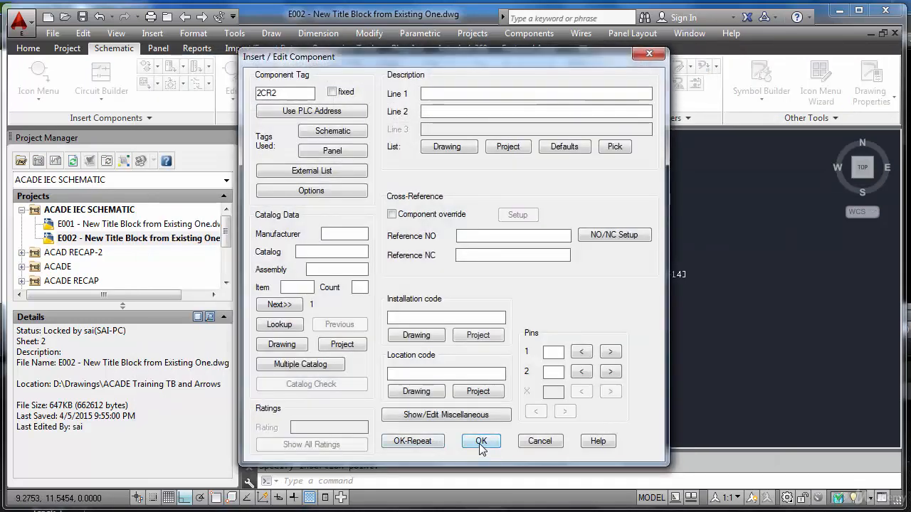
left_click(480, 443)
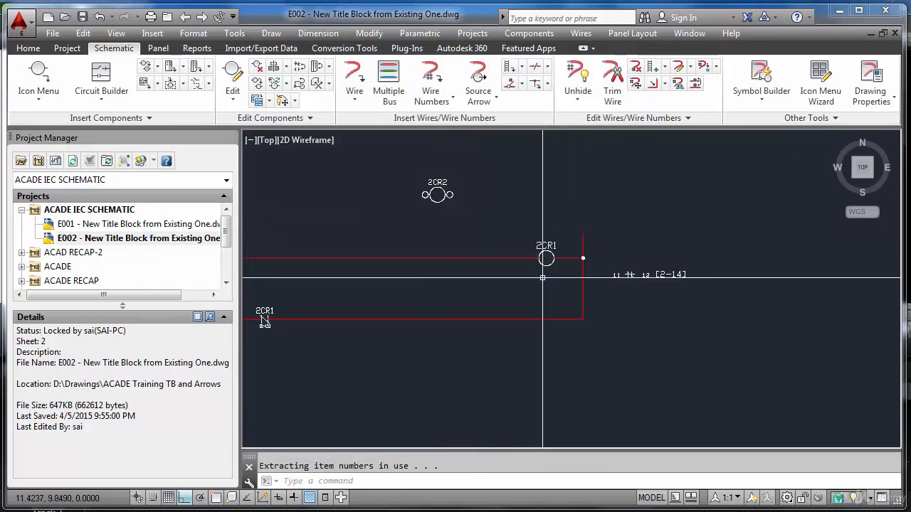
scroll(547, 253, "up", 2)
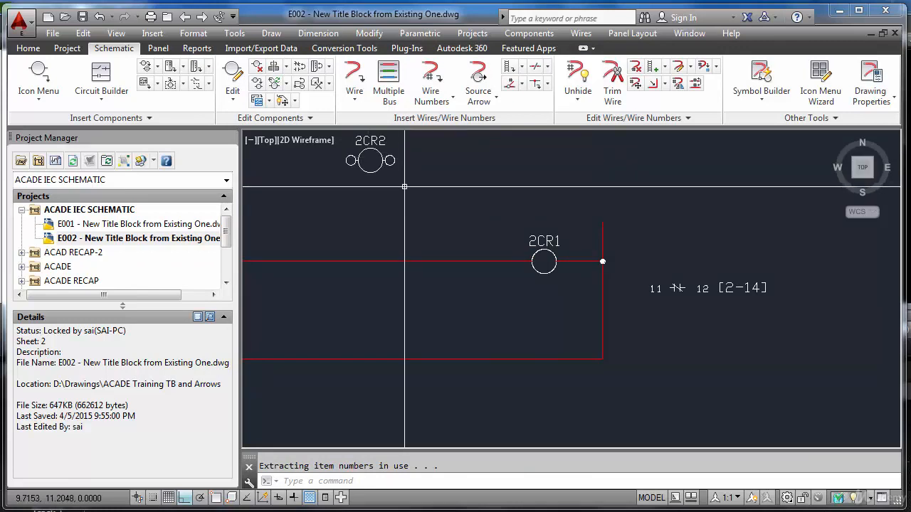
Swap the plain 2CR1 coil, one at a time, for a new block "just like" the pinned 2CR2 coil.
left_click(299, 84)
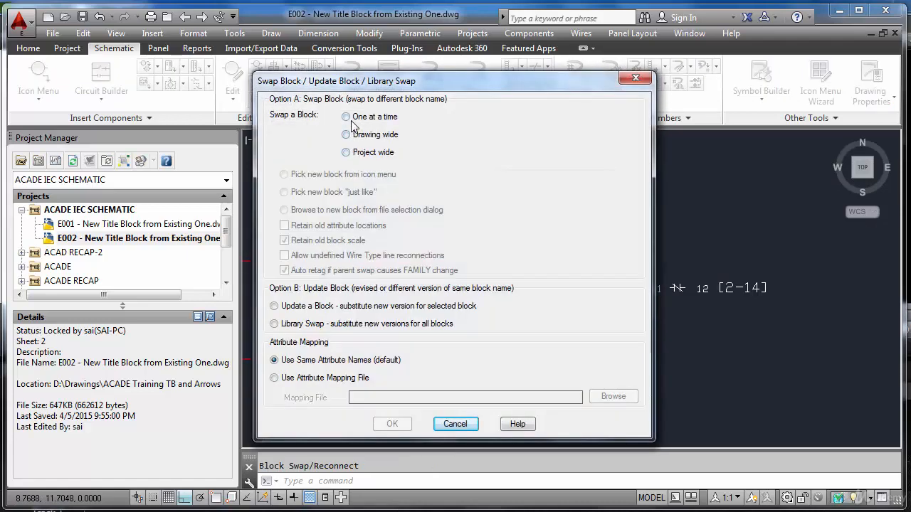
left_click(347, 117)
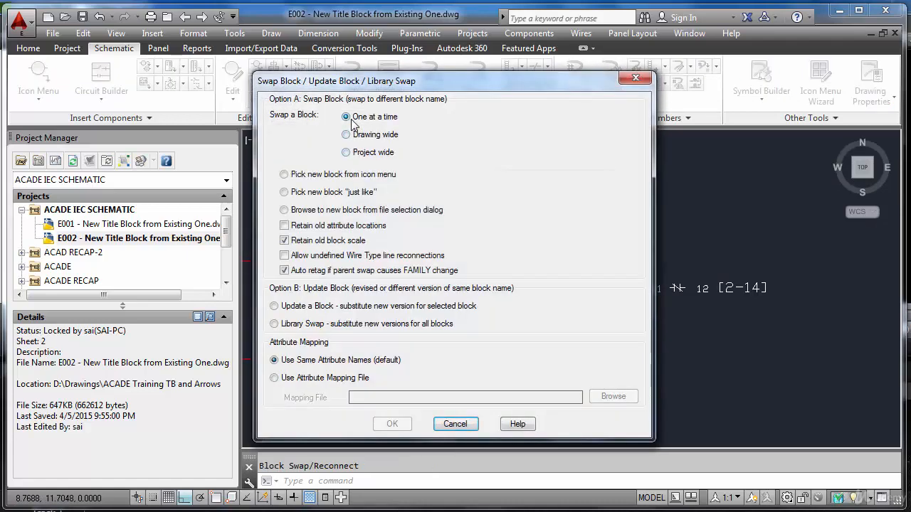
left_click(284, 193)
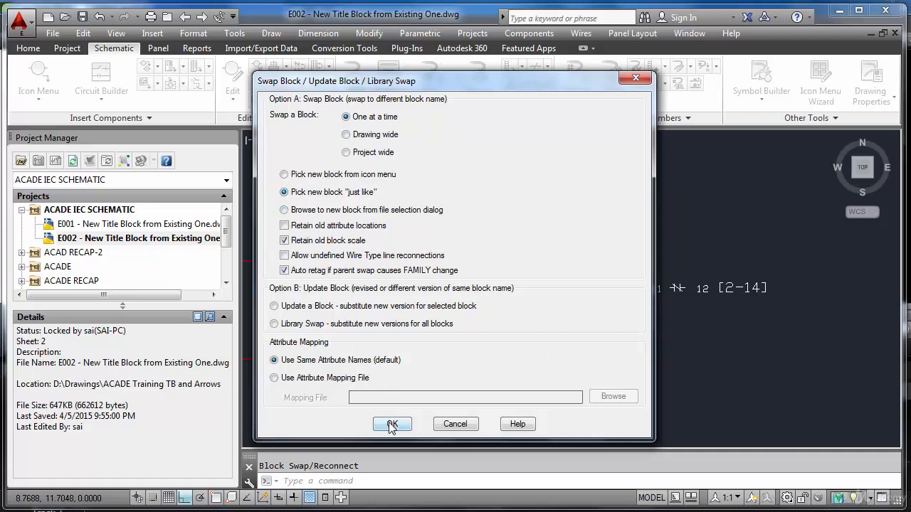
left_click(391, 425)
left_click(365, 140)
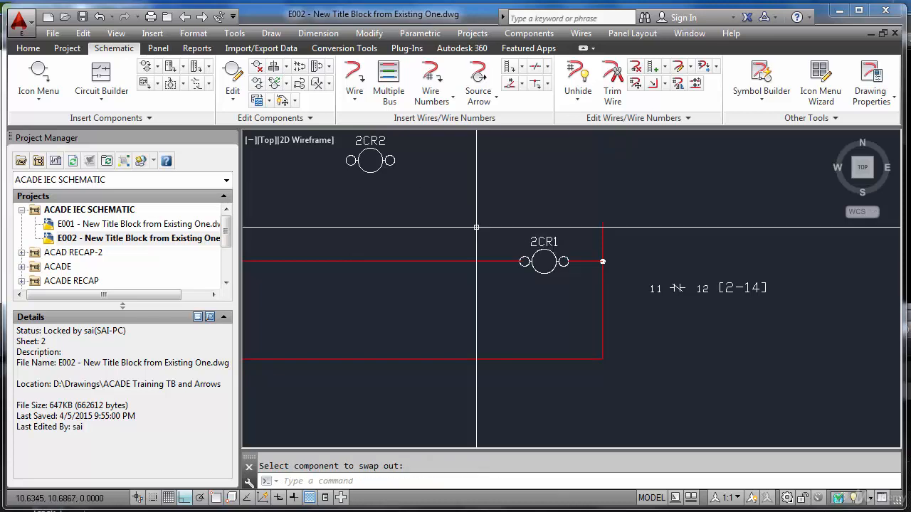
scroll(476, 227, "down", 4)
scroll(483, 215, "down", 4)
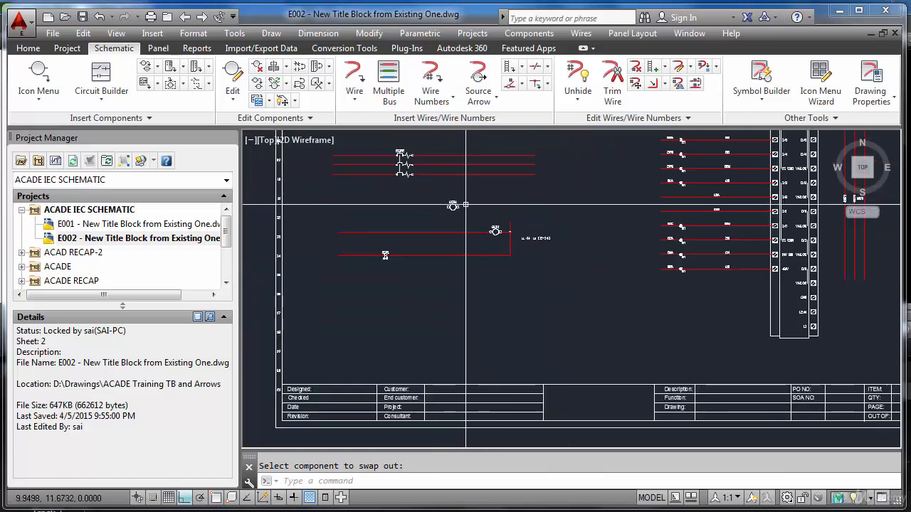
scroll(476, 202, "up", 4)
scroll(476, 202, "up", 2)
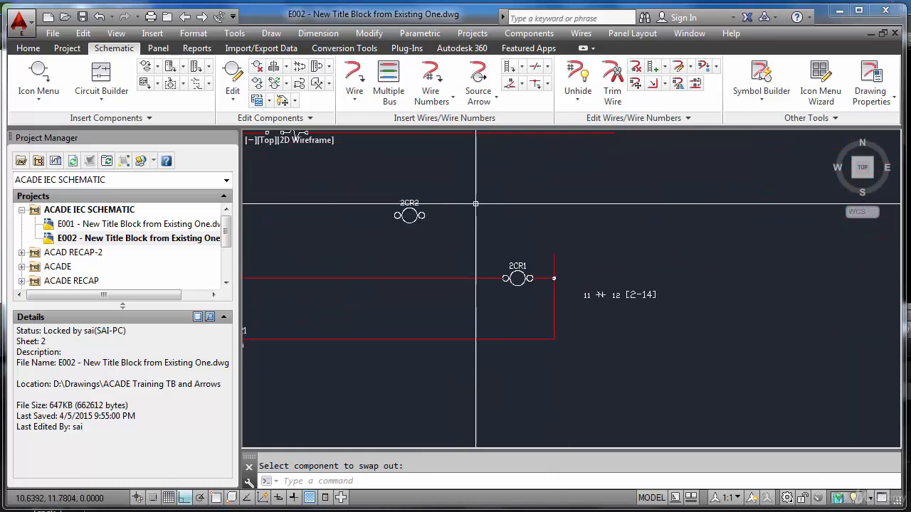